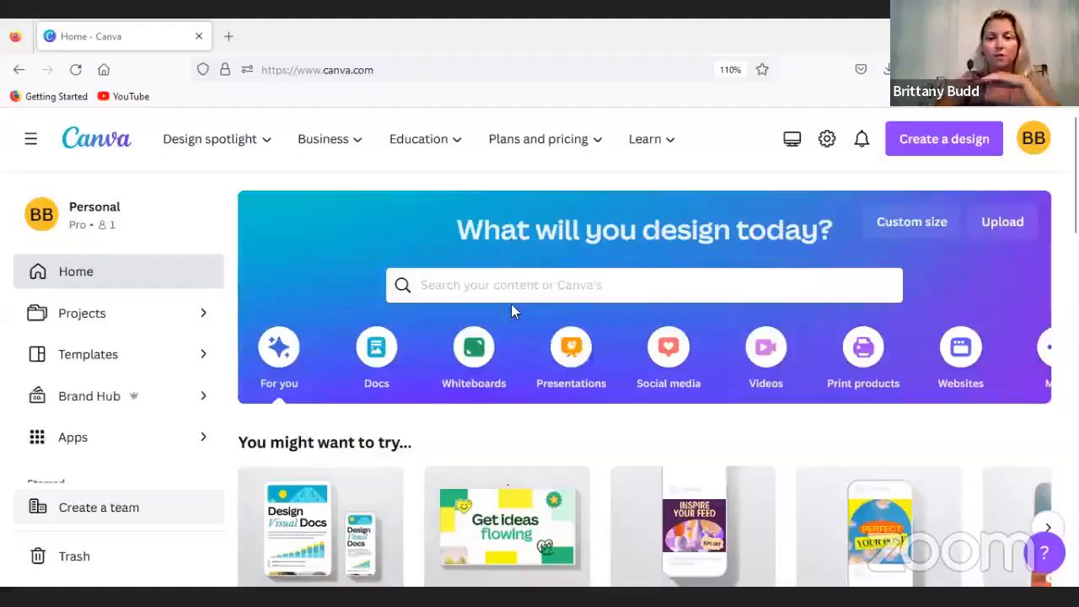
scroll(506, 287, down, 3)
scroll(504, 289, down, 2)
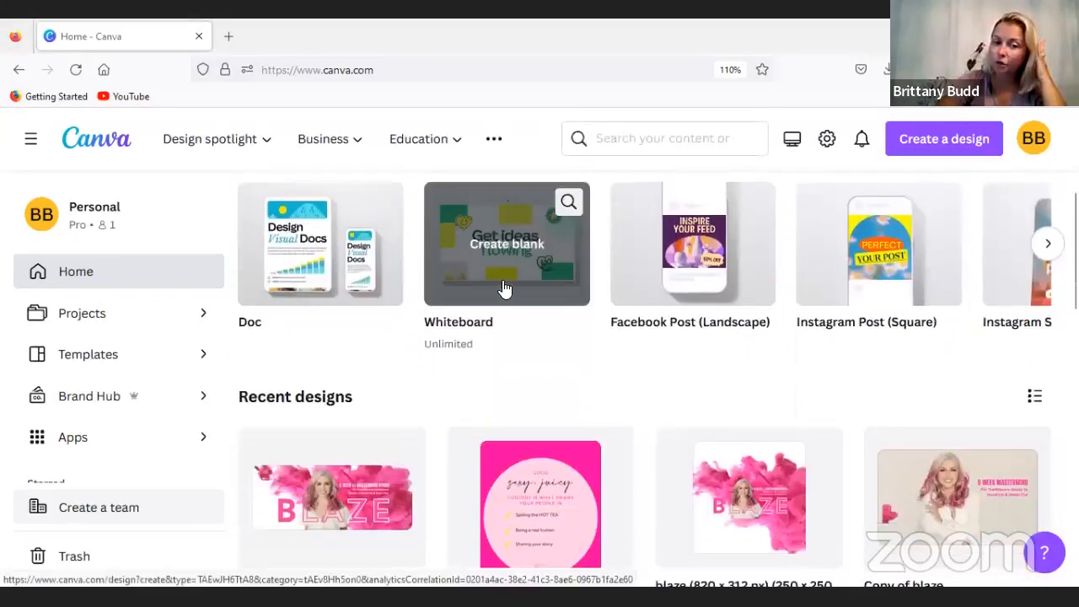
scroll(759, 385, down, 2)
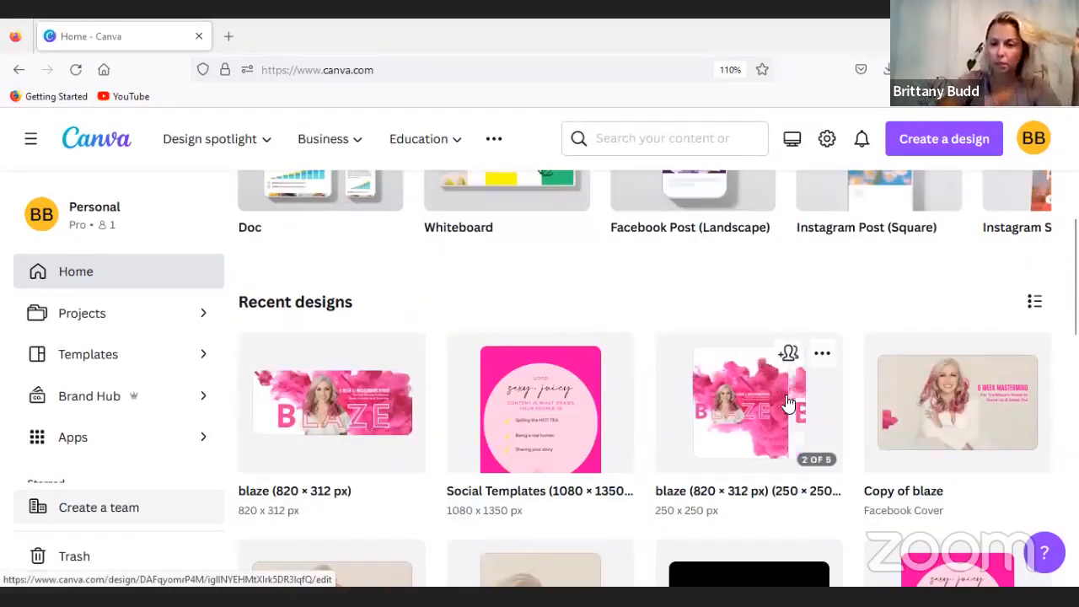
mouse_move(358, 425)
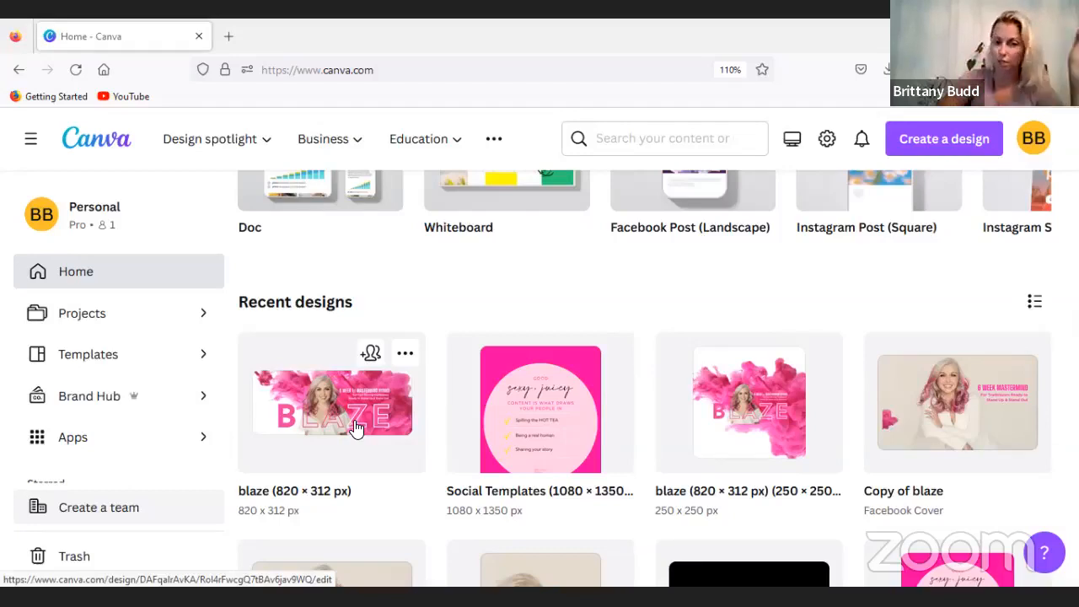
scroll(443, 371, up, 5)
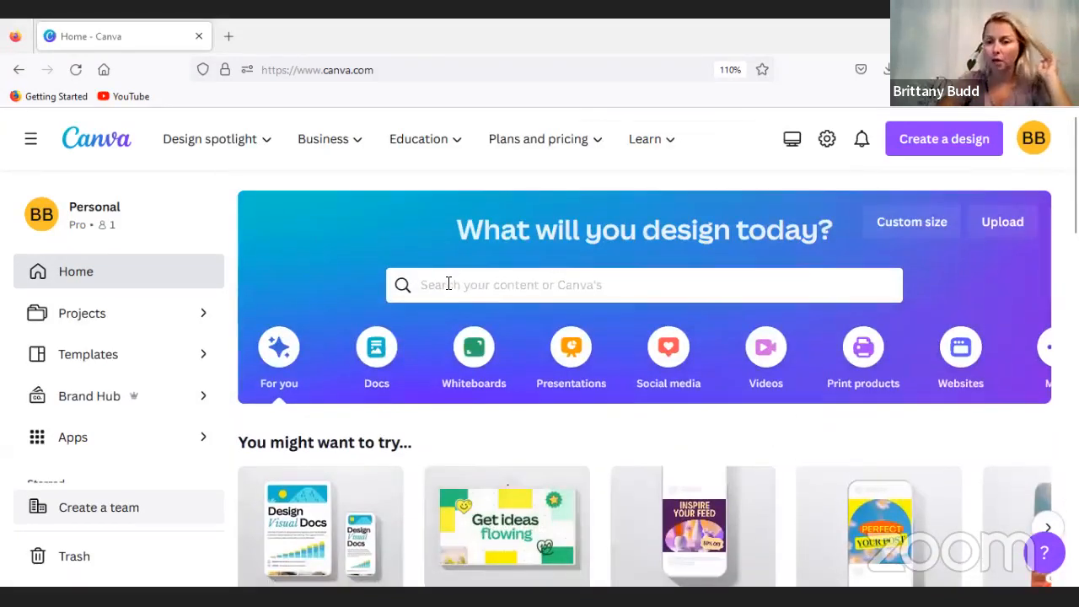
- Create a blank Facebook Cover design from the social media formats
click(677, 361)
scroll(645, 362, down, 2)
scroll(644, 363, down, 2)
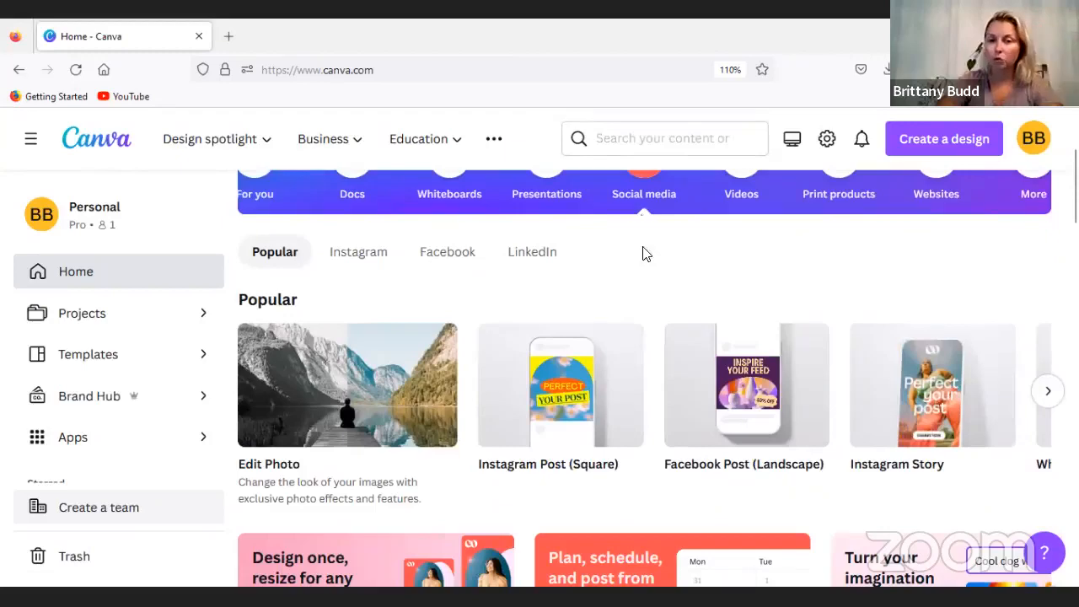
scroll(645, 216, down, 6)
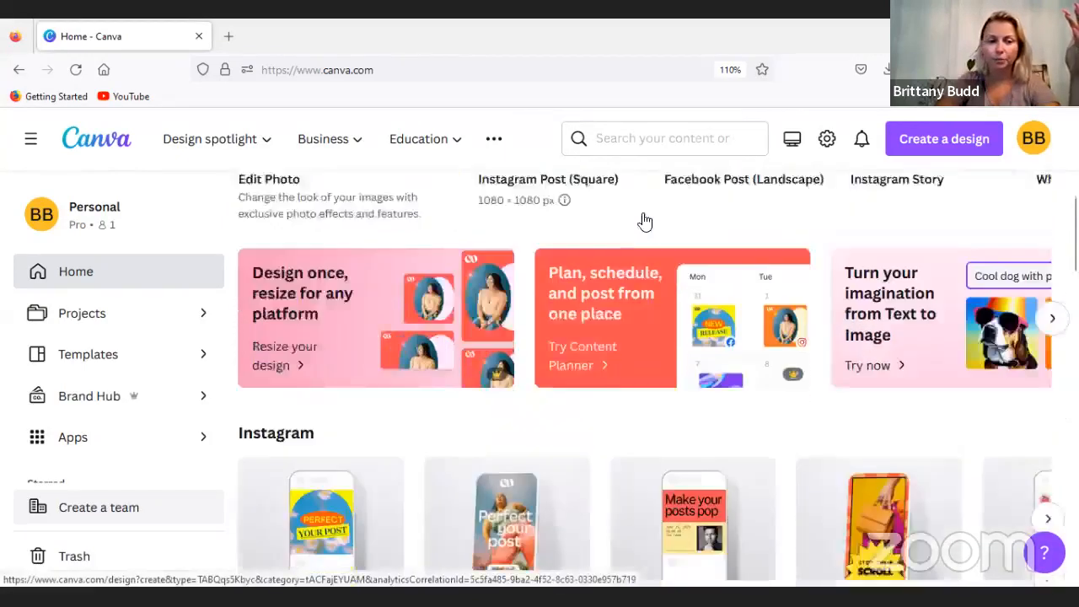
scroll(645, 218, down, 2)
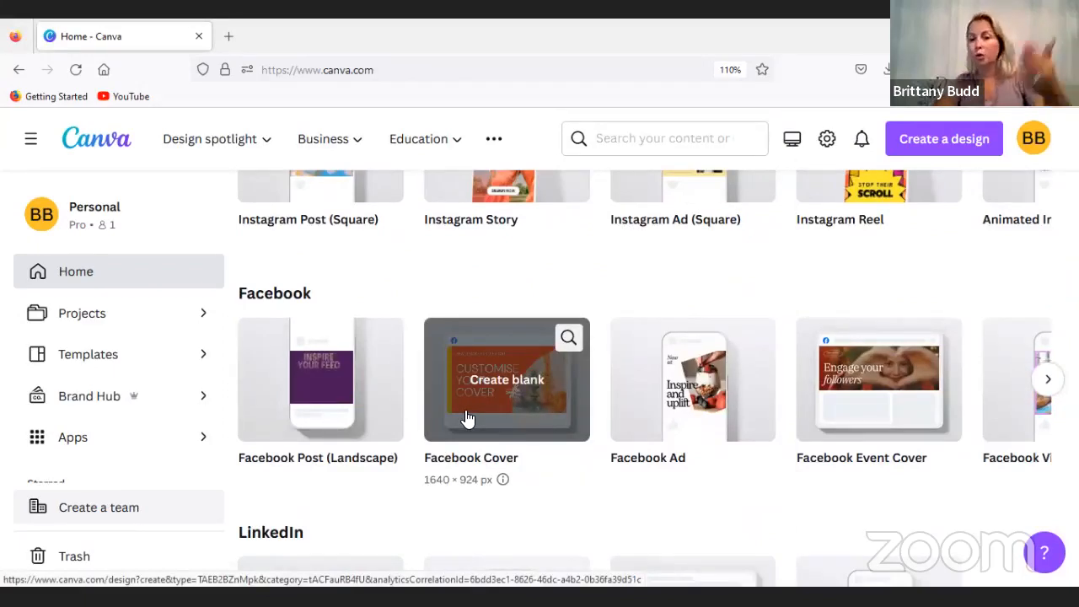
click(527, 389)
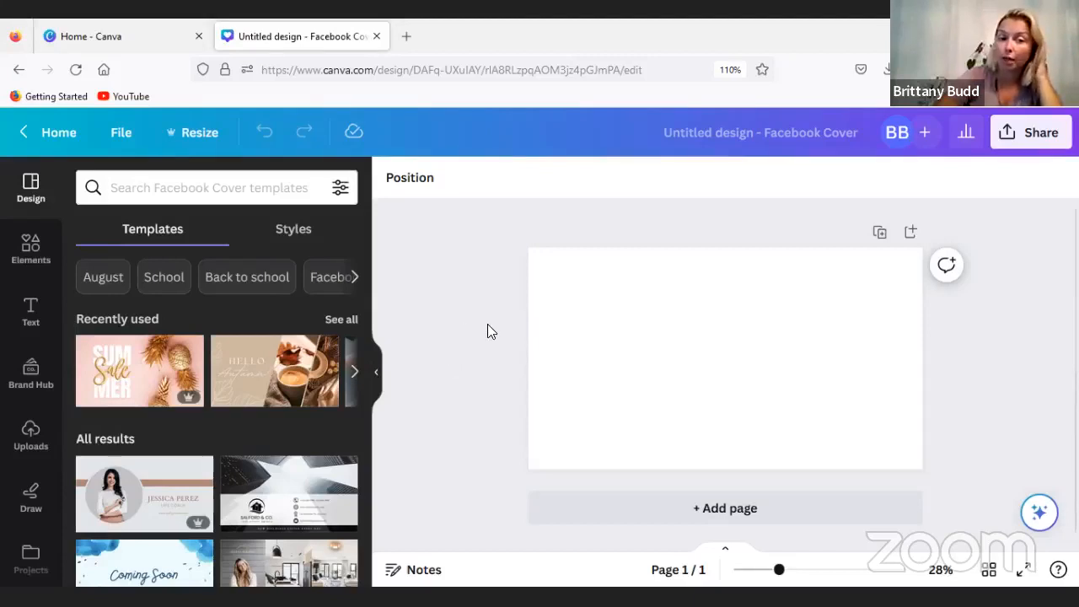
- Place the uploaded photo of the smiling pink-haired woman with hands on hips onto the blank cover page
click(25, 434)
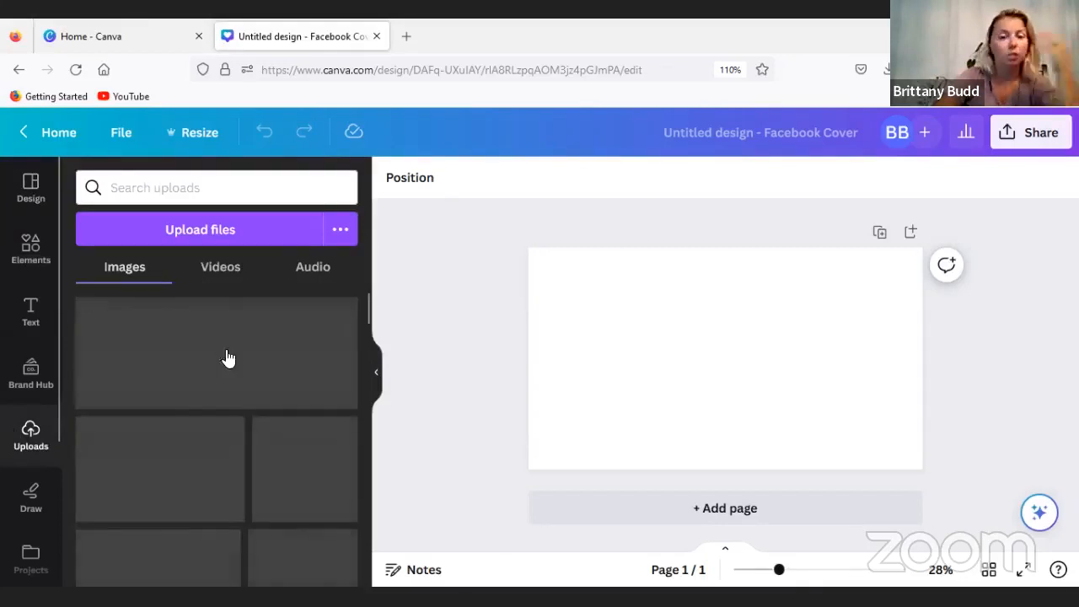
scroll(227, 356, down, 10)
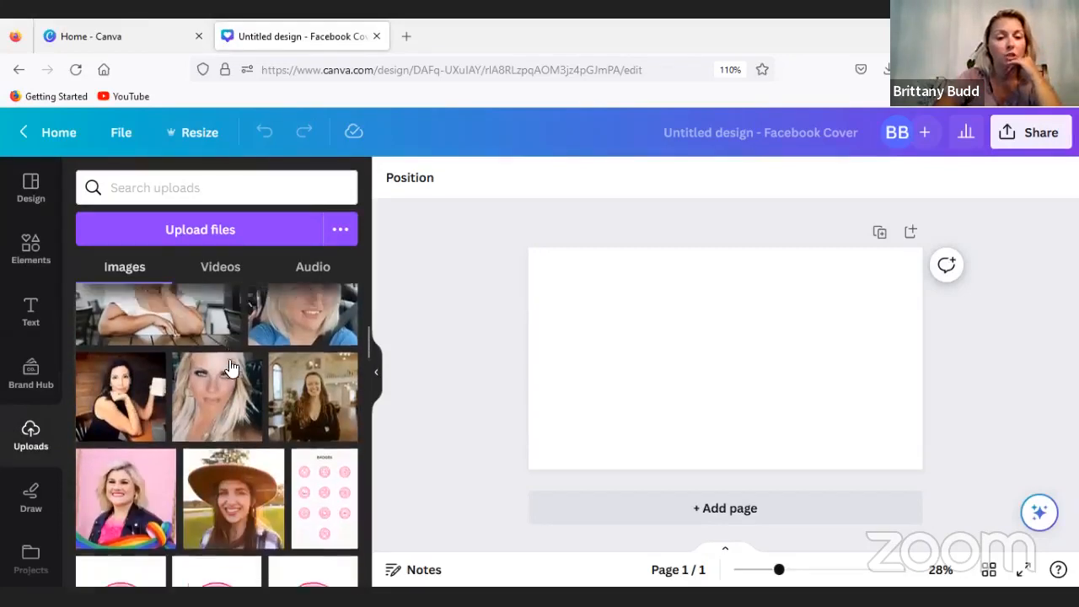
scroll(232, 382, down, 5)
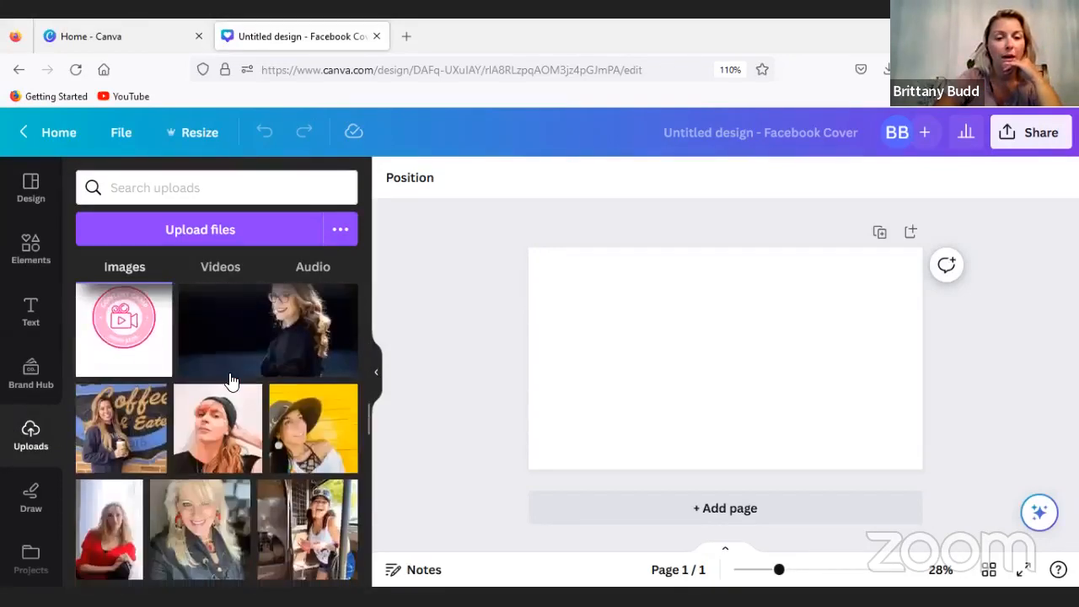
scroll(232, 381, down, 10)
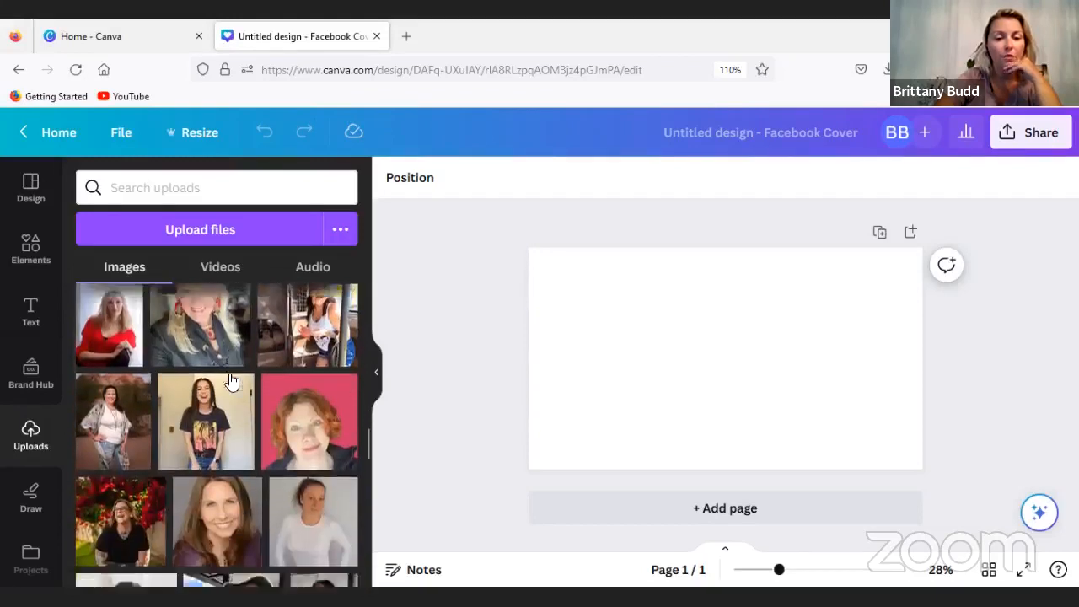
scroll(232, 381, down, 10)
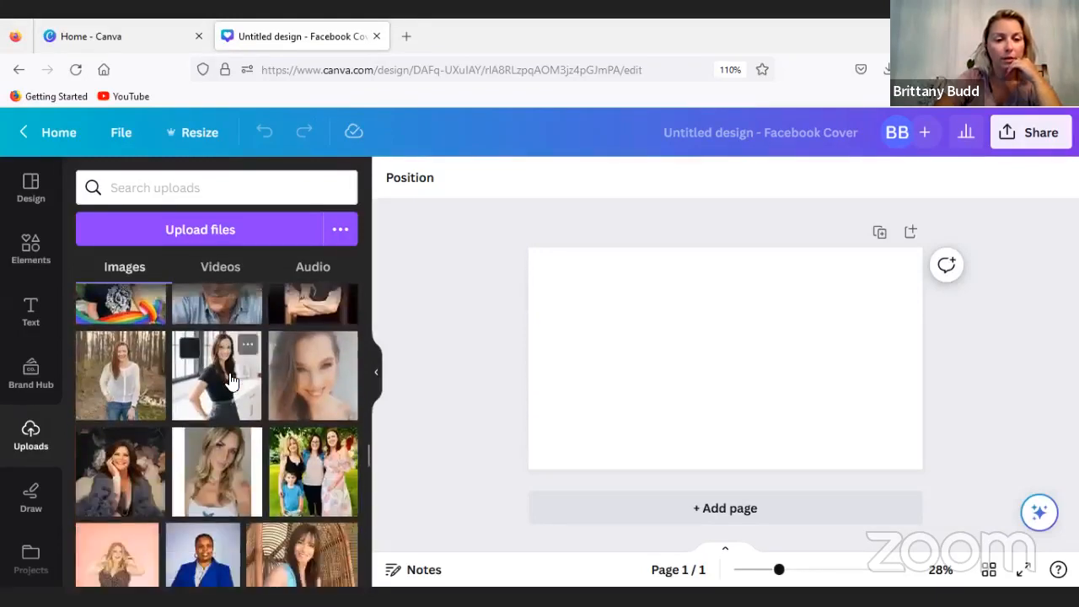
scroll(232, 381, down, 10)
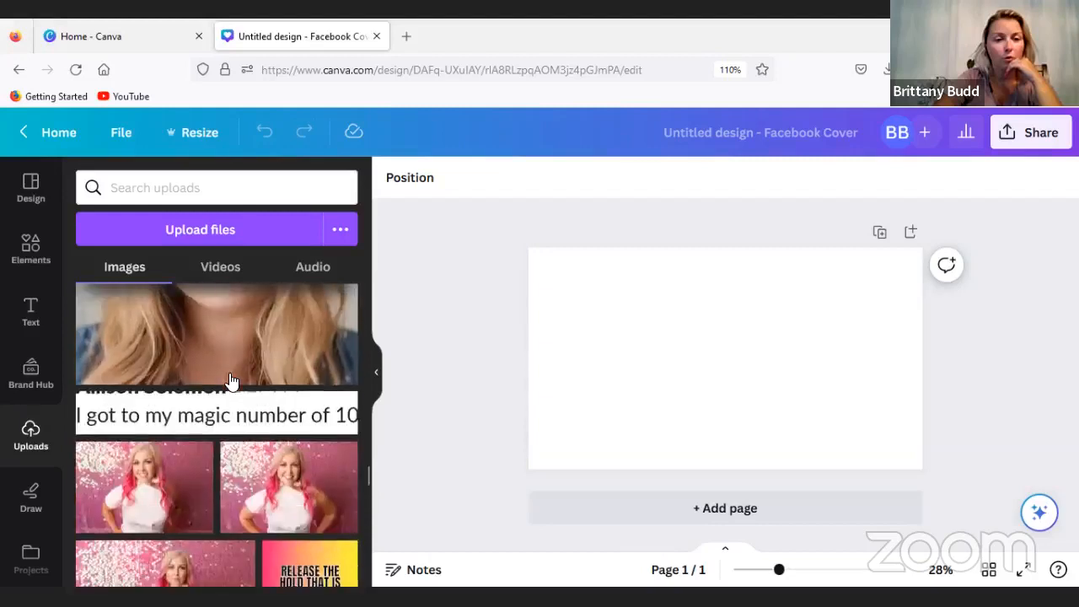
scroll(232, 381, down, 2)
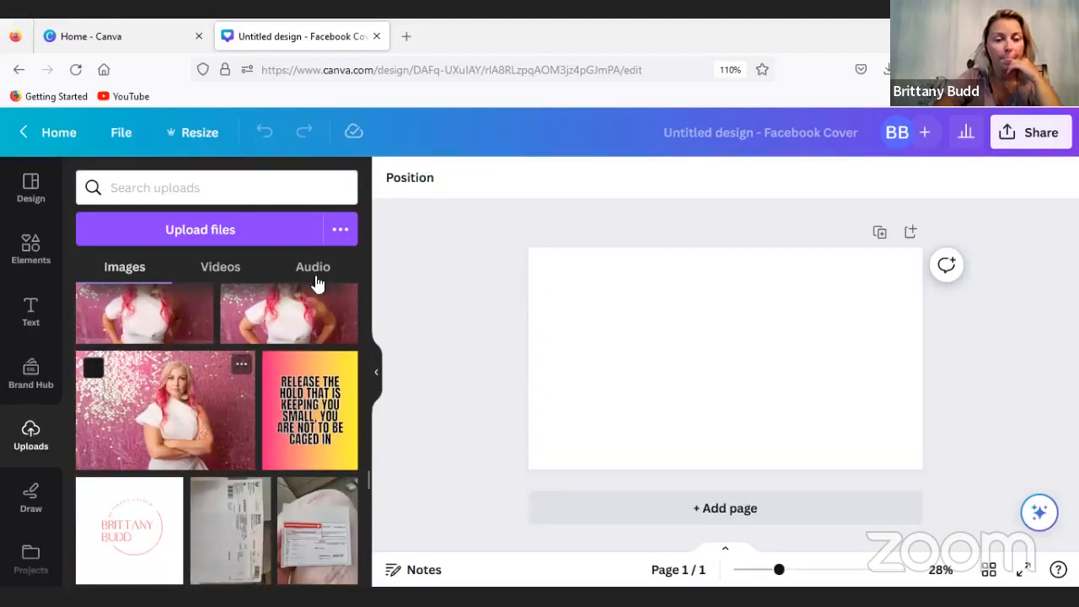
right_click(663, 333)
mouse_move(680, 334)
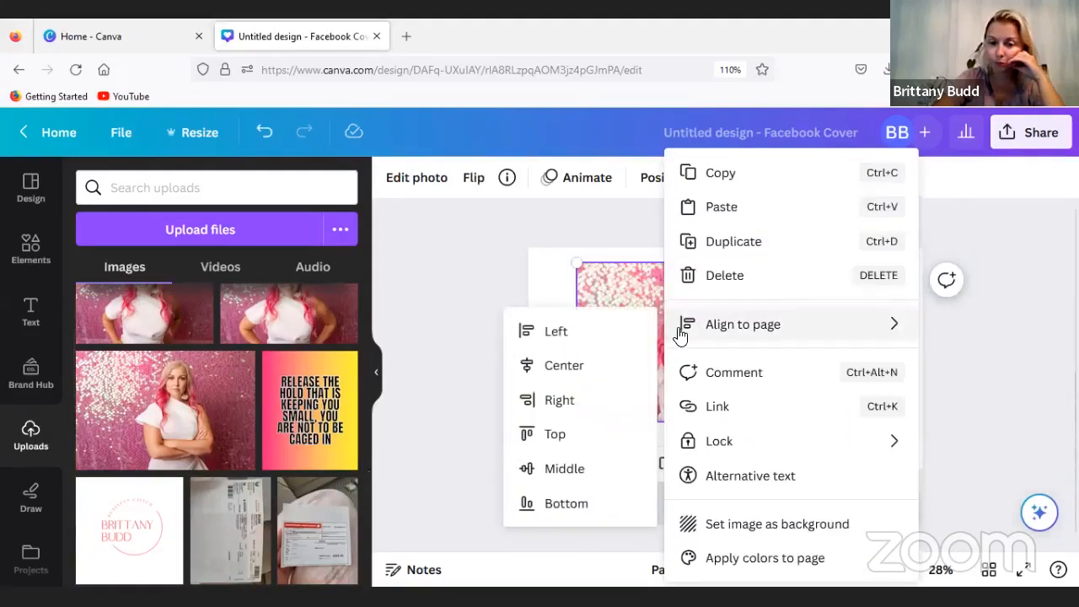
click(399, 192)
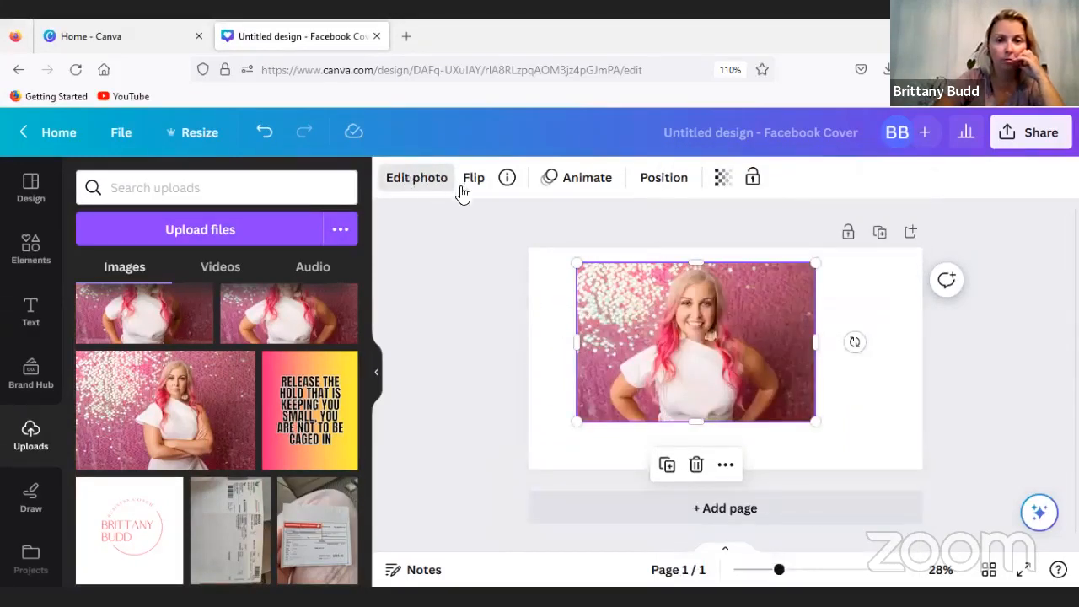
- Remove the pink glitter background from the placed photo with BG Remover
click(431, 181)
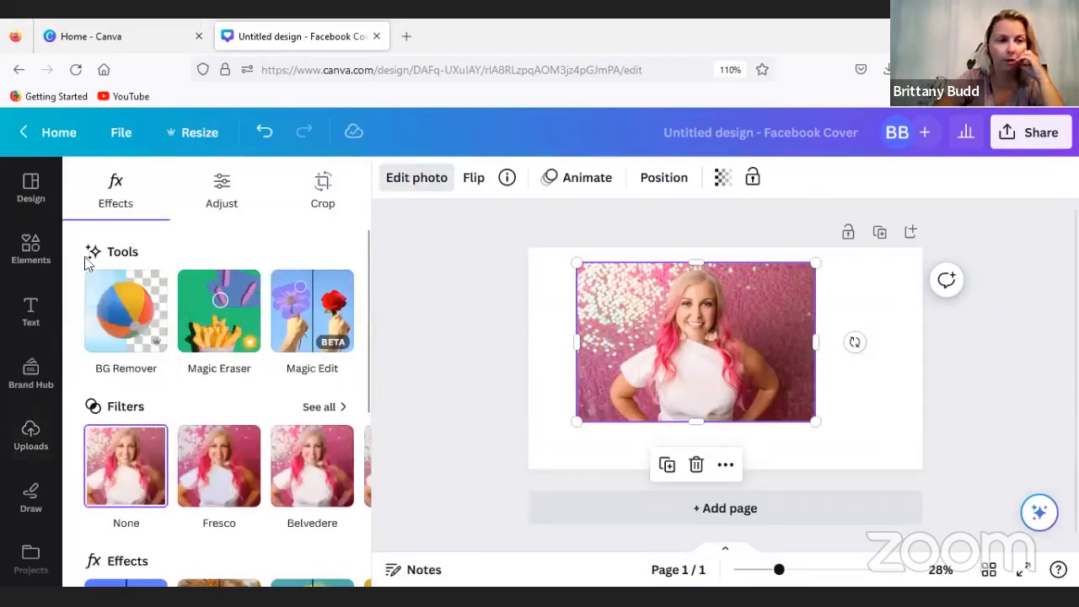
click(127, 310)
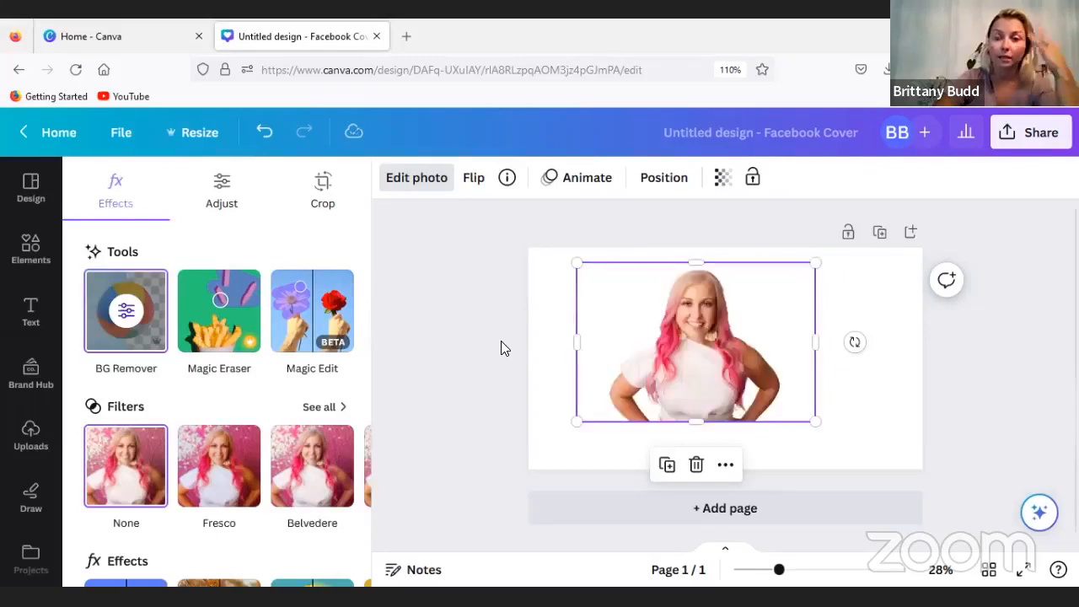
- Move the cut-out photo to the page's upper-left corner and enlarge it proportionally to fill the full page height
drag(731, 375, 691, 360)
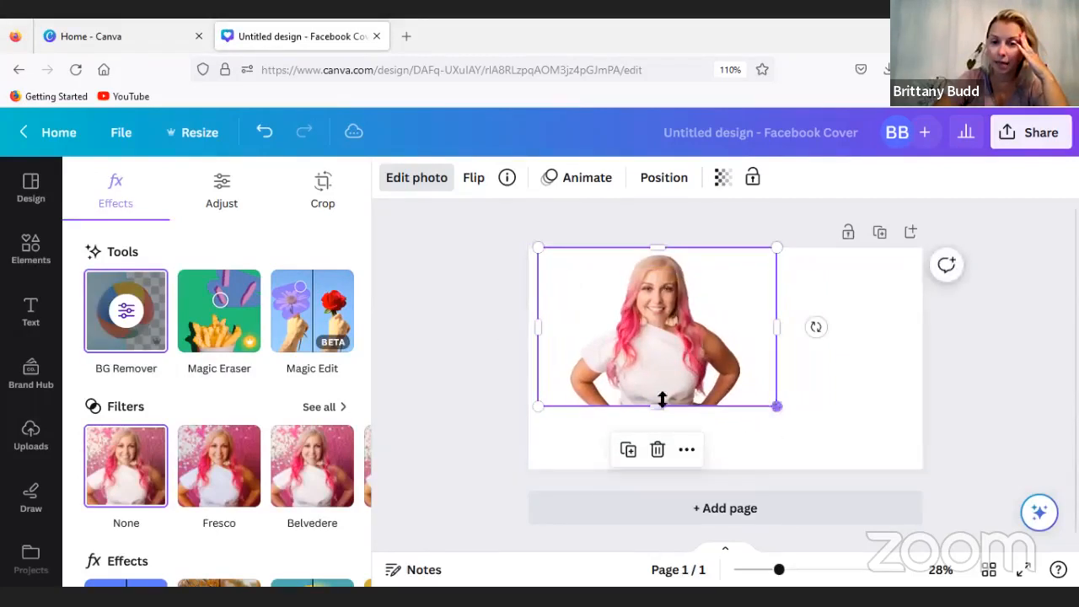
drag(666, 430, 602, 333)
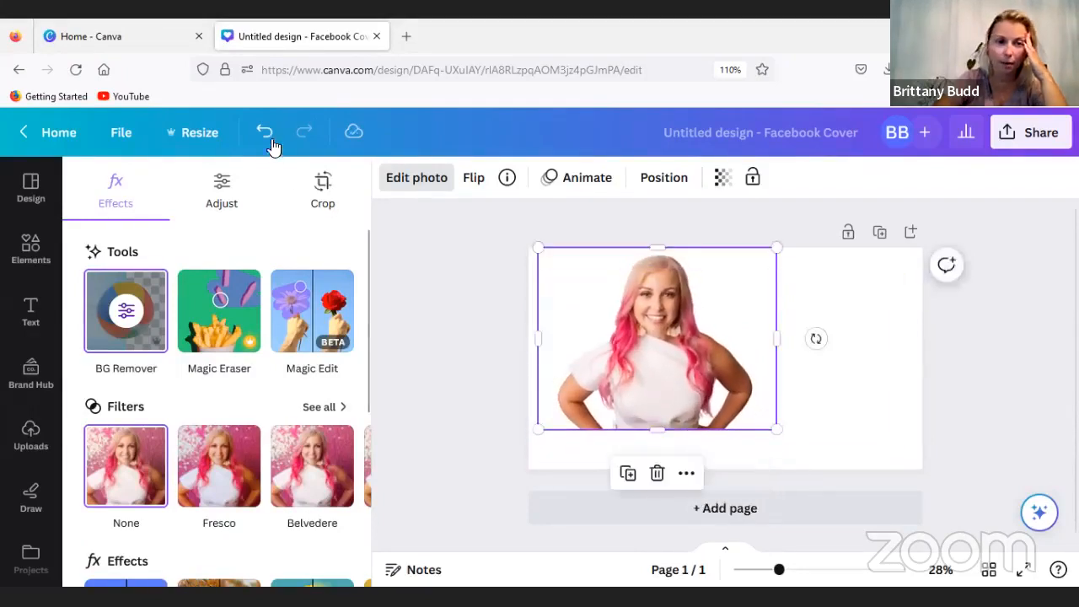
click(265, 131)
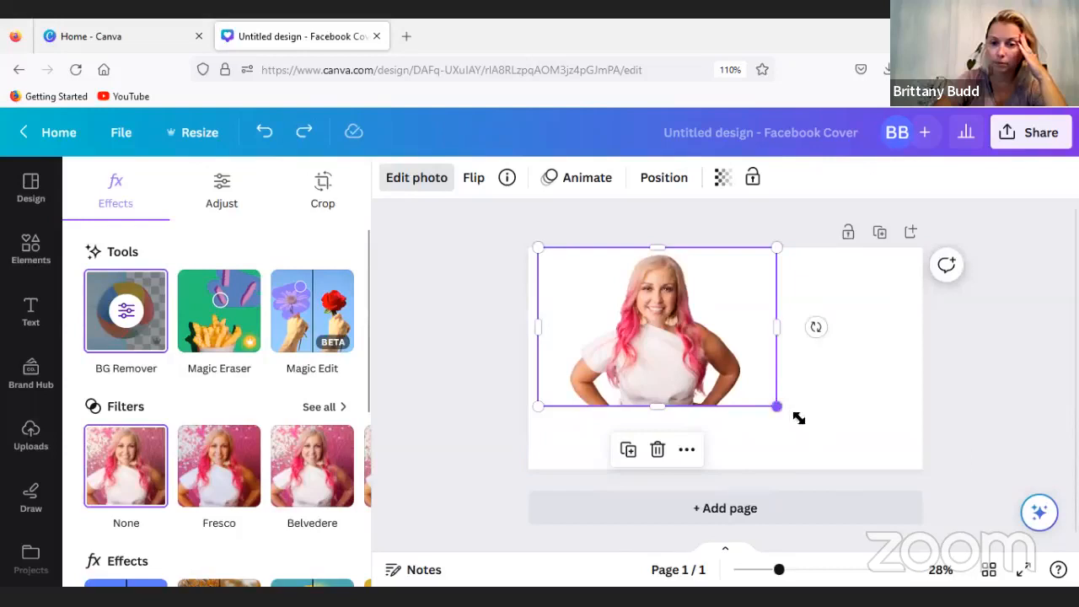
drag(798, 418, 864, 478)
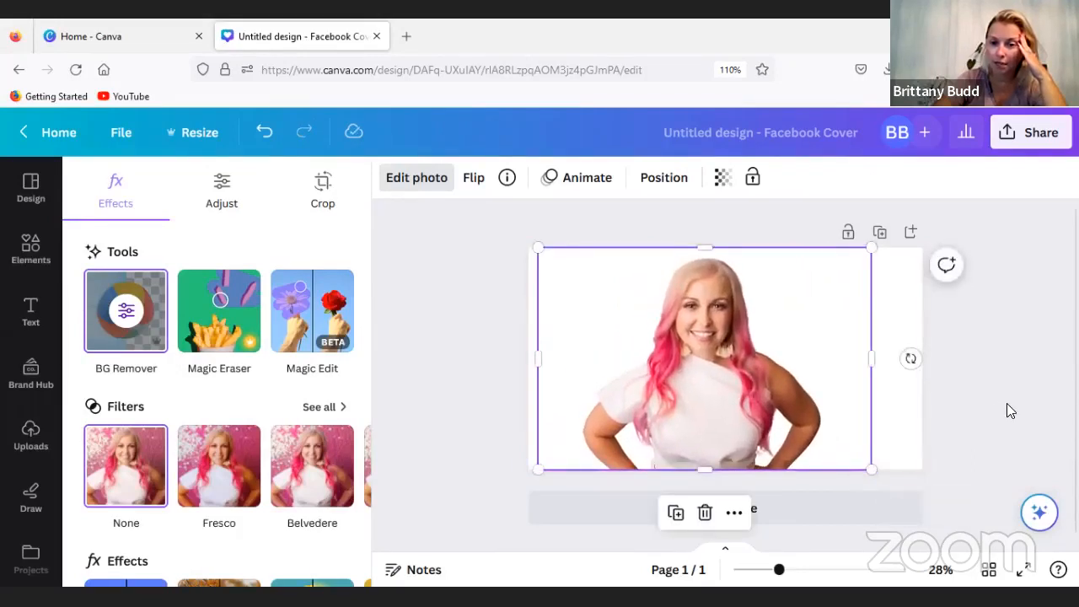
click(1007, 406)
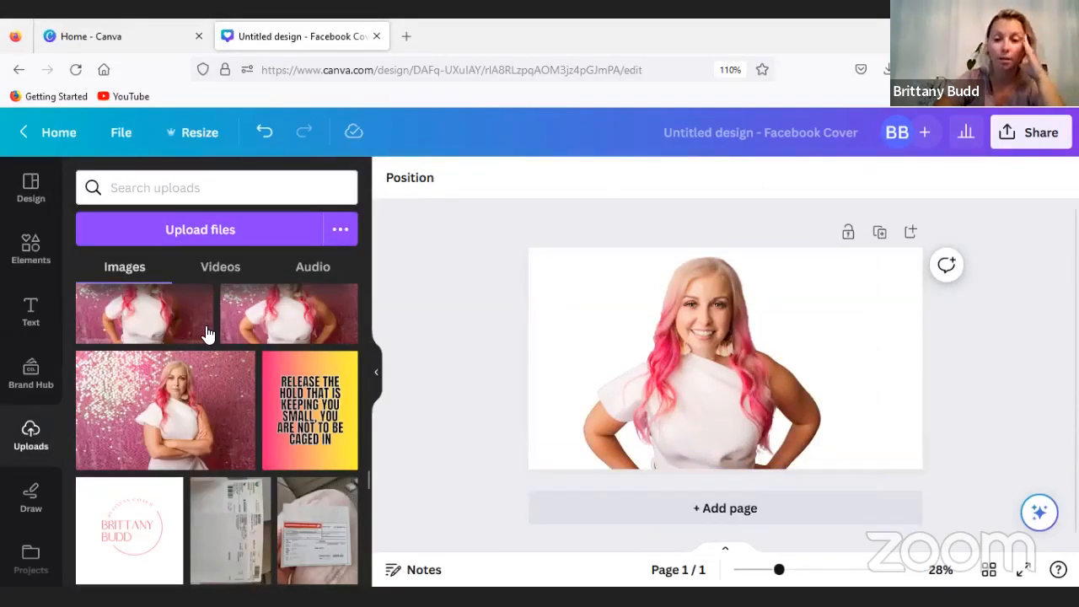
click(28, 249)
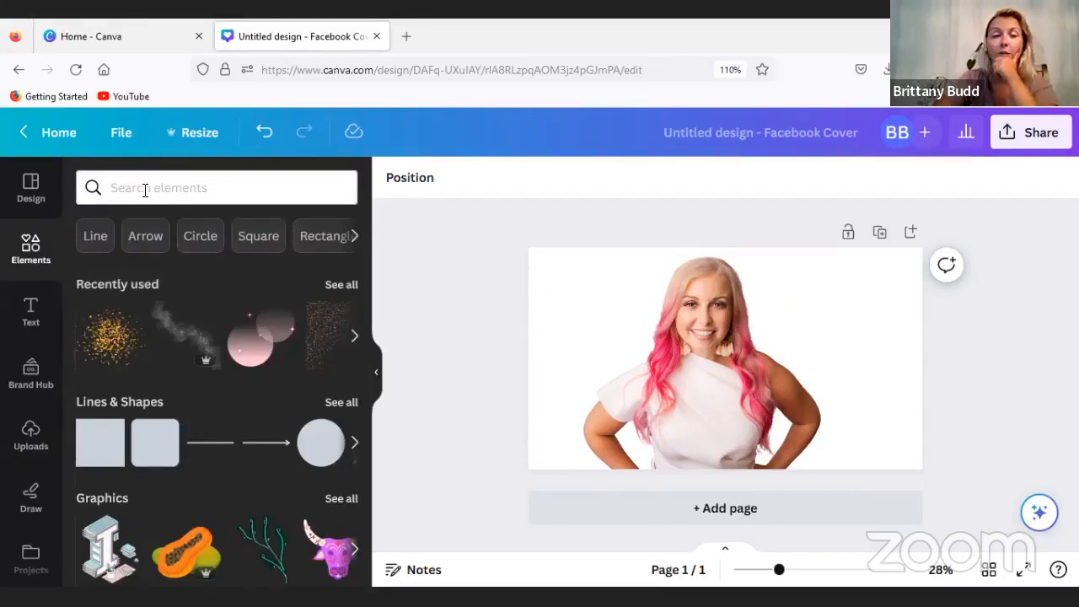
click(355, 238)
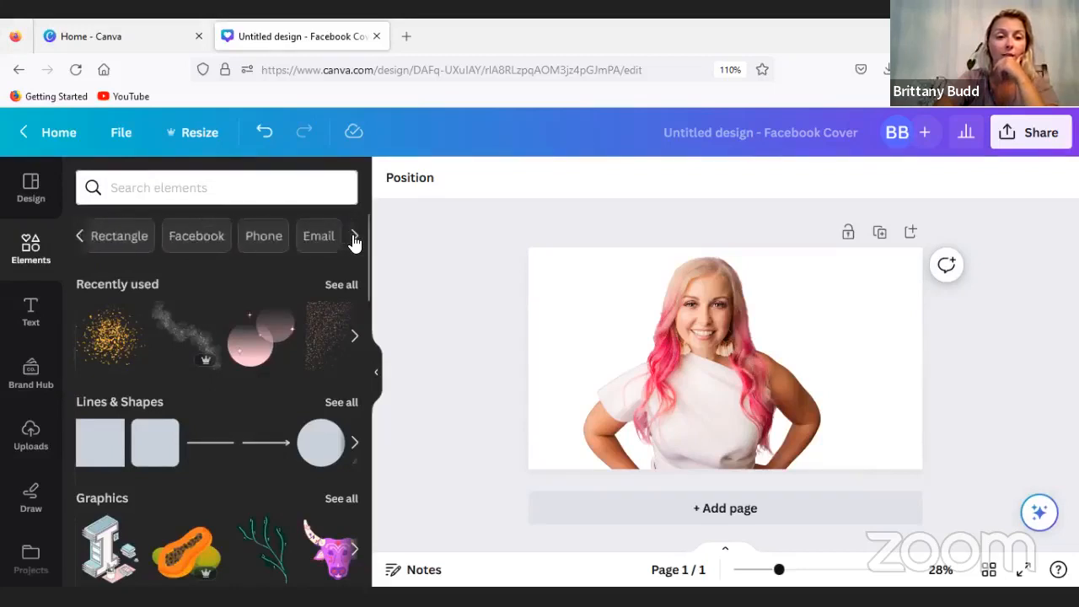
click(355, 238)
click(111, 187)
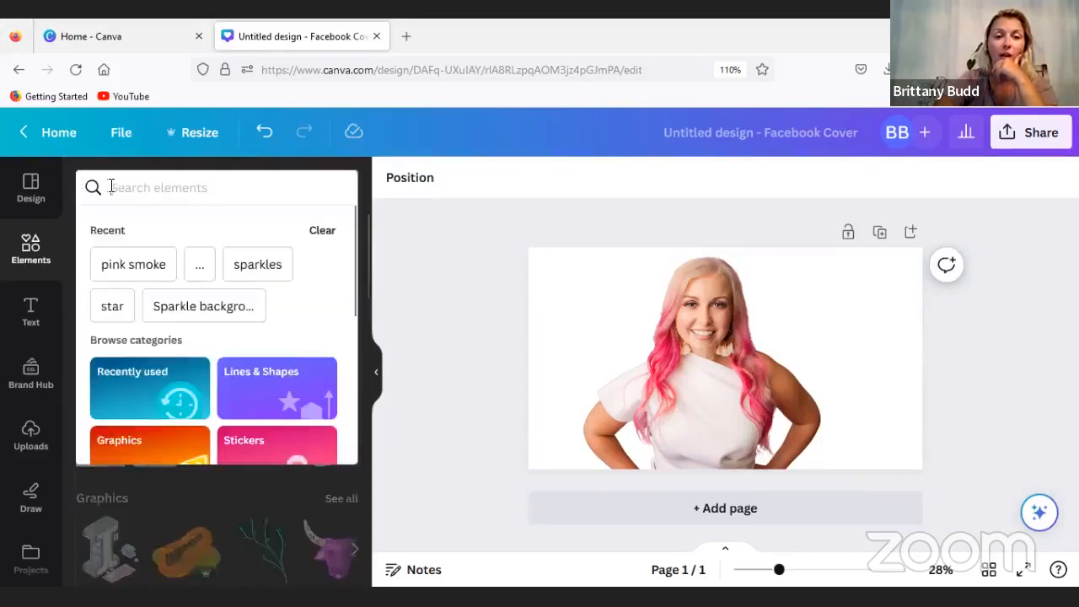
click(135, 188)
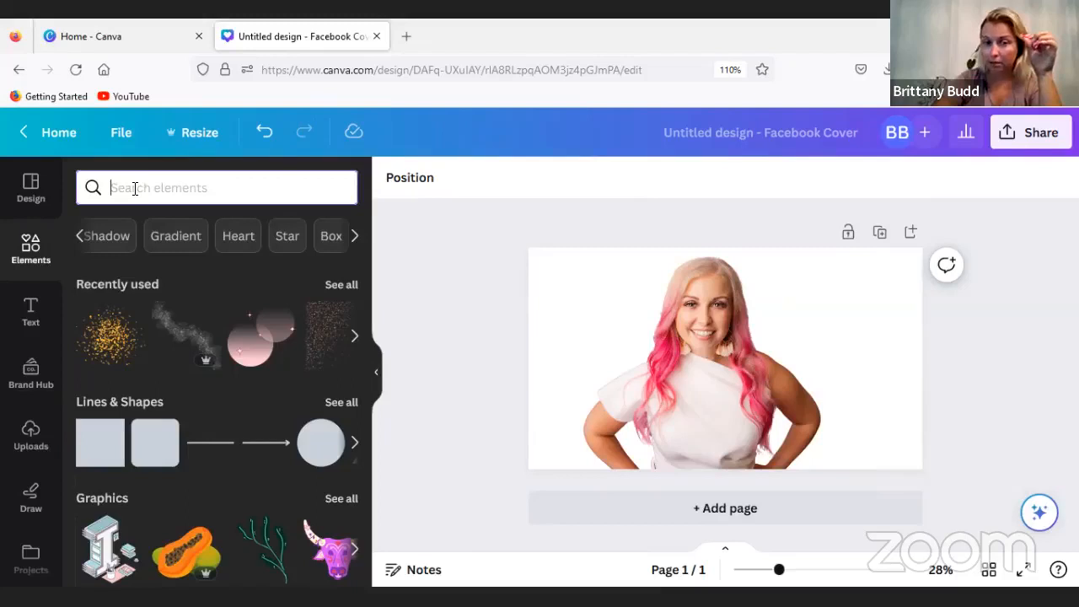
- Add the recently used outlined ACTION text style across the middle of the cover photo
click(31, 310)
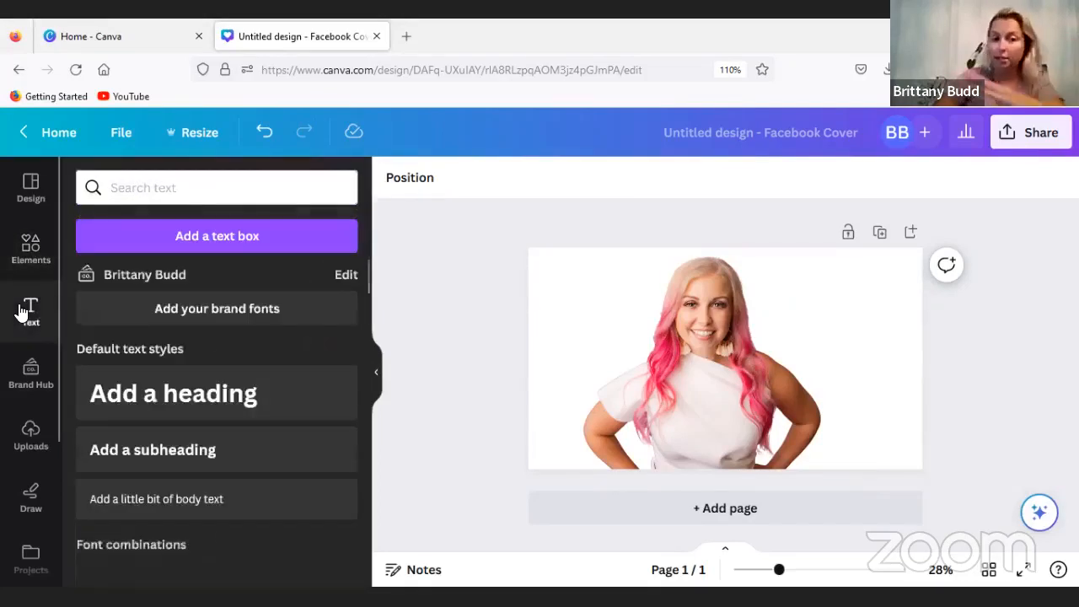
scroll(179, 364, down, 3)
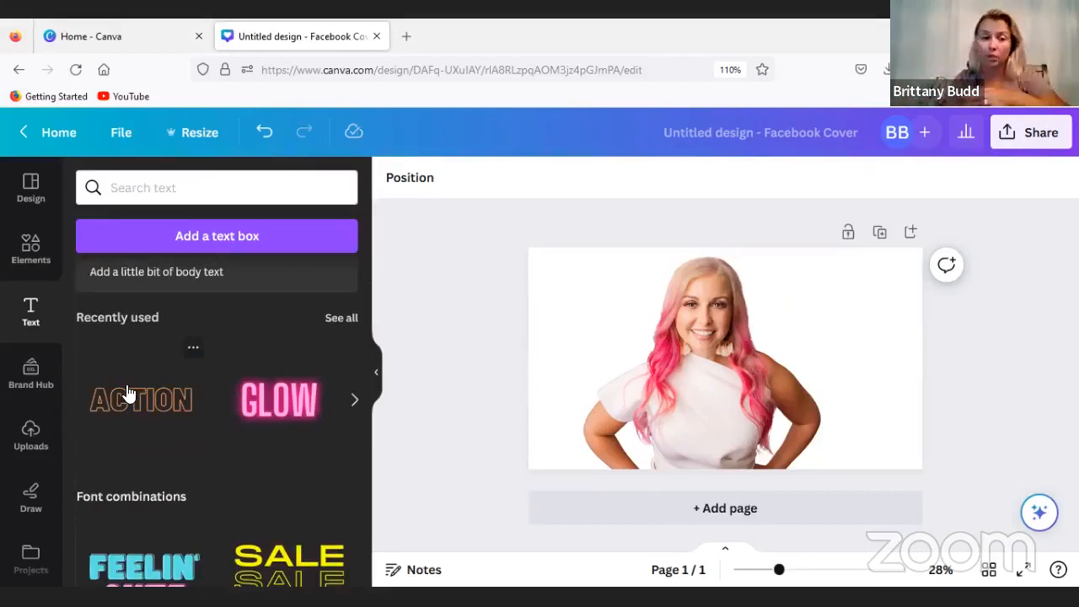
drag(127, 393, 709, 355)
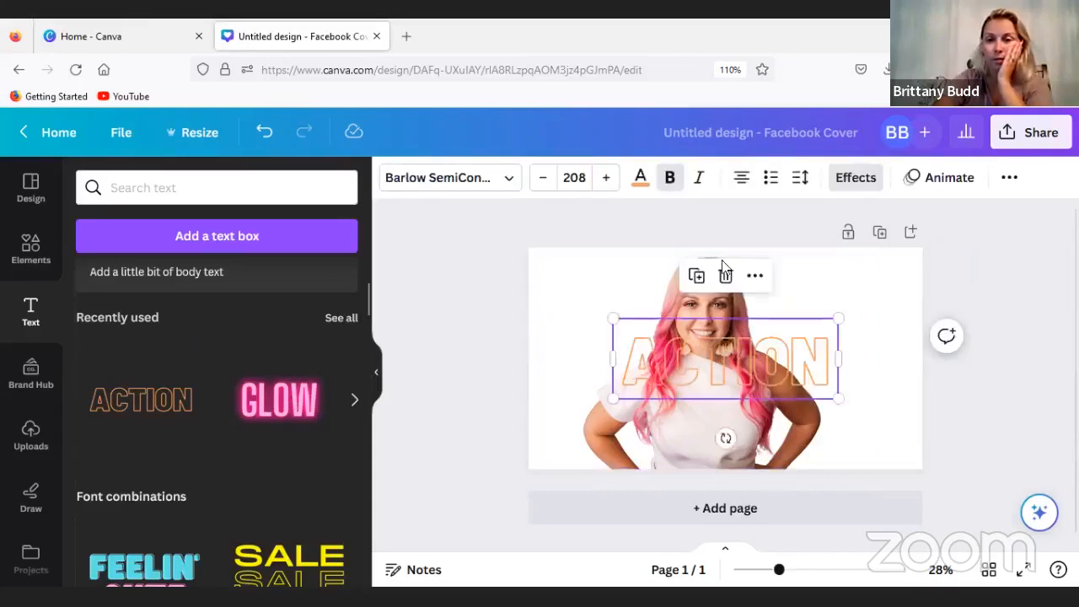
- Recolour the ACTION text with the pinkish-red brand colour and move it to the page's upper-right area
click(640, 181)
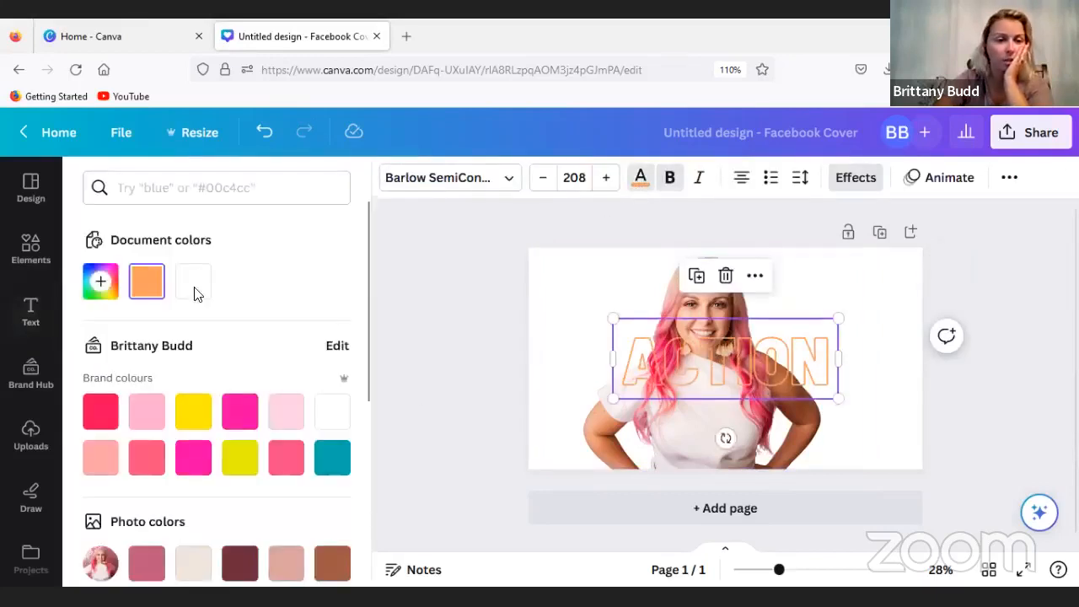
click(97, 412)
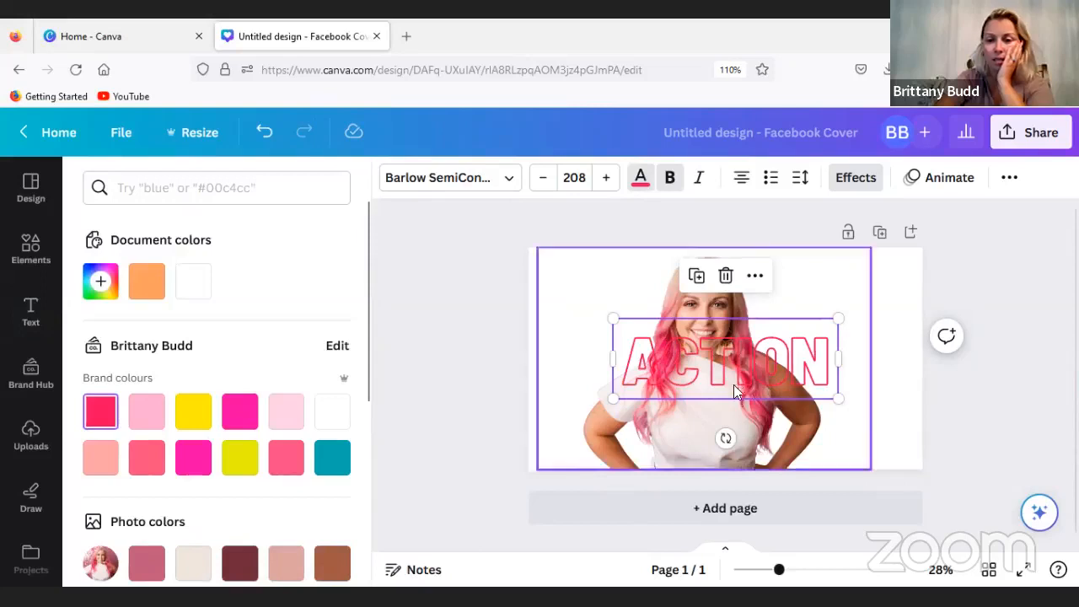
click(773, 368)
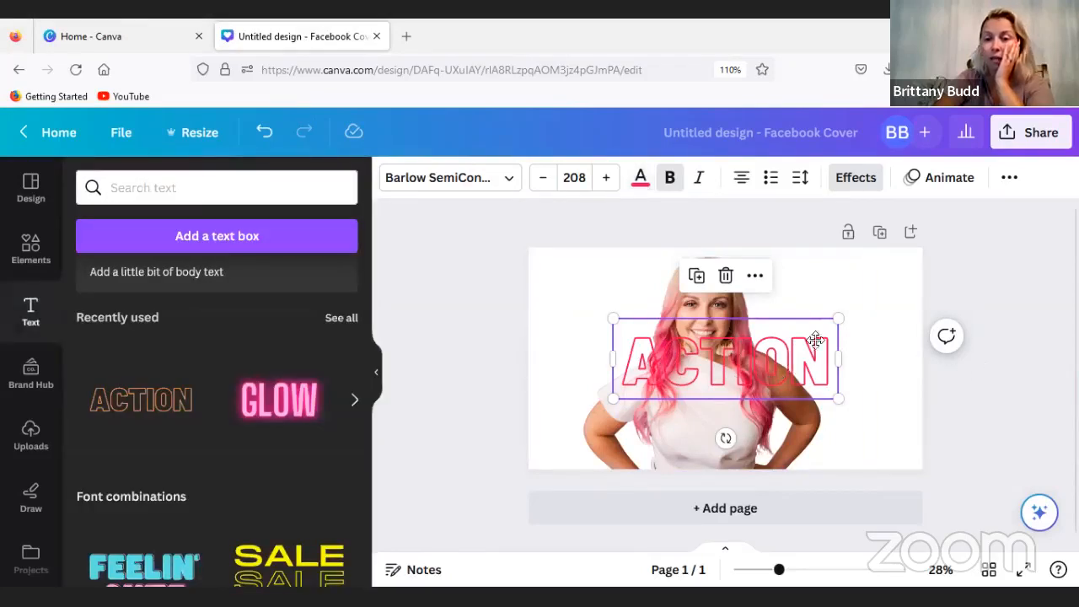
drag(773, 367, 855, 320)
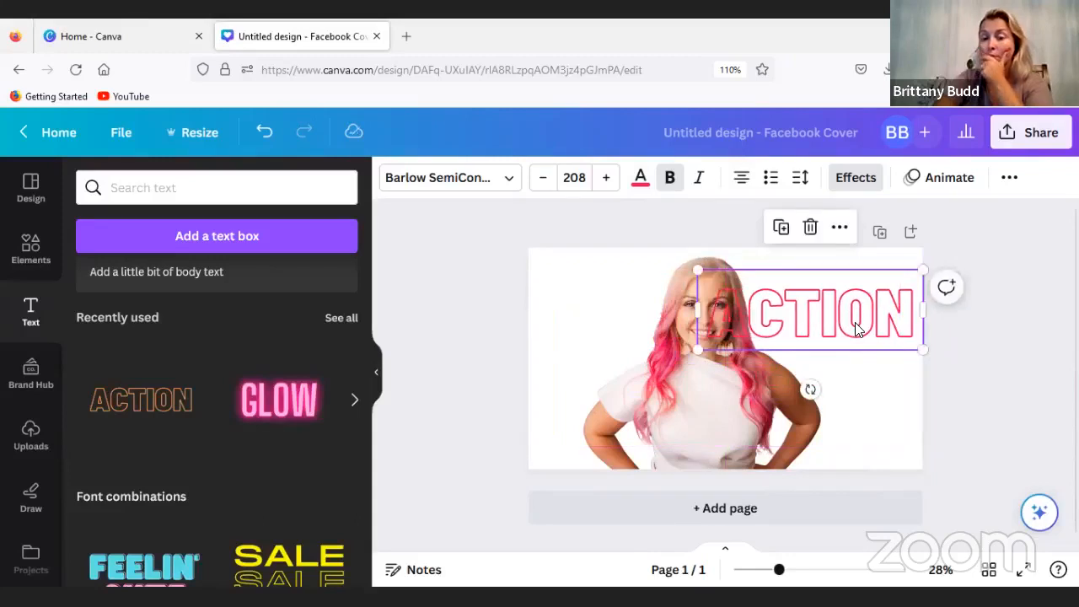
- Delete the ACTION text from the cover and search the elements library for "Letter frame B"
click(811, 229)
click(30, 249)
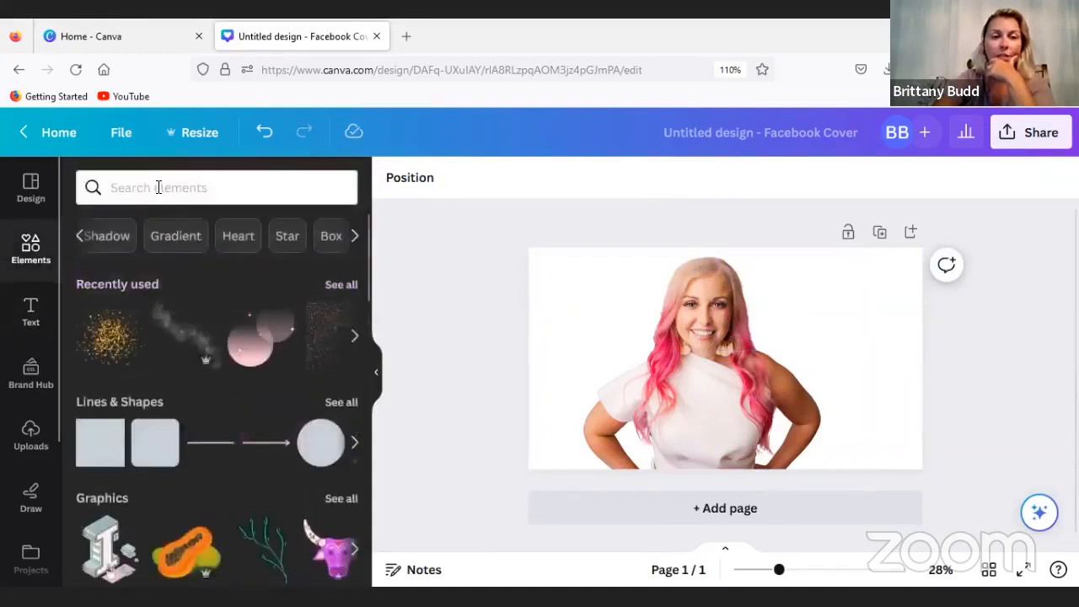
click(159, 186)
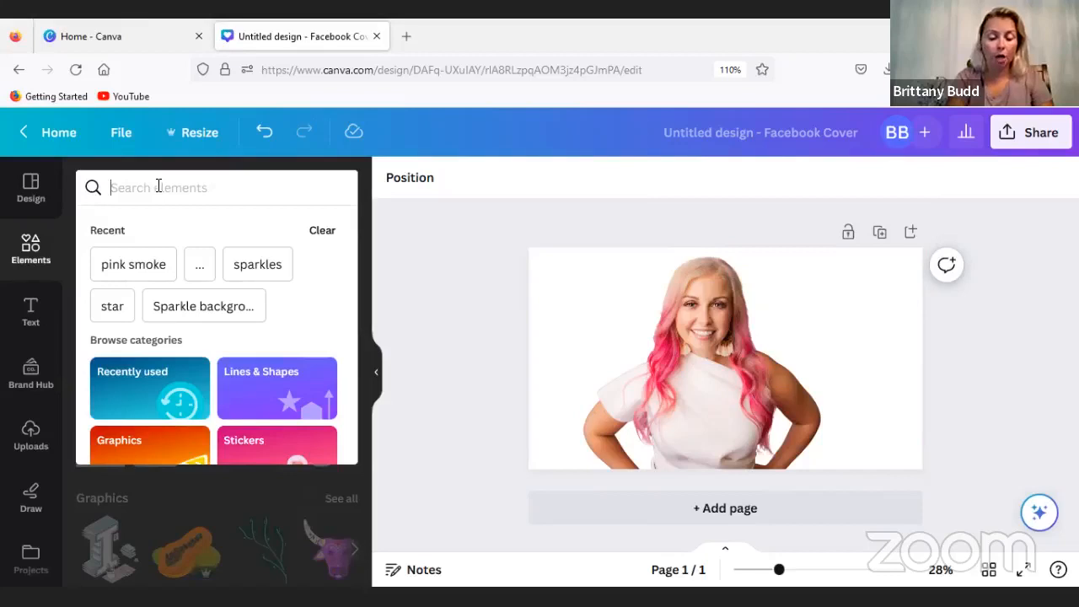
text(Lett)
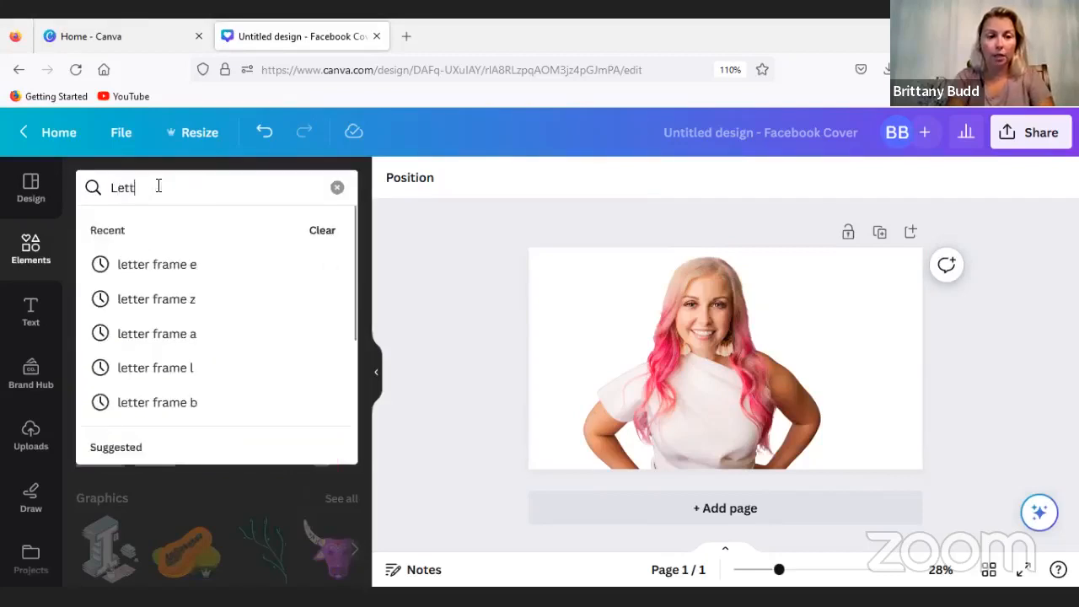
text(er brame)
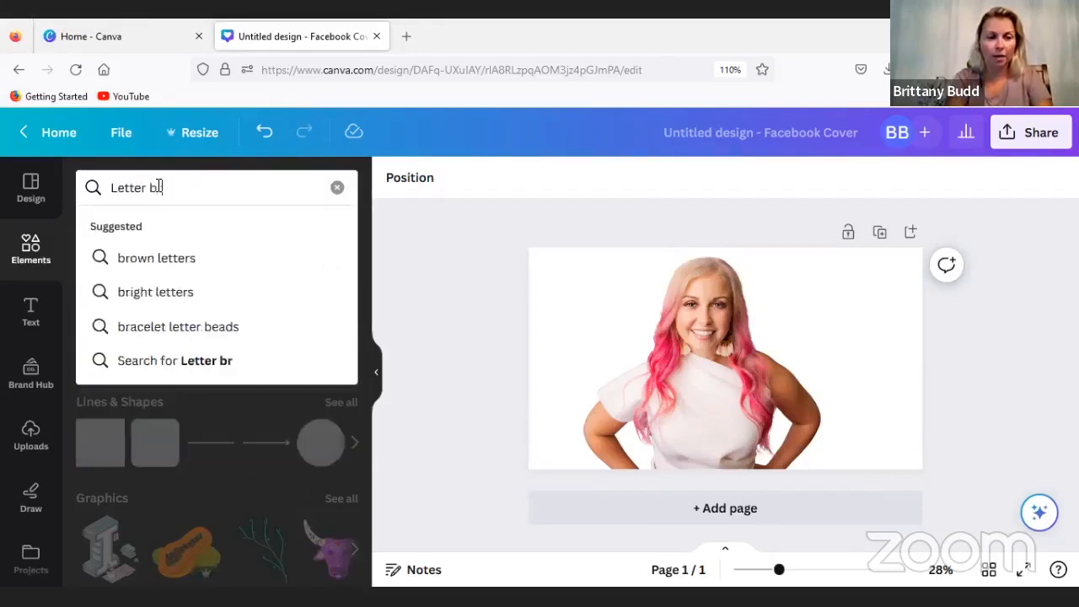
key(BackSpace)
key(BackSpace)
key(BackSpace)
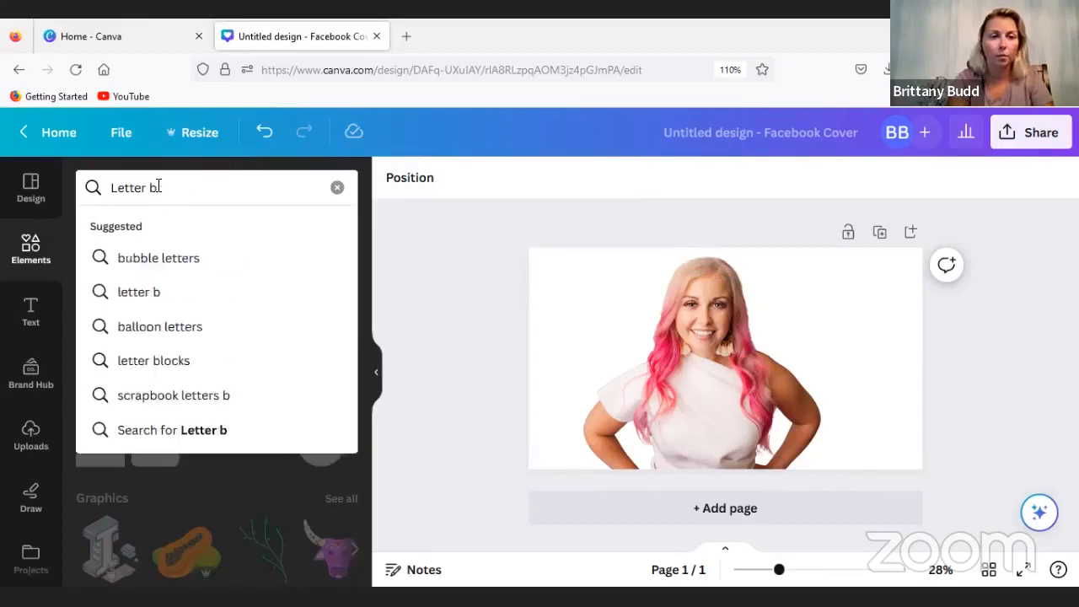
text(frame )
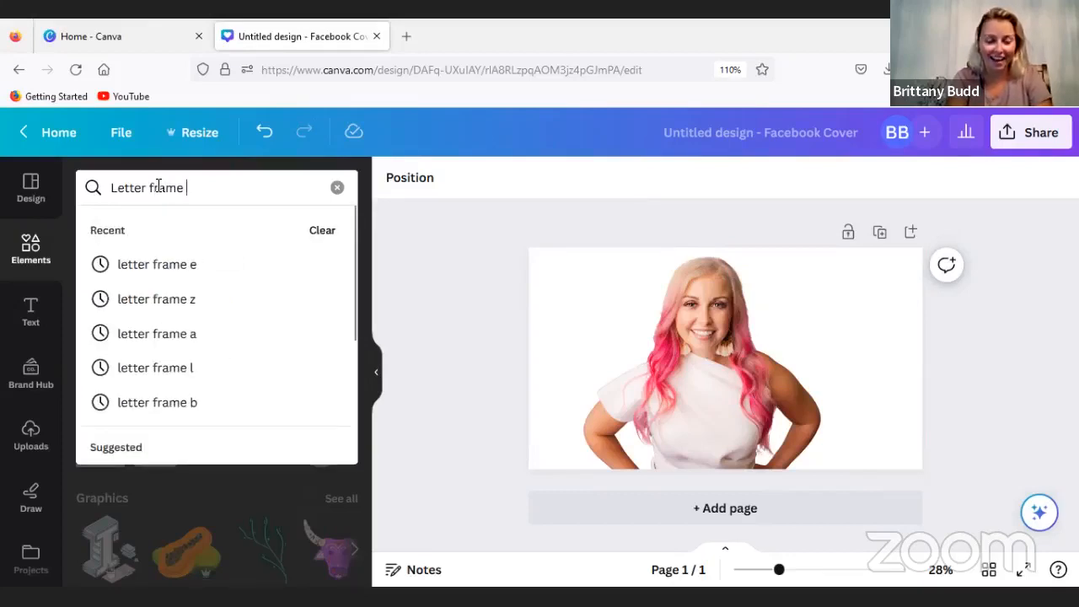
text(B)
key(Return)
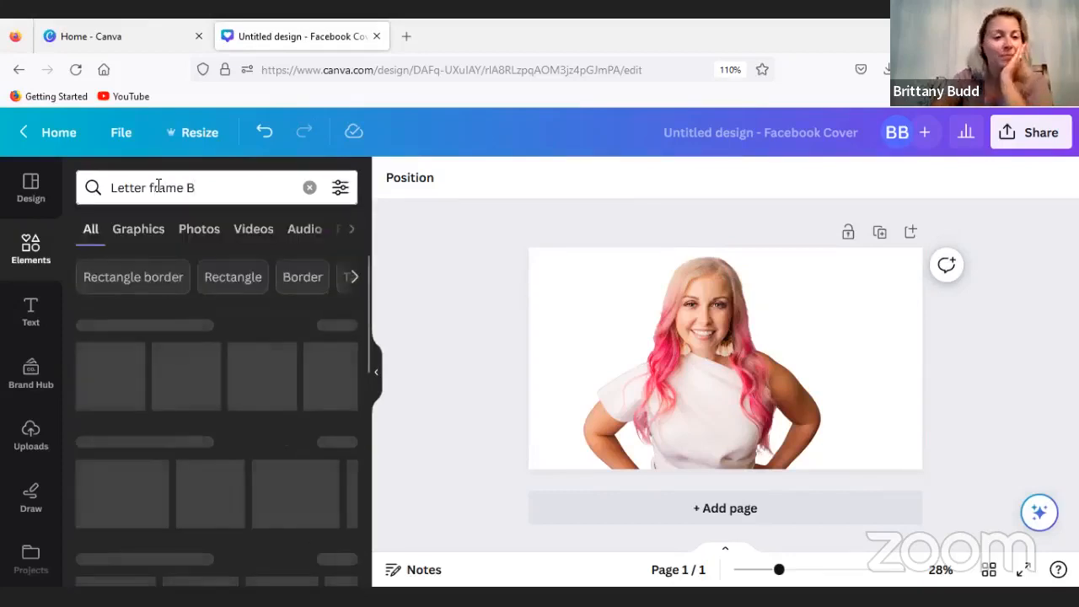
- Narrow the search results to frames only and look through the available letter B frame styles
click(351, 231)
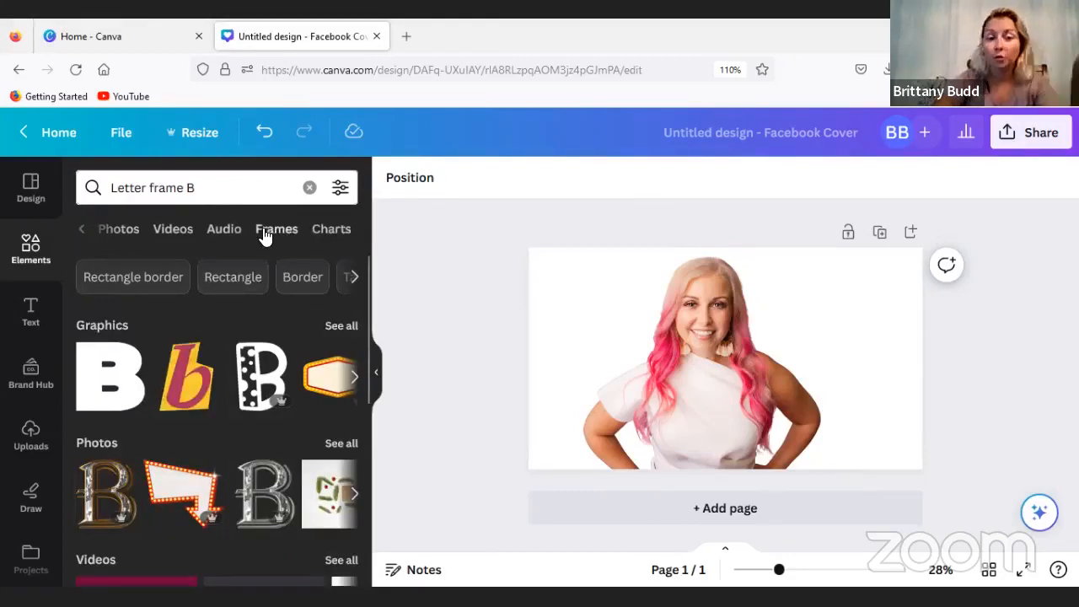
scroll(252, 367, down, 2)
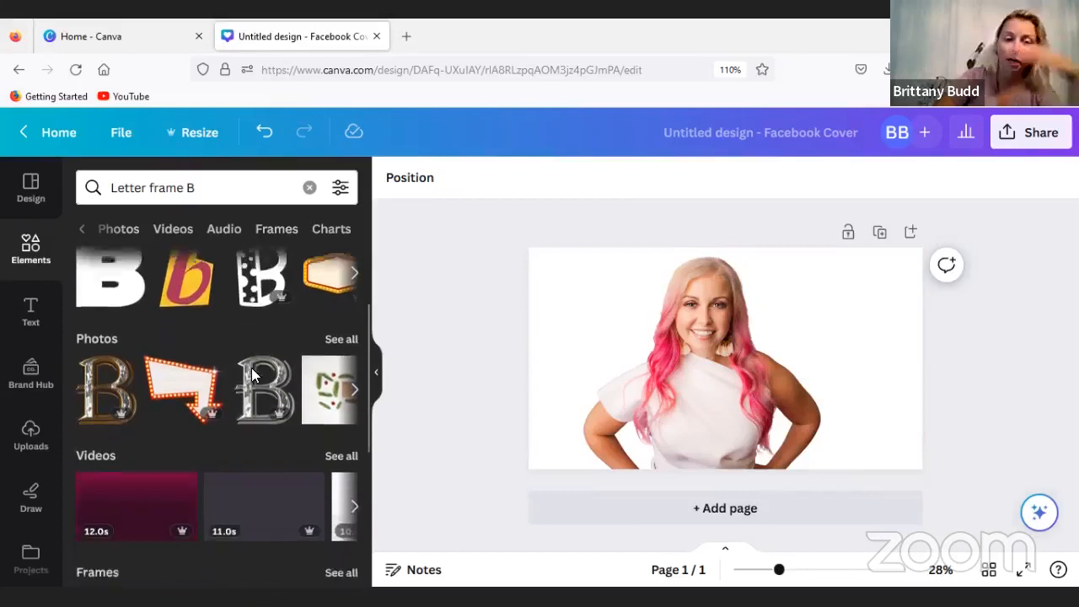
scroll(243, 361, up, 1)
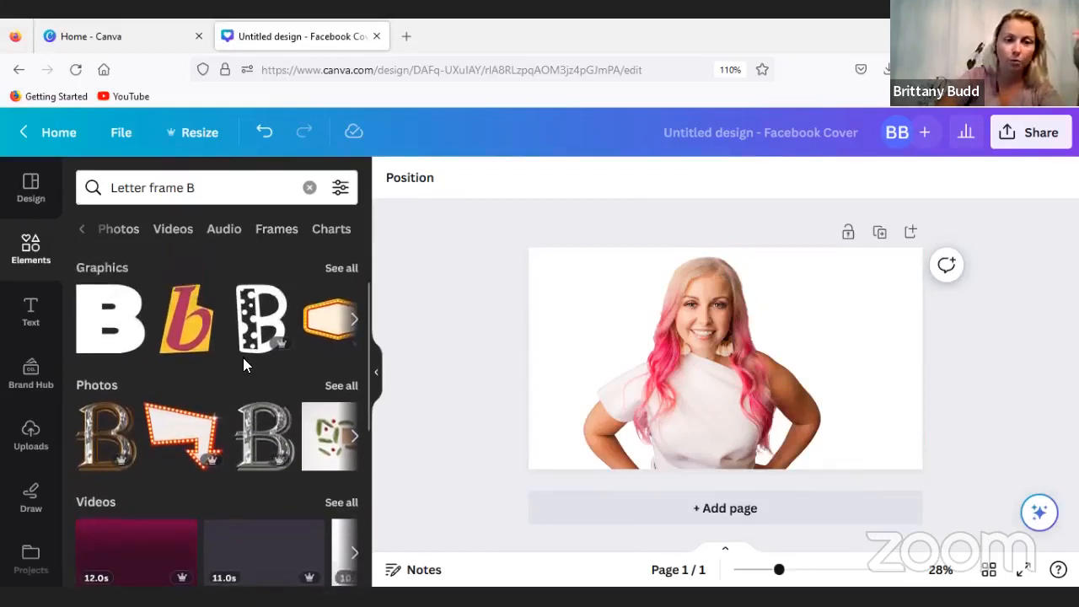
scroll(242, 363, down, 4)
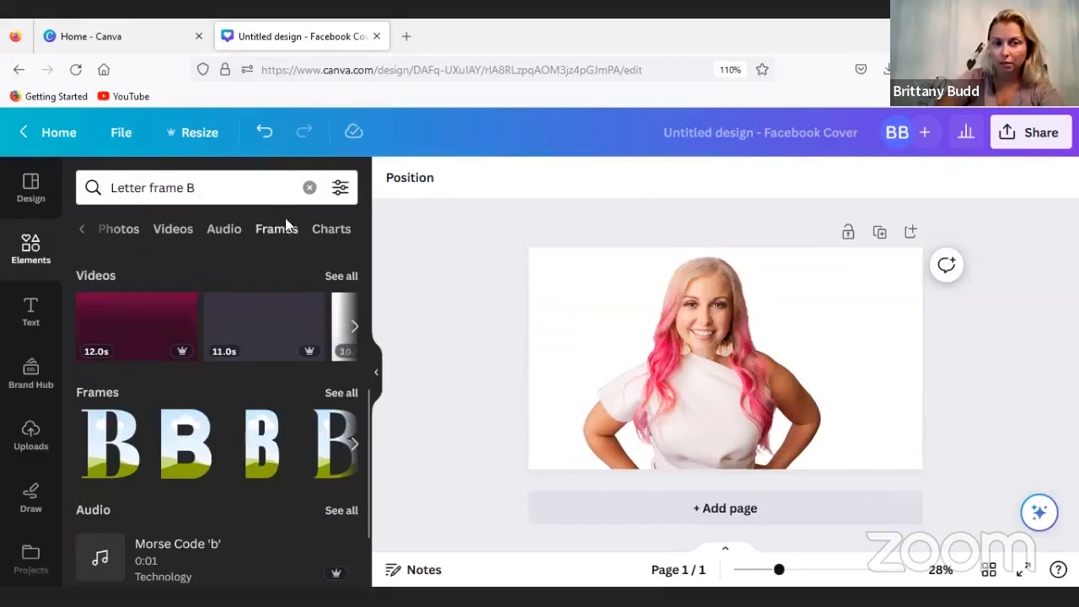
click(343, 392)
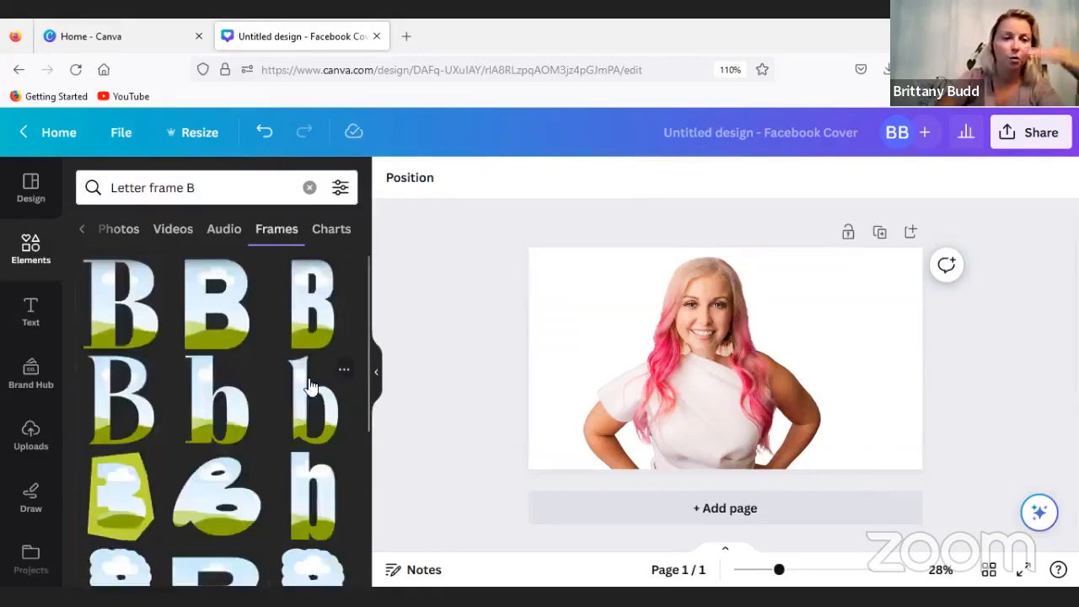
scroll(269, 381, down, 3)
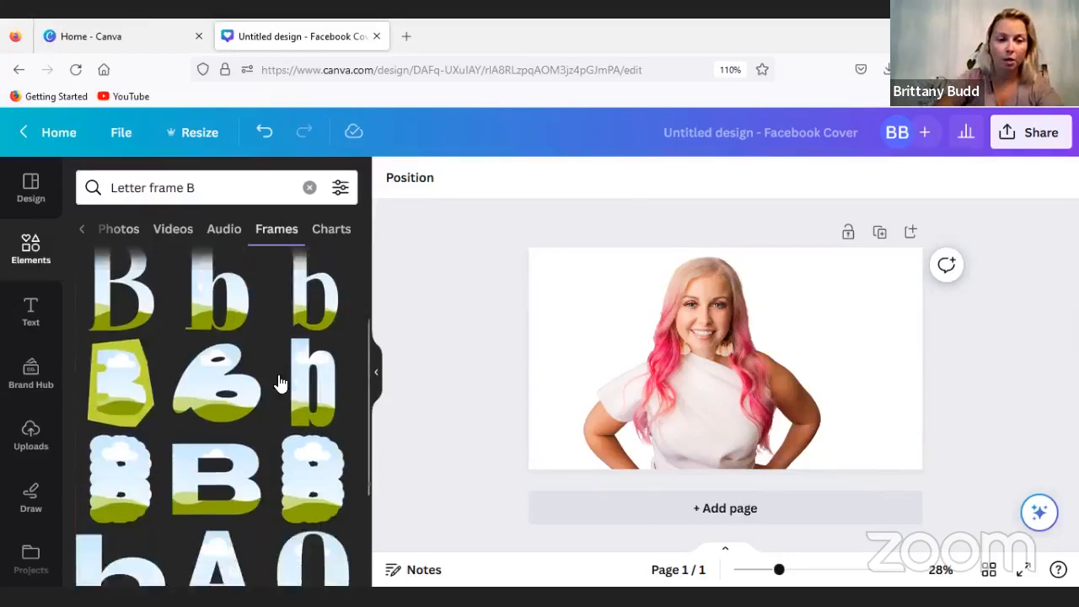
scroll(280, 384, down, 2)
scroll(280, 383, up, 5)
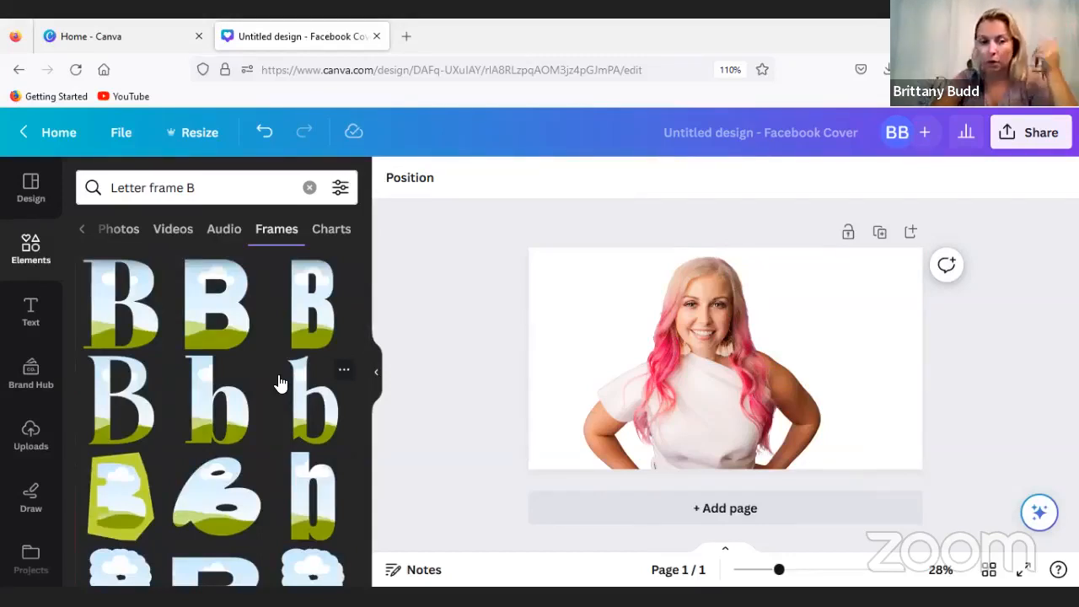
- Add the bold sans-serif capital B frame and place it, reduced in size, in the page's lower-left corner
click(199, 308)
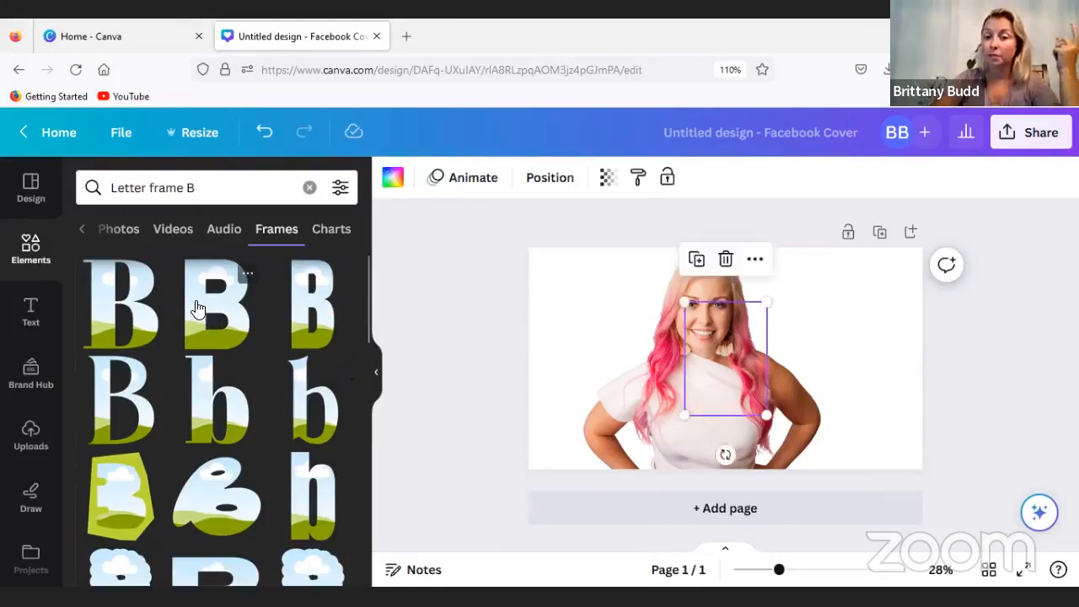
drag(684, 302, 573, 410)
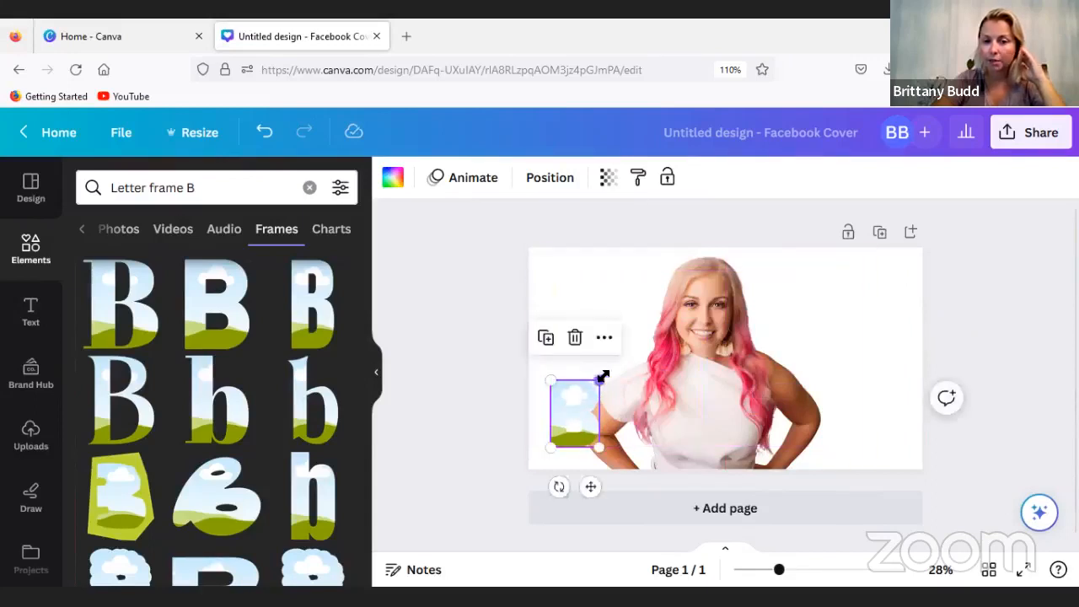
drag(603, 376, 607, 371)
- Find "Letter frame L", add the bold sans-serif L frame beside the B, and shrink it to the B's height
click(217, 190)
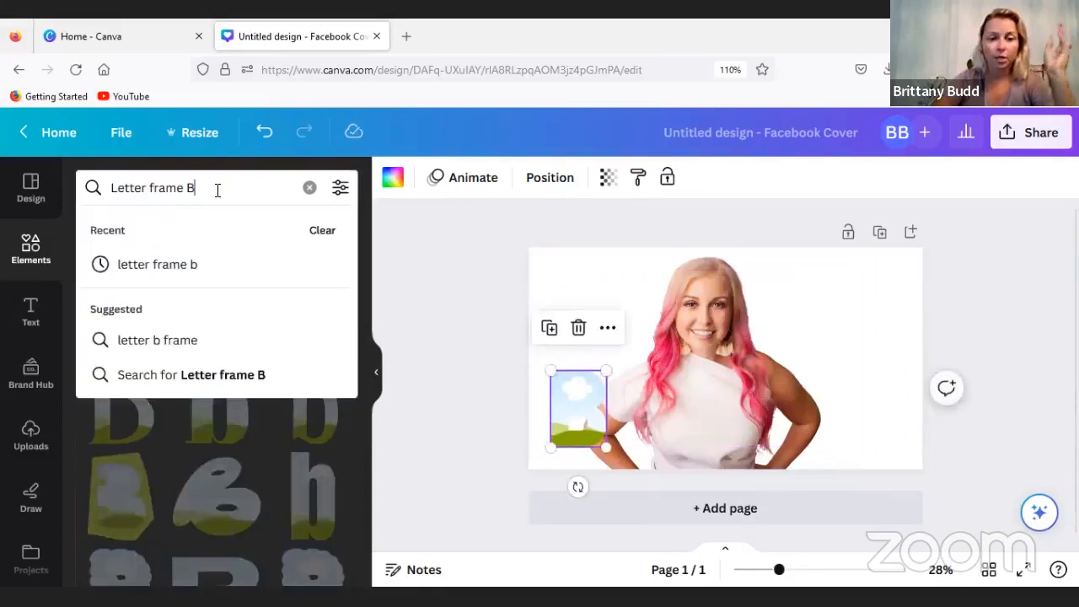
key(BackSpace)
text(L)
key(Return)
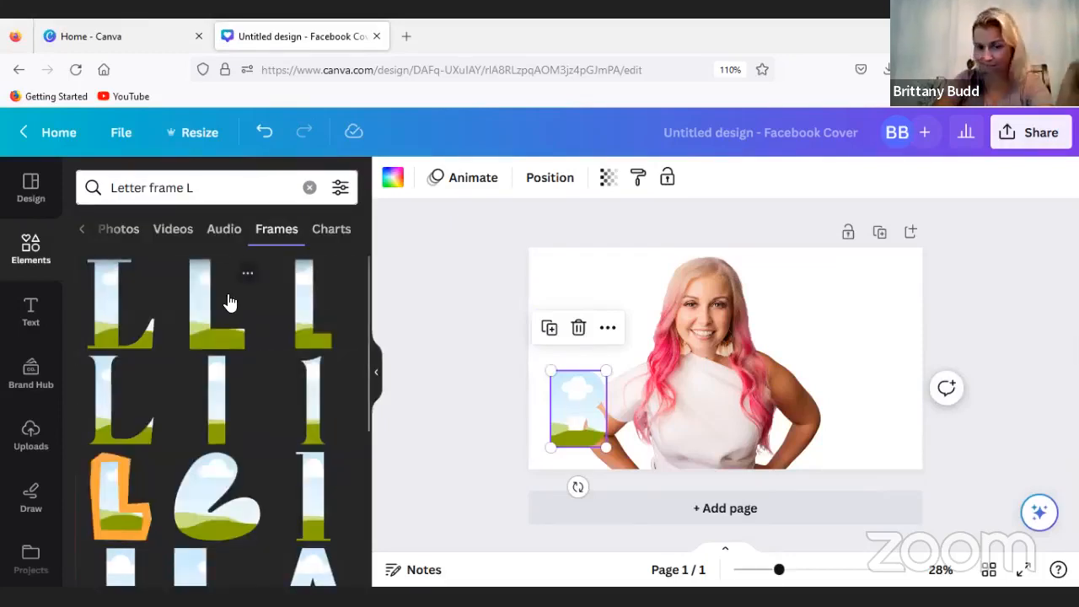
click(198, 332)
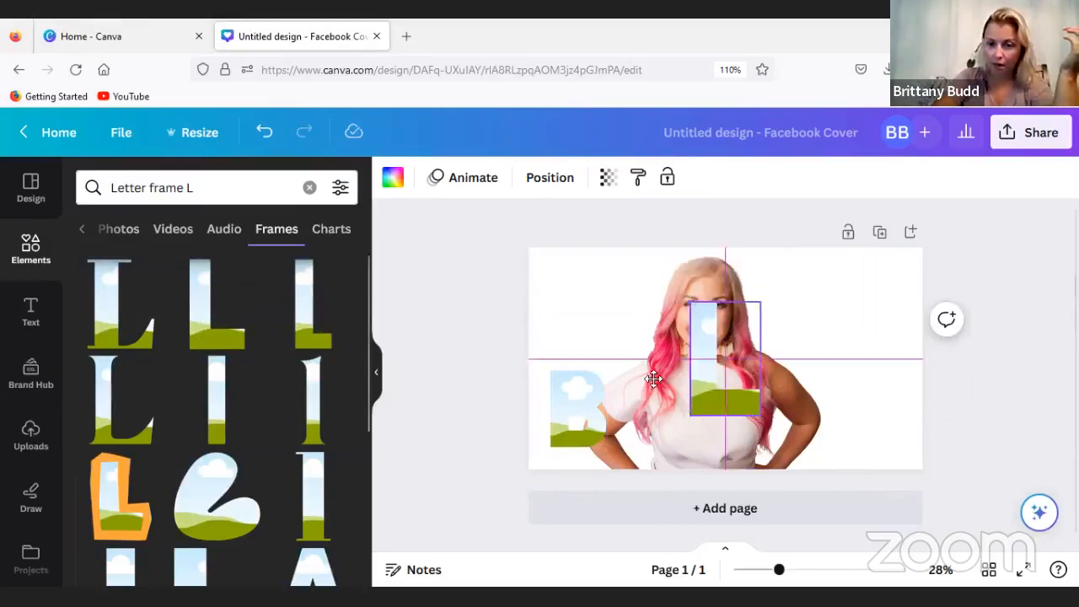
drag(654, 379, 632, 385)
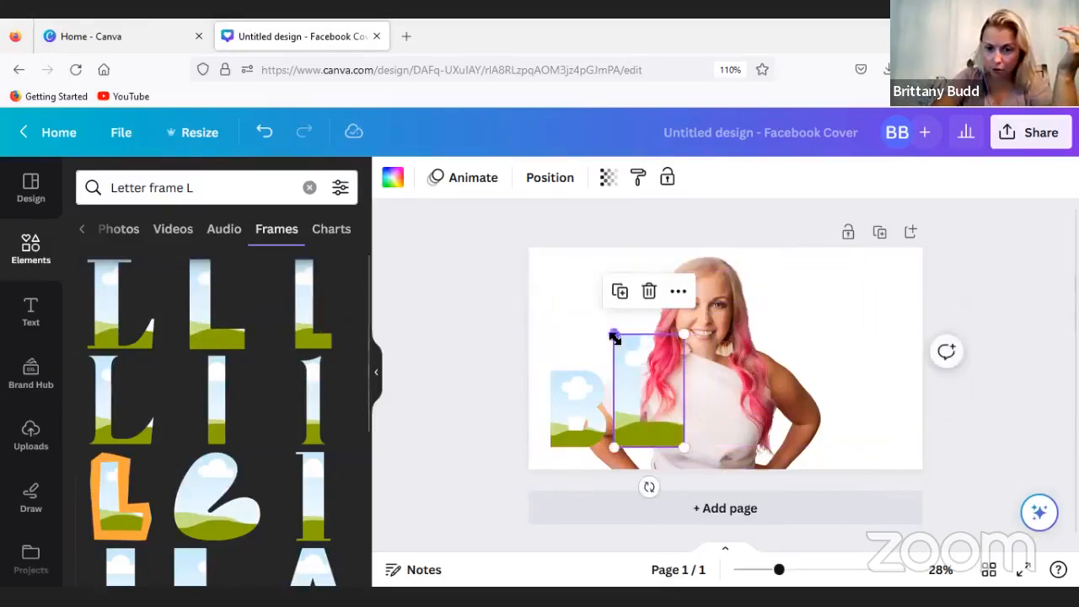
drag(615, 335, 631, 386)
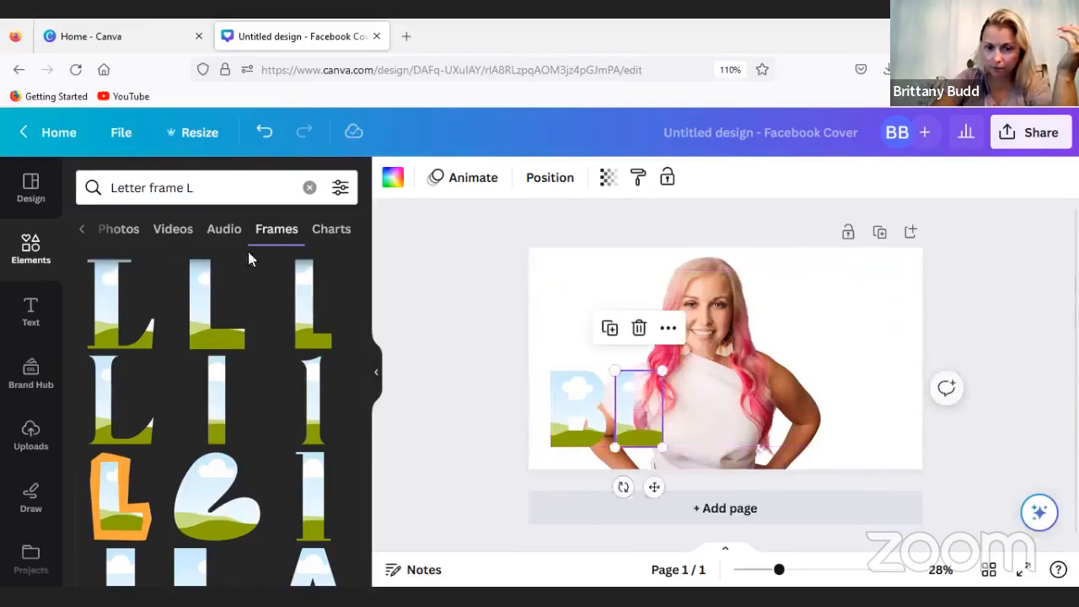
- Find "letter frame a", place a bold capital A frame after the L at matching height, and shift the L slightly right to even the spacing
click(225, 187)
key(BackSpace)
text(A)
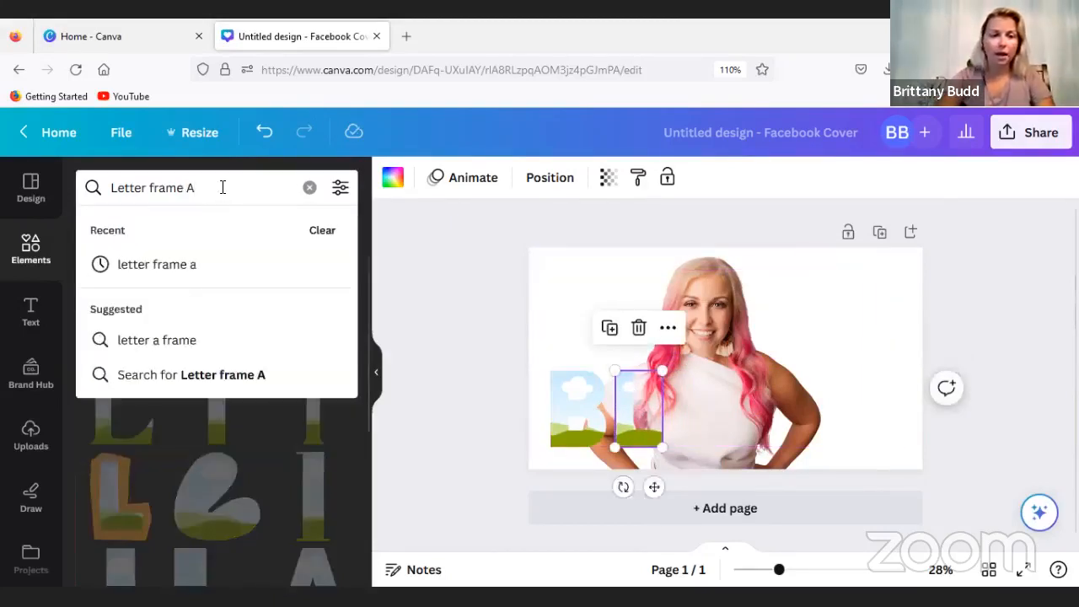
click(160, 264)
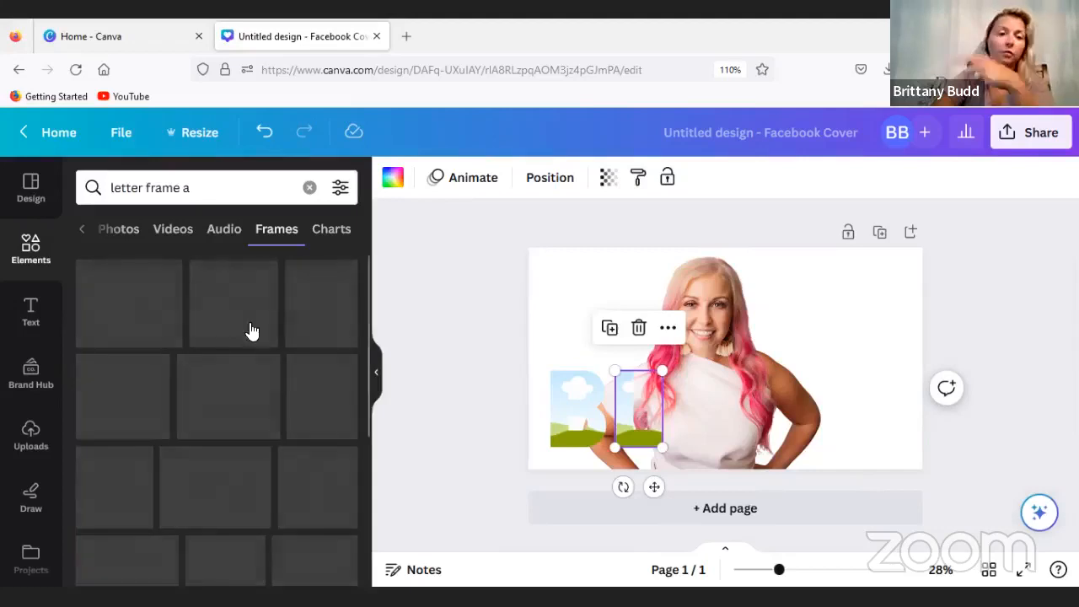
drag(421, 342, 691, 371)
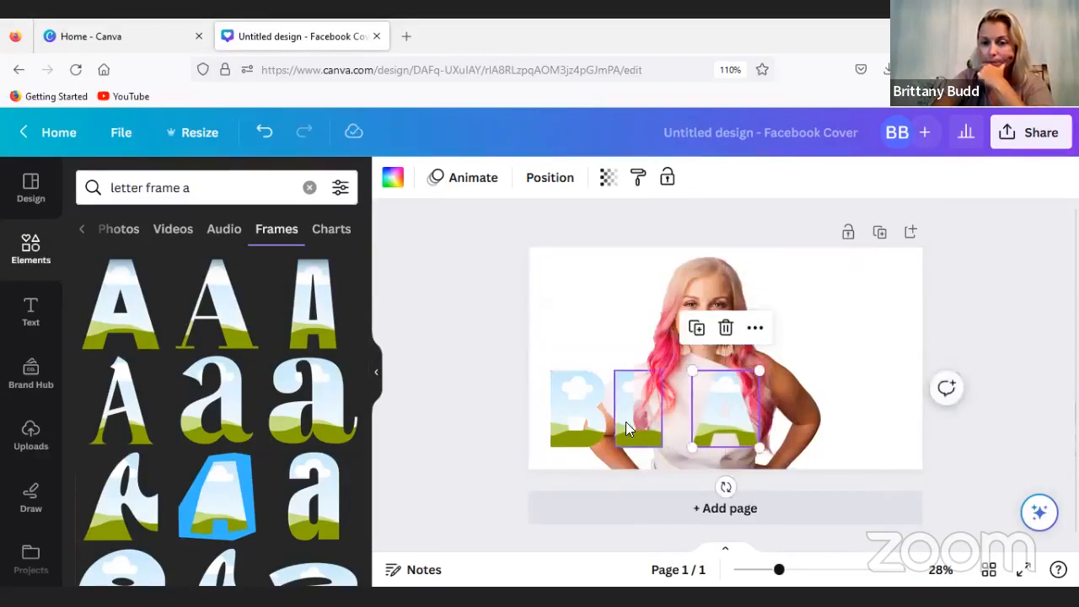
drag(626, 421, 634, 422)
- Find "letter frame Z", place the bold sans-serif Z frame after the A, and shrink it to match the other letters
click(199, 185)
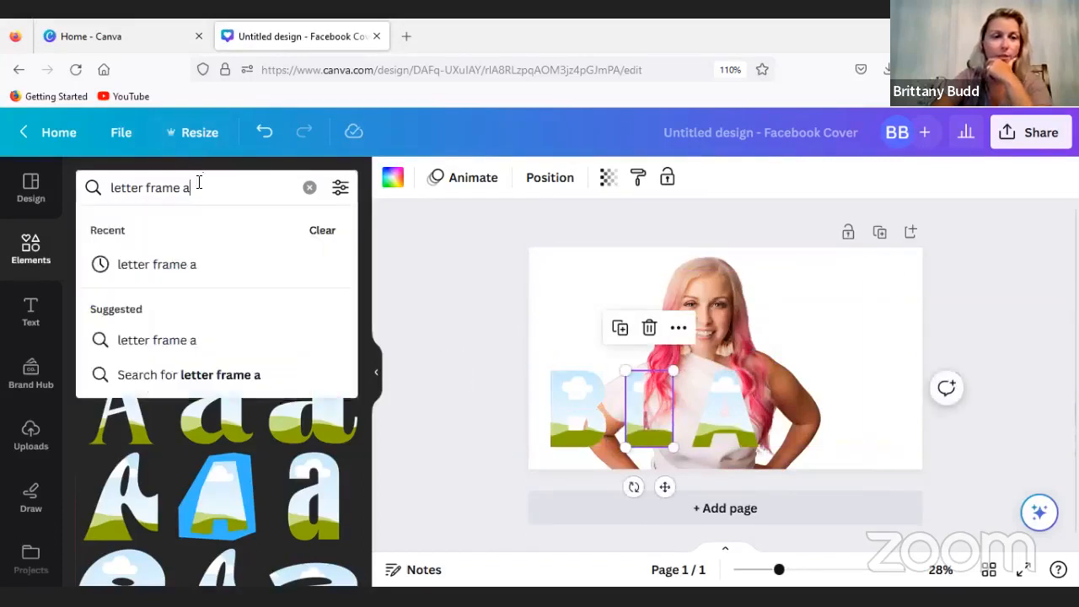
key(BackSpace)
text(Z)
key(Return)
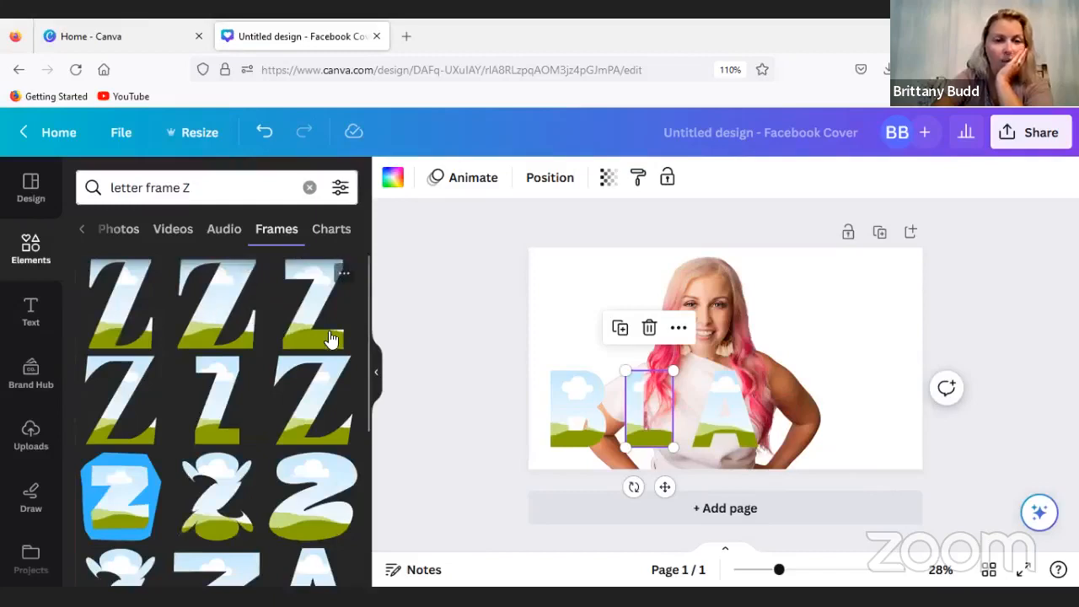
drag(331, 341, 799, 373)
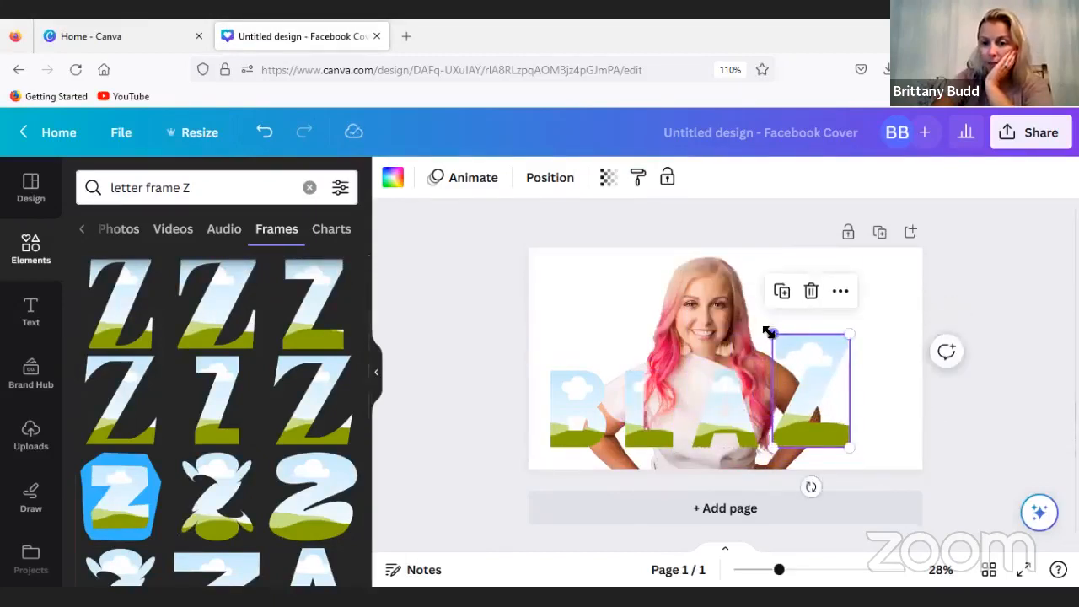
drag(779, 338, 807, 392)
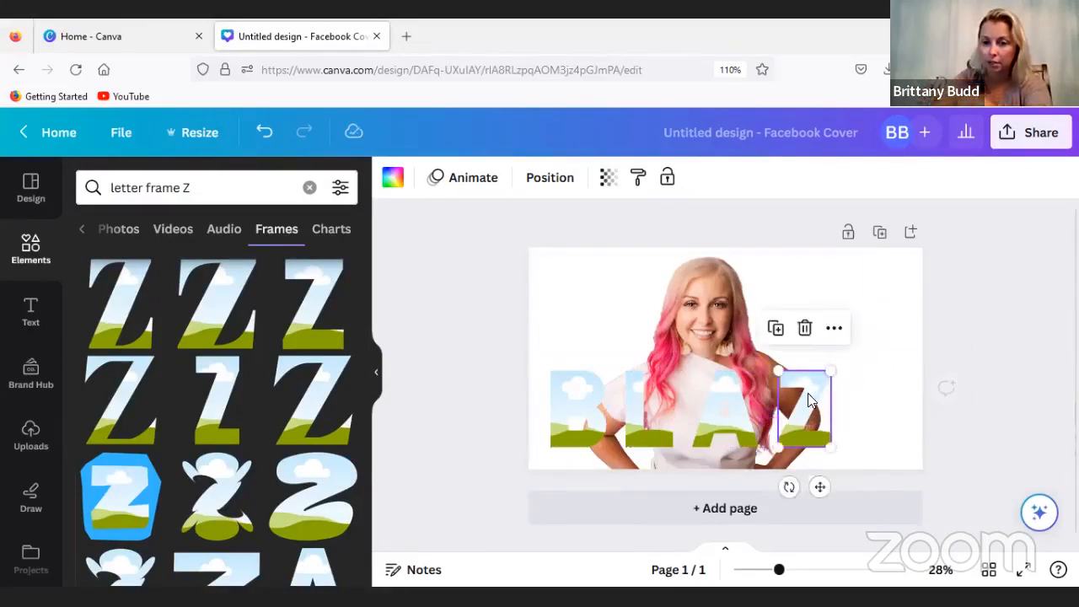
- Find "letter frame e", add the bold capital E frame after the Z, and match its height to complete the word BLAZE
click(238, 194)
key(BackSpace)
text(e)
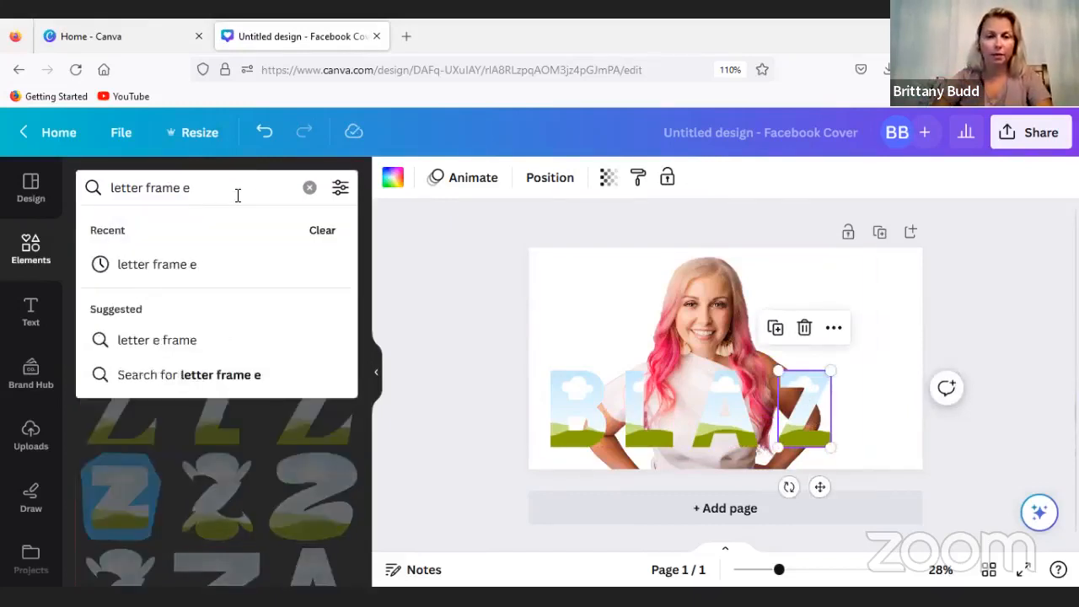
key(Return)
click(120, 304)
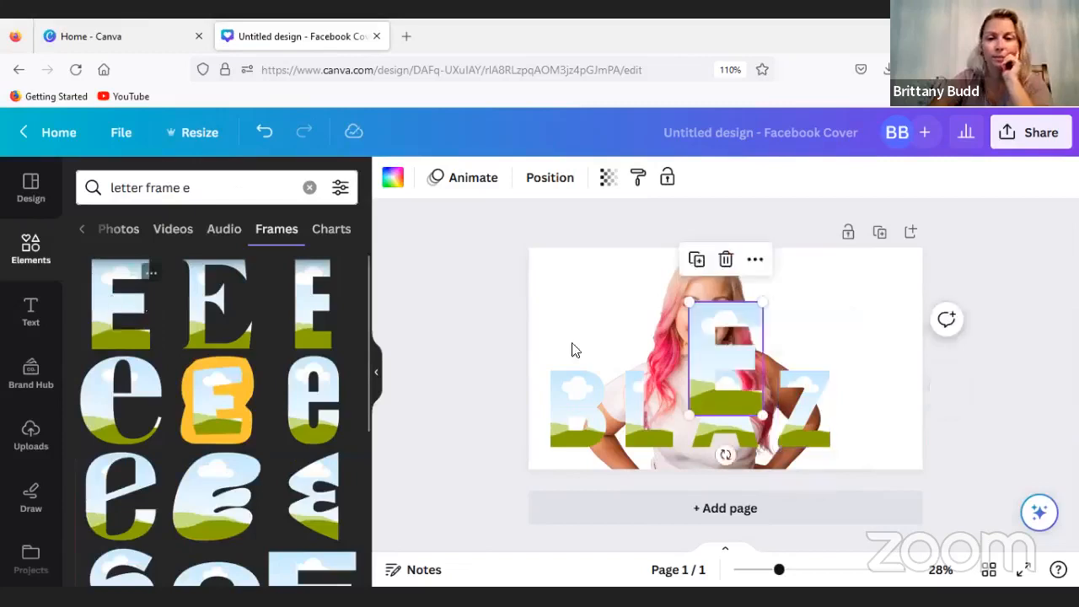
drag(722, 351, 867, 386)
drag(836, 336, 870, 398)
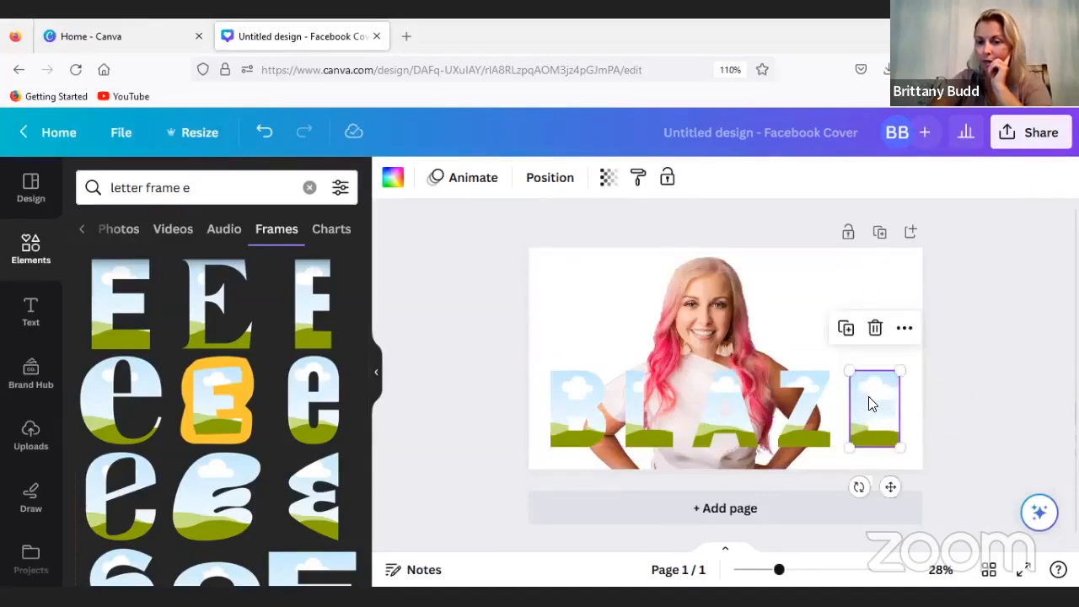
click(1051, 341)
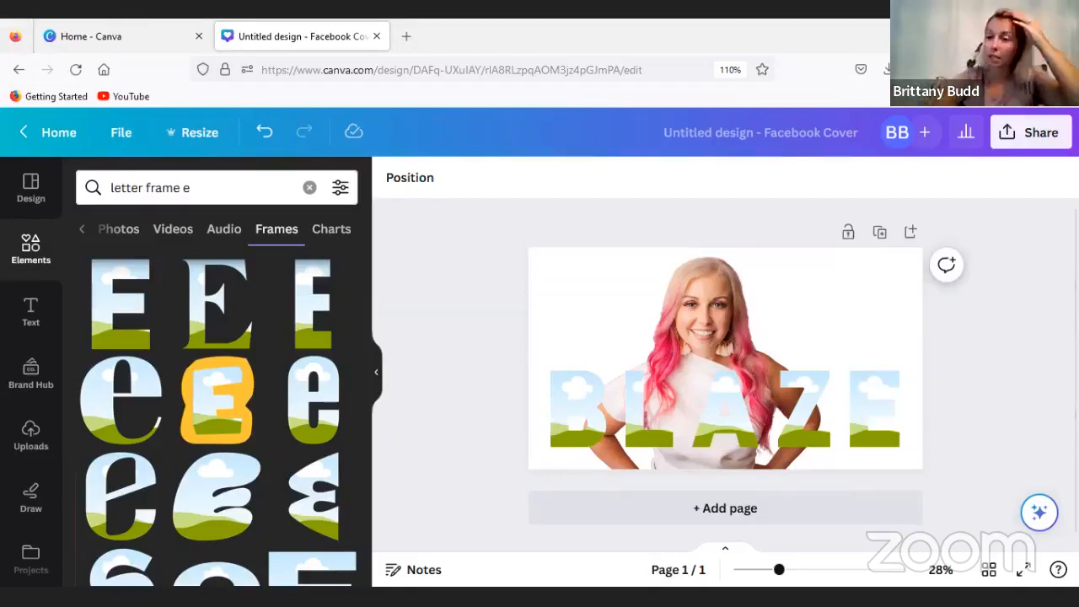
- Clear the letter frame search and search the elements library for "pink smoke"
click(309, 188)
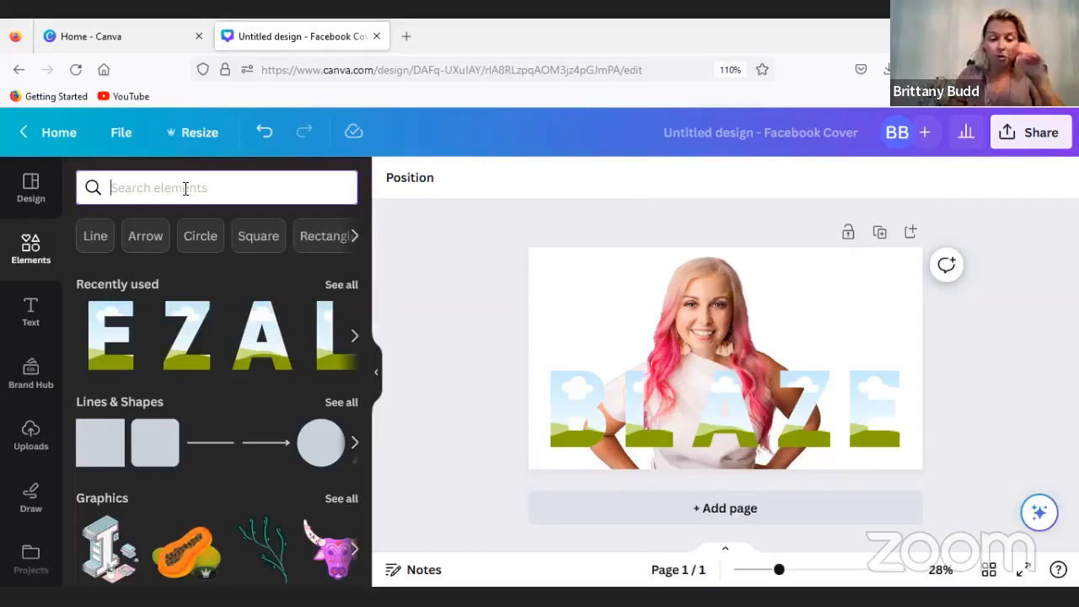
text(pink smoke)
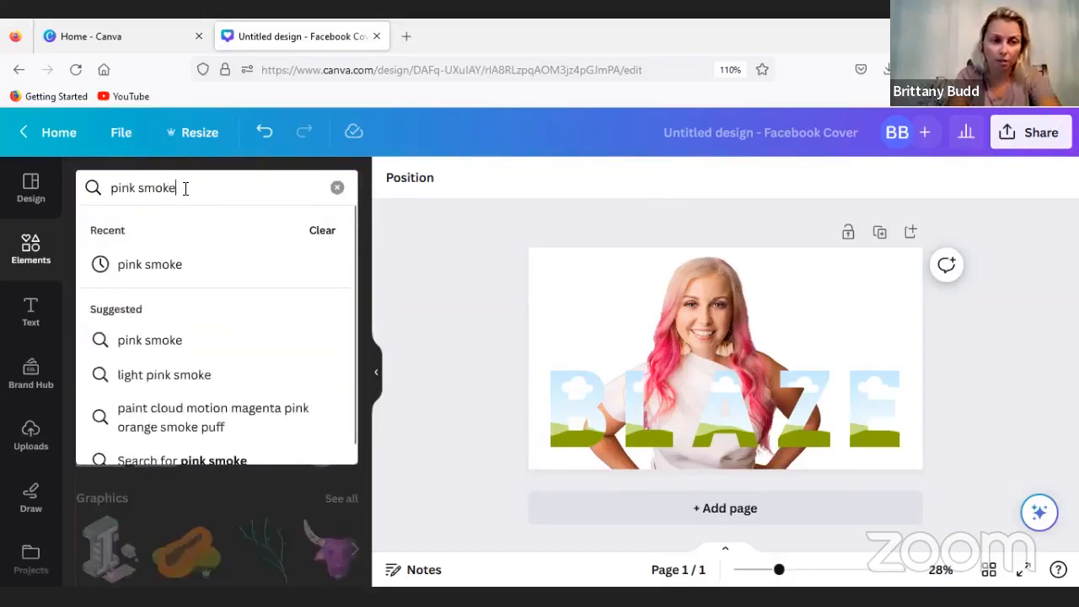
key(Return)
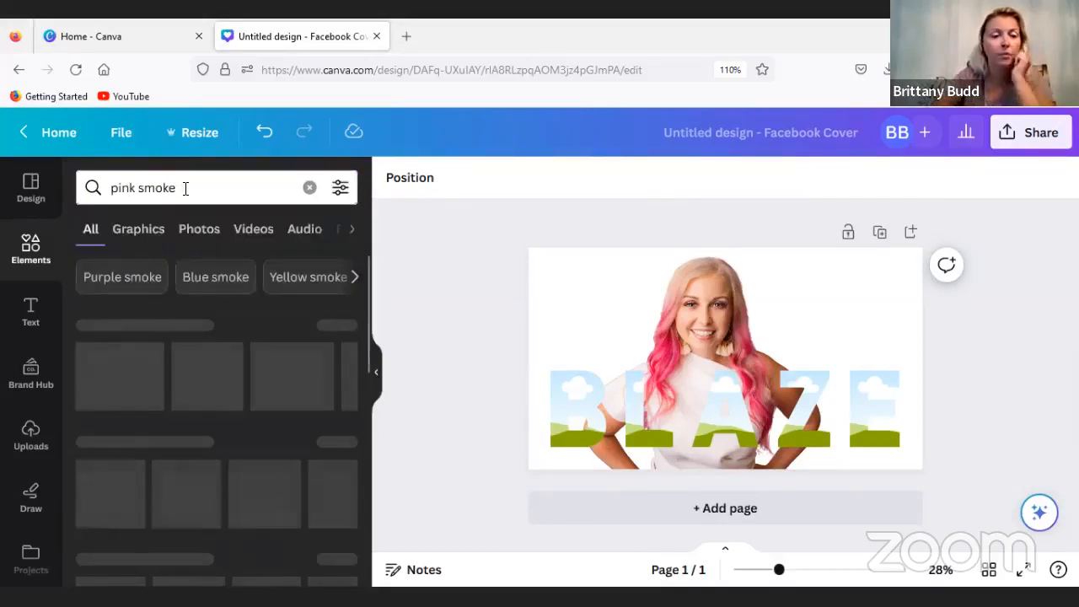
- Show only video results for "pink smoke" and look through the clips for suitable footage to fill the letters
scroll(250, 308, down, 3)
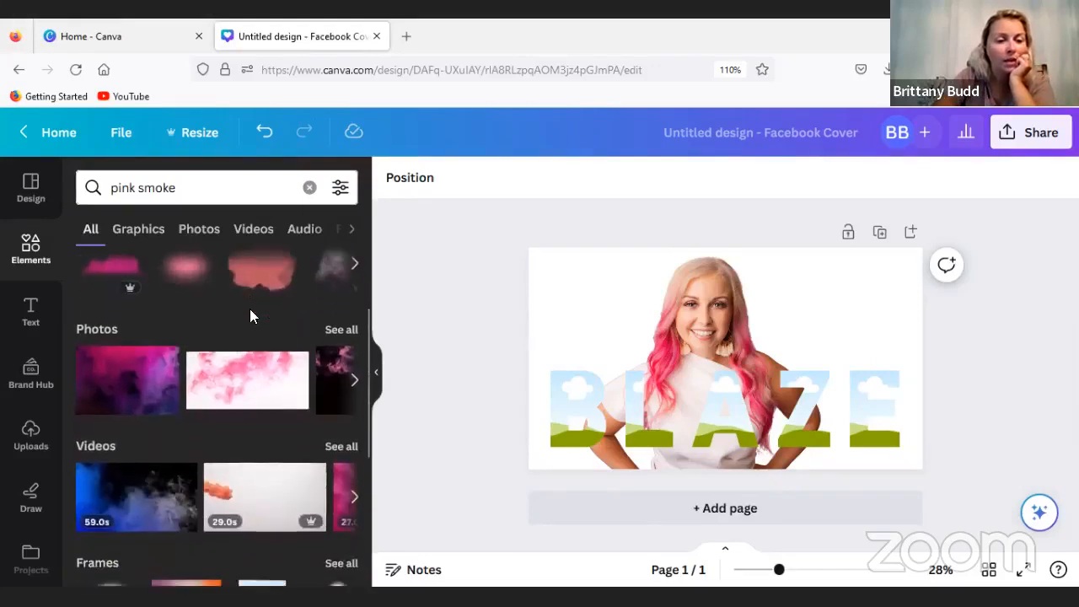
click(335, 392)
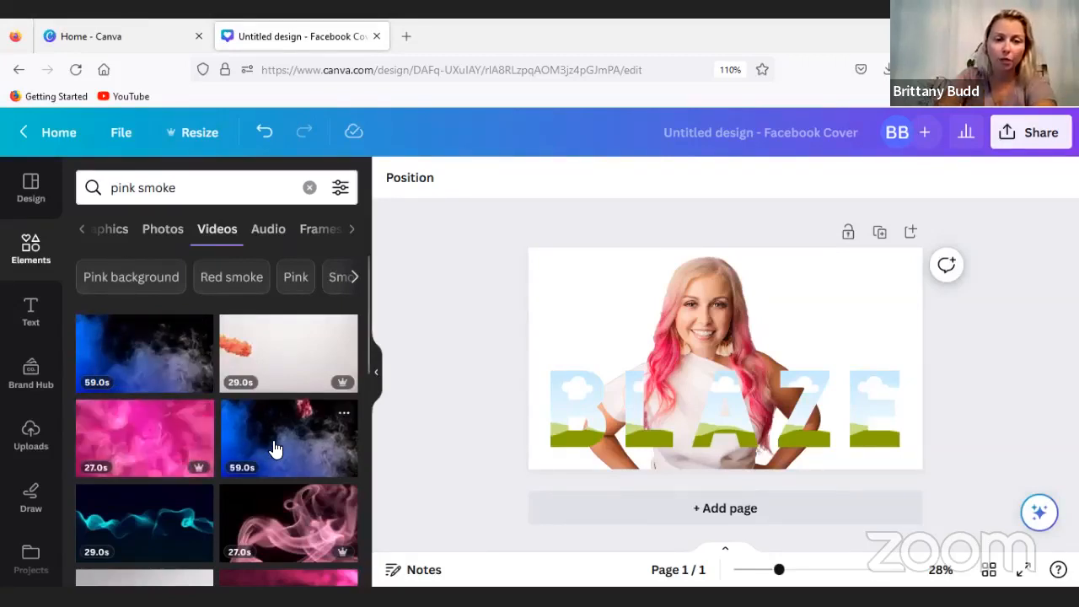
scroll(273, 455, down, 1)
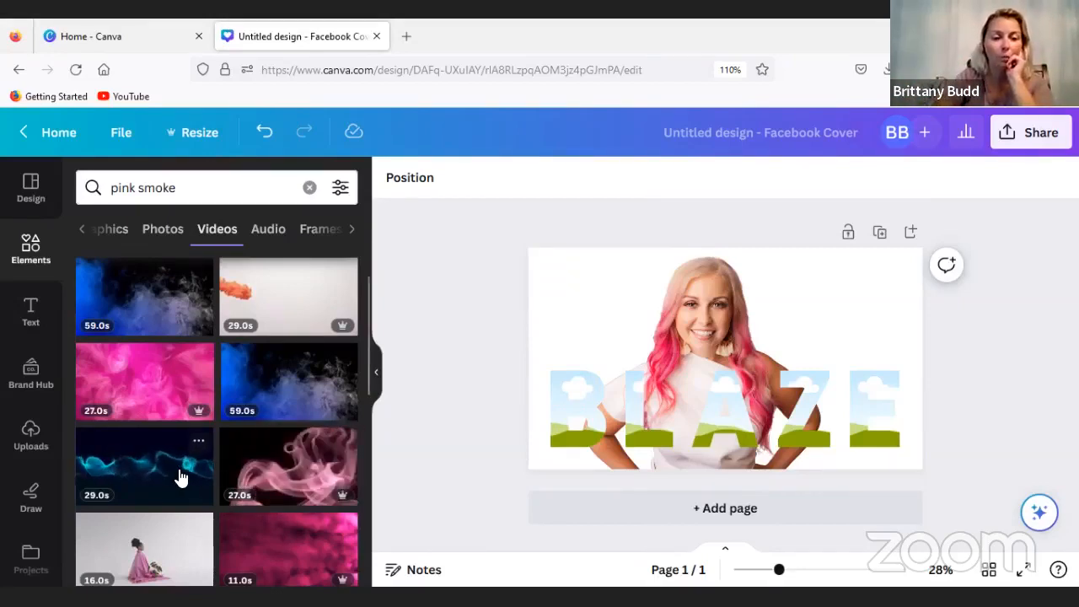
scroll(179, 477, down, 1)
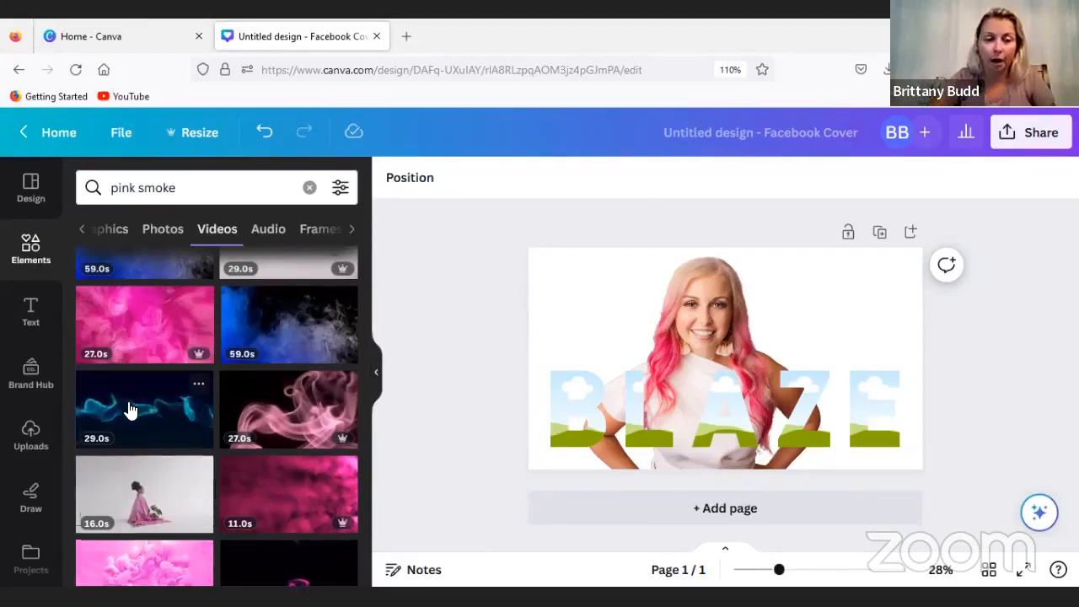
scroll(129, 409, down, 2)
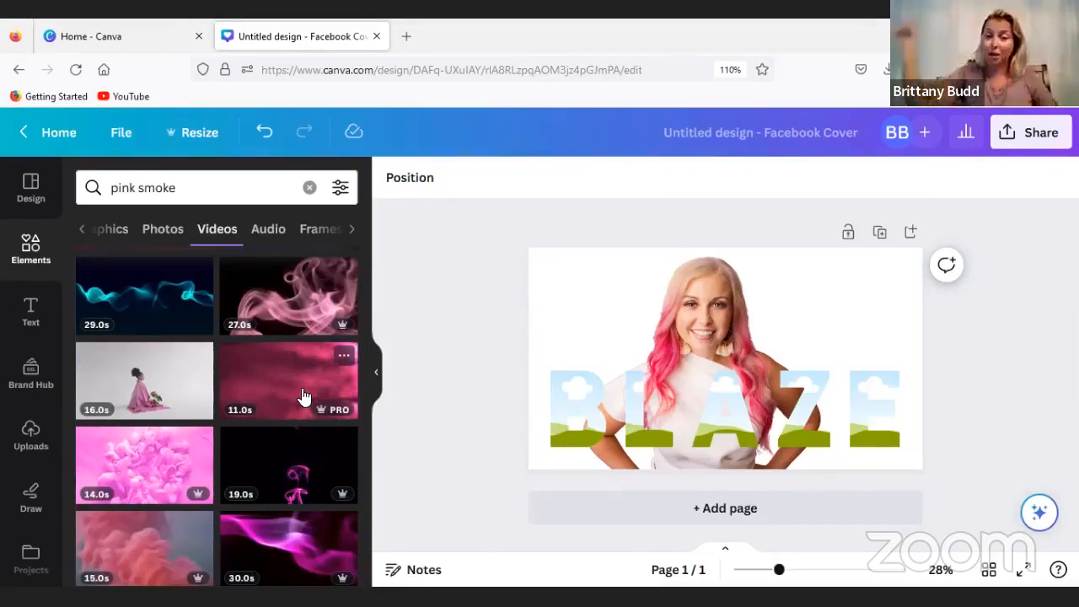
scroll(303, 397, down, 1)
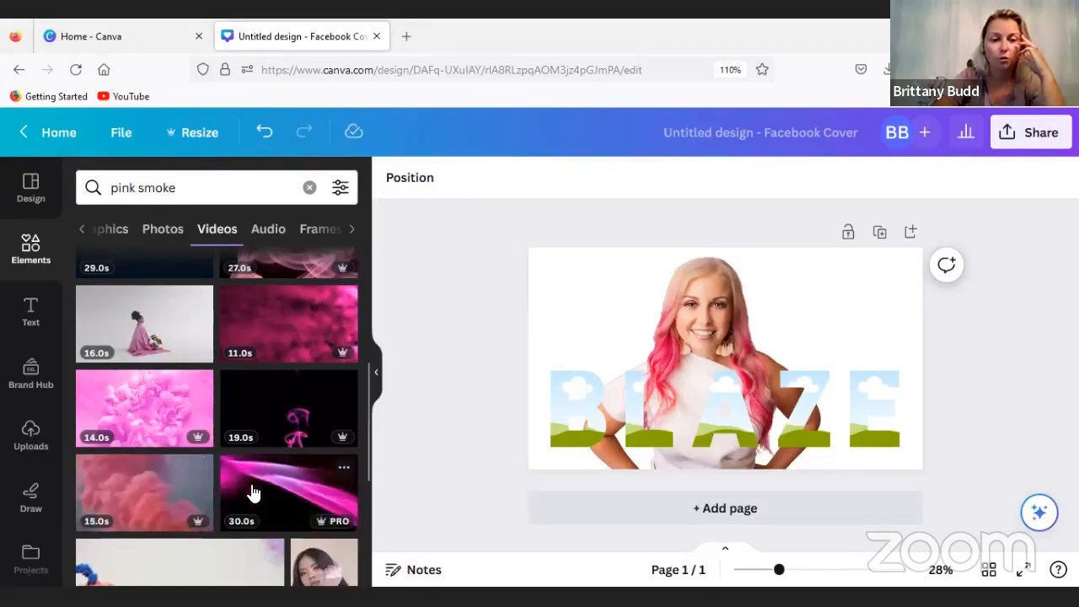
scroll(253, 493, down, 2)
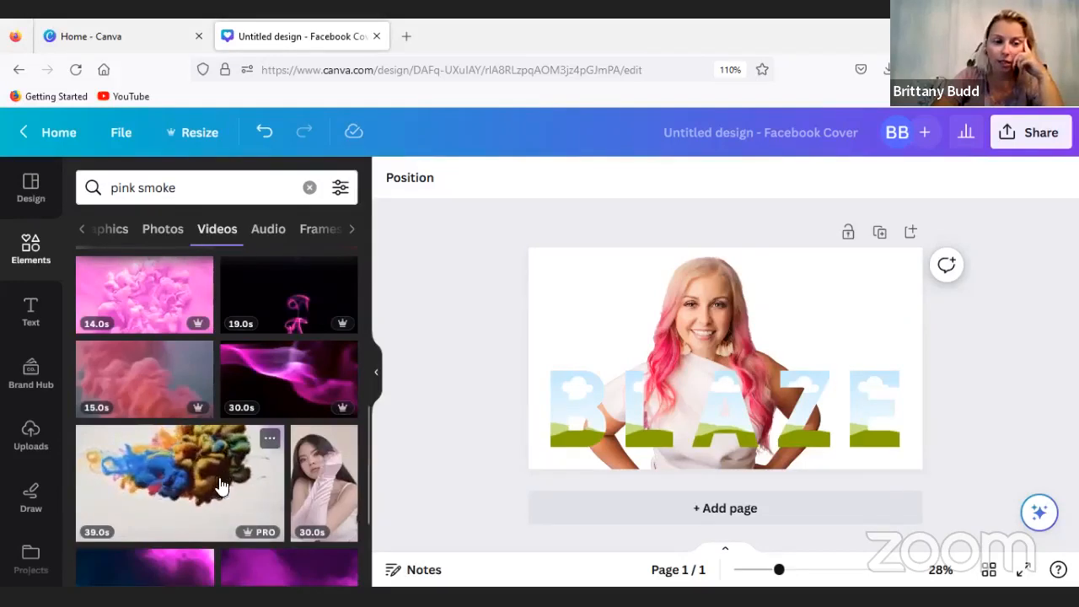
scroll(205, 480, down, 2)
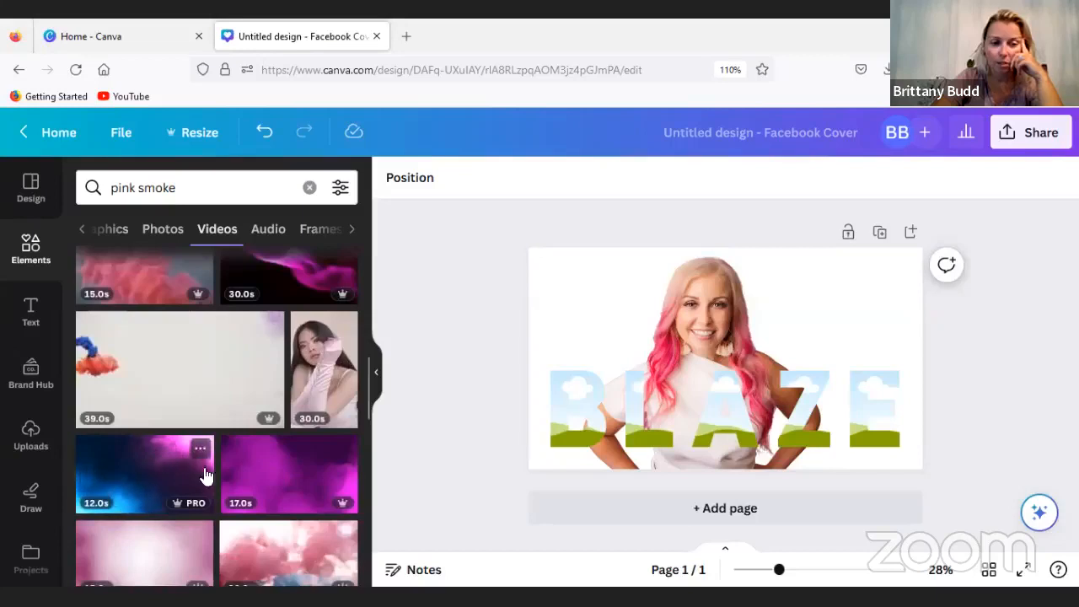
scroll(253, 455, down, 2)
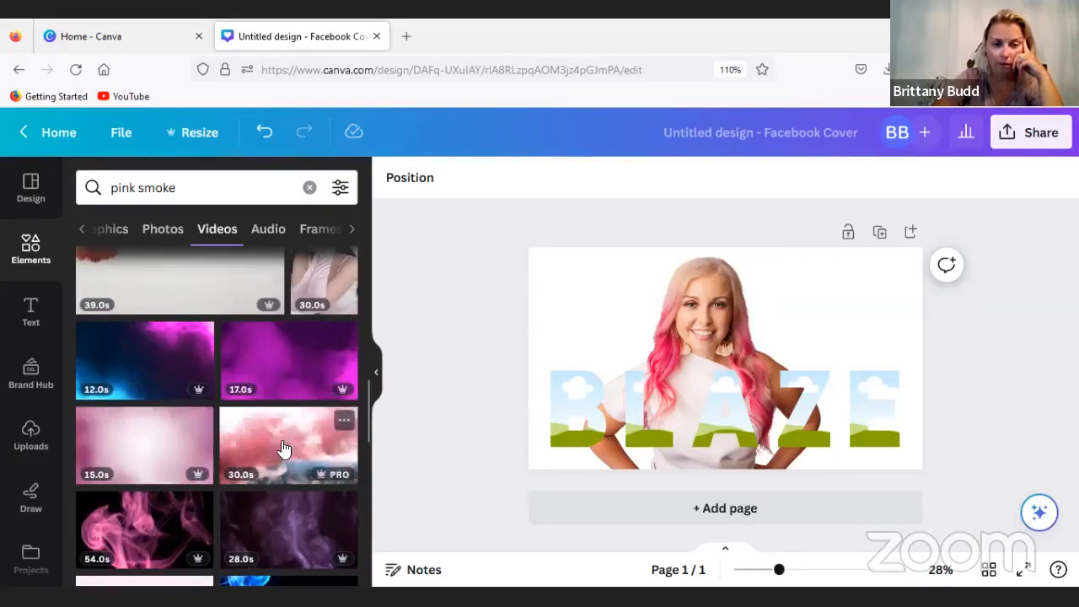
scroll(284, 450, down, 2)
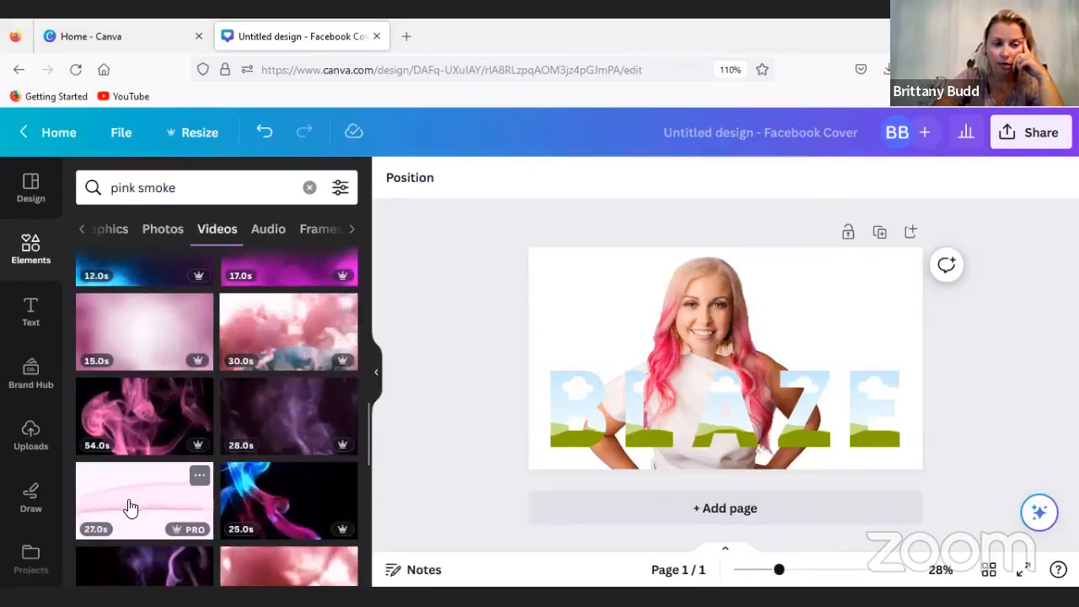
scroll(127, 506, down, 1)
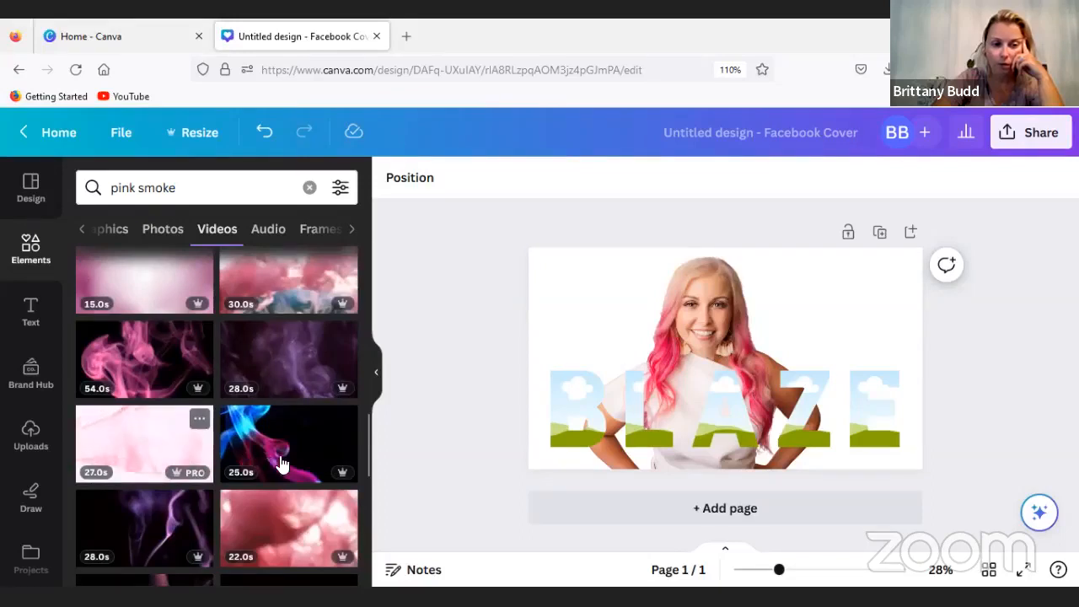
scroll(283, 462, down, 3)
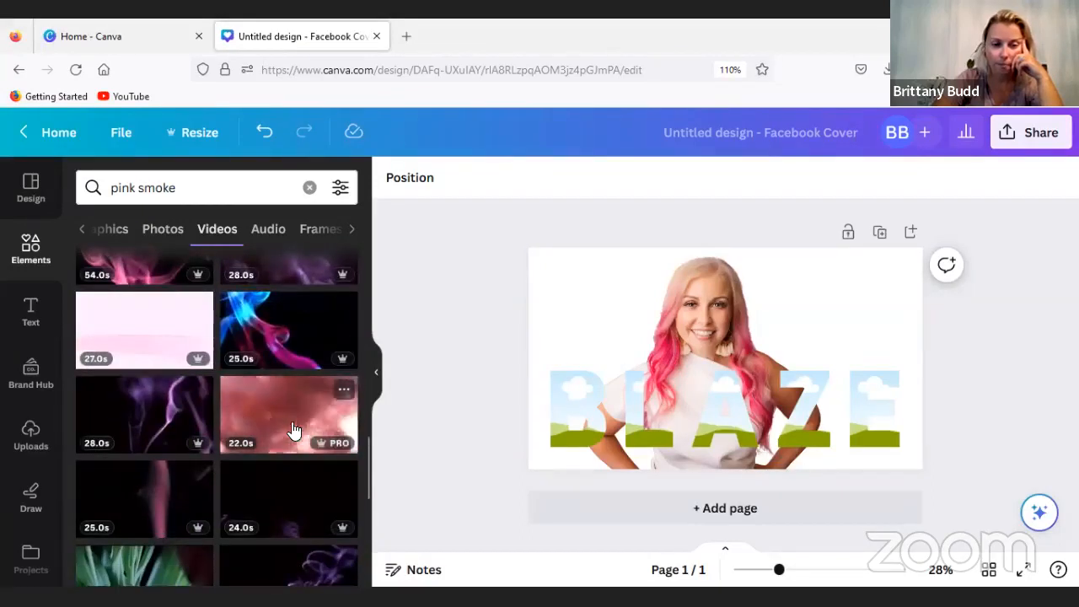
scroll(289, 429, down, 4)
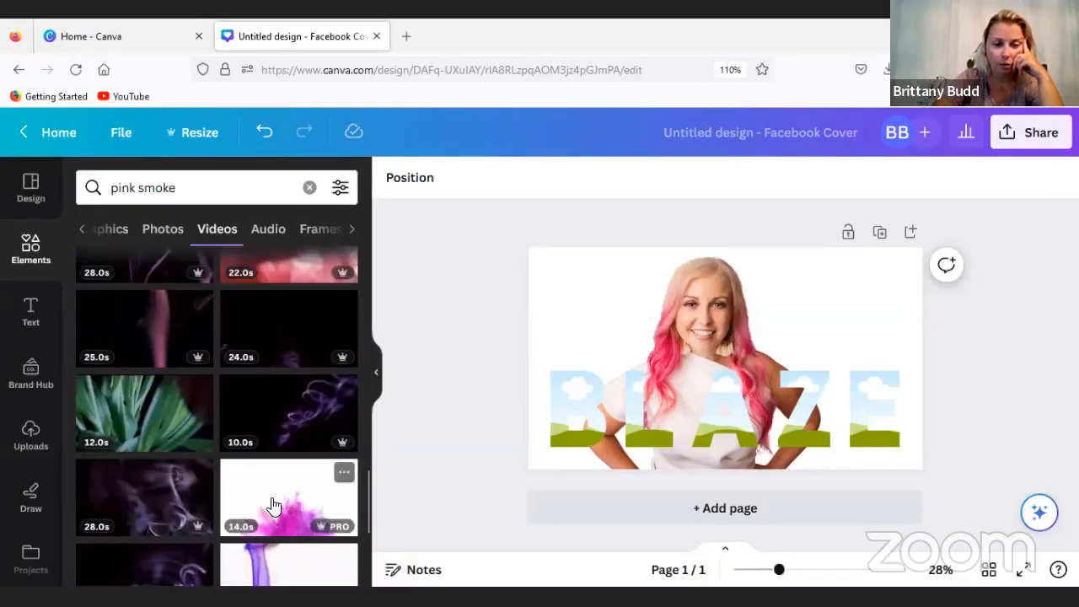
scroll(272, 498, down, 1)
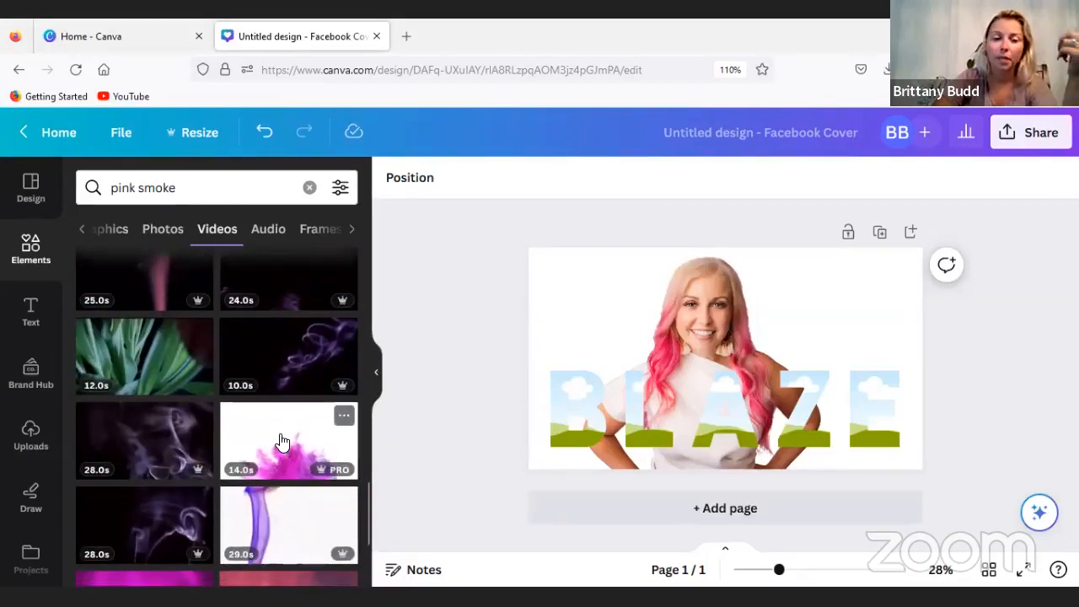
scroll(282, 443, down, 5)
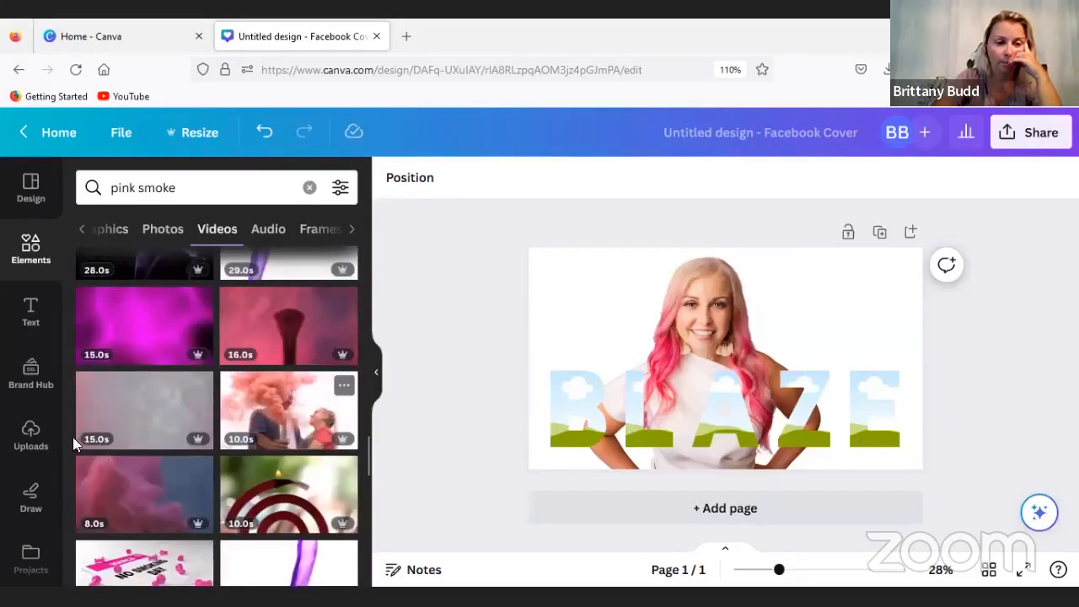
scroll(227, 434, up, 4)
scroll(298, 422, up, 6)
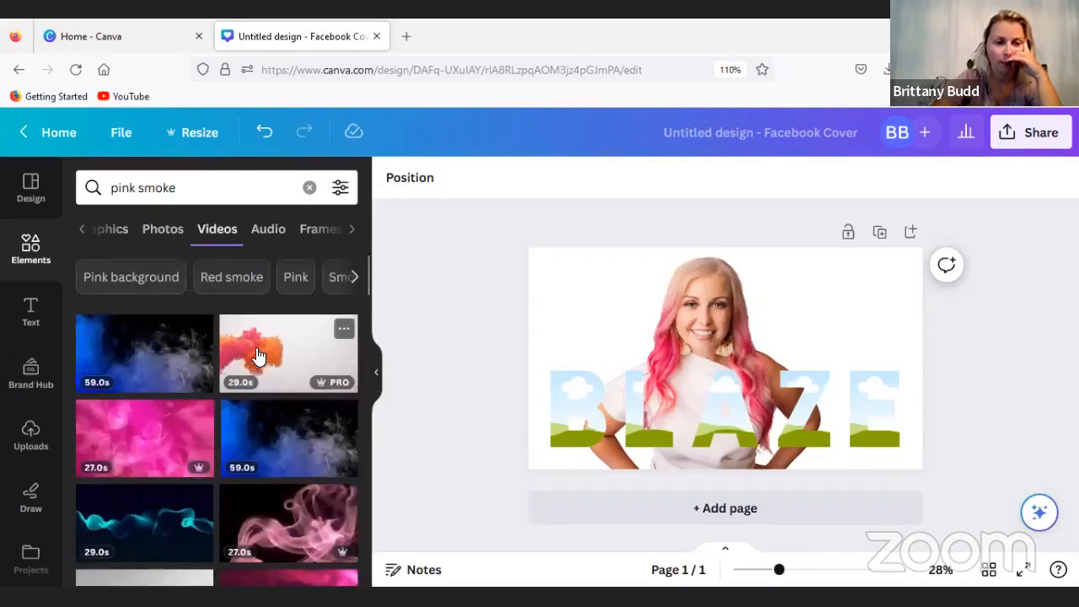
scroll(257, 356, down, 10)
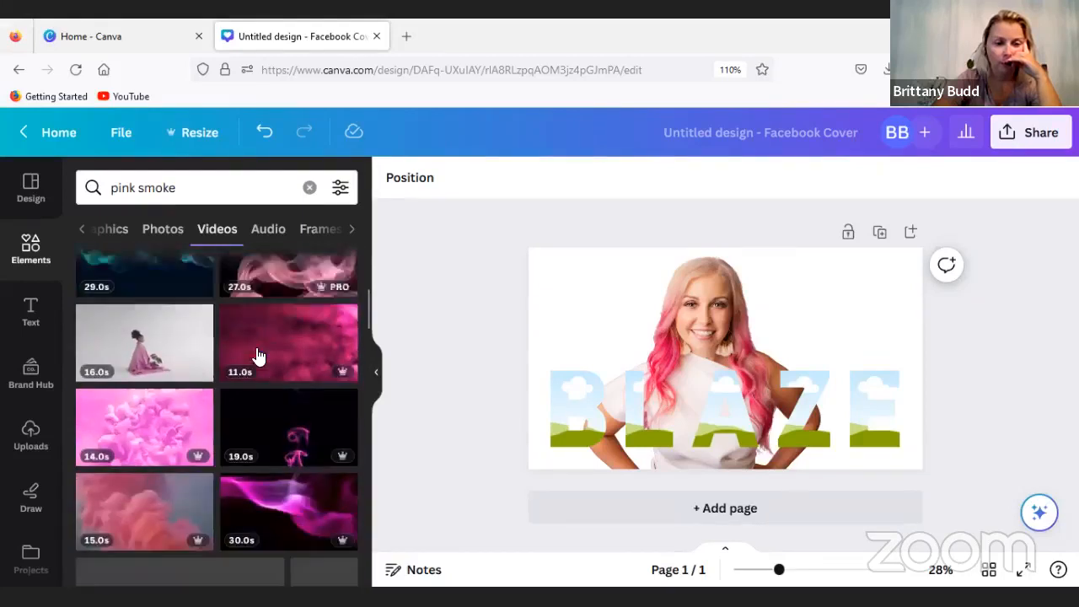
scroll(257, 355, down, 5)
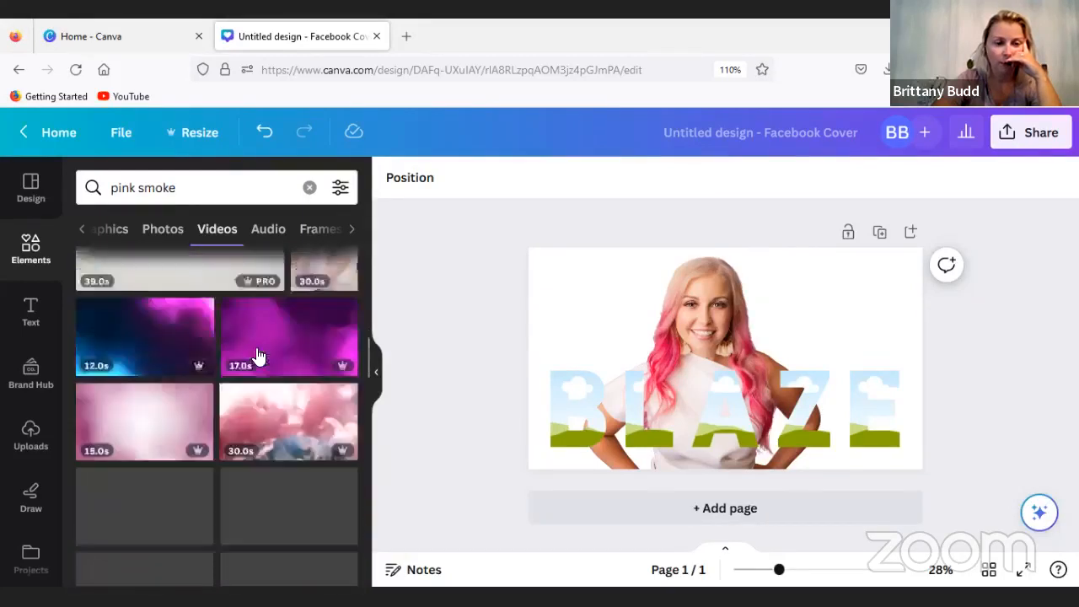
scroll(257, 356, down, 5)
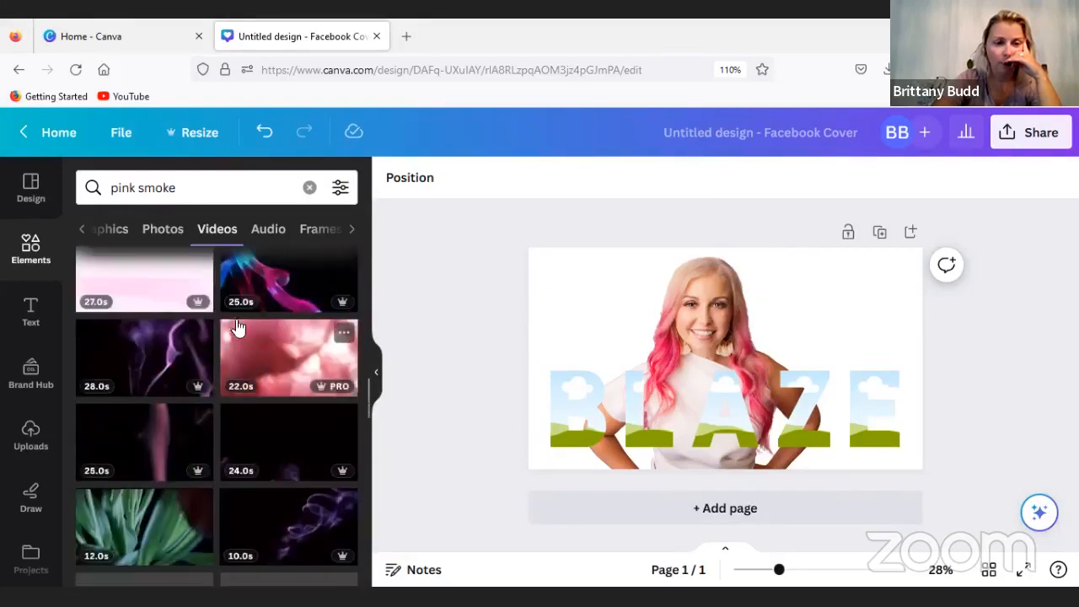
- Change the video search from pink smoke to "pink ink"
click(193, 188)
double_click(193, 187)
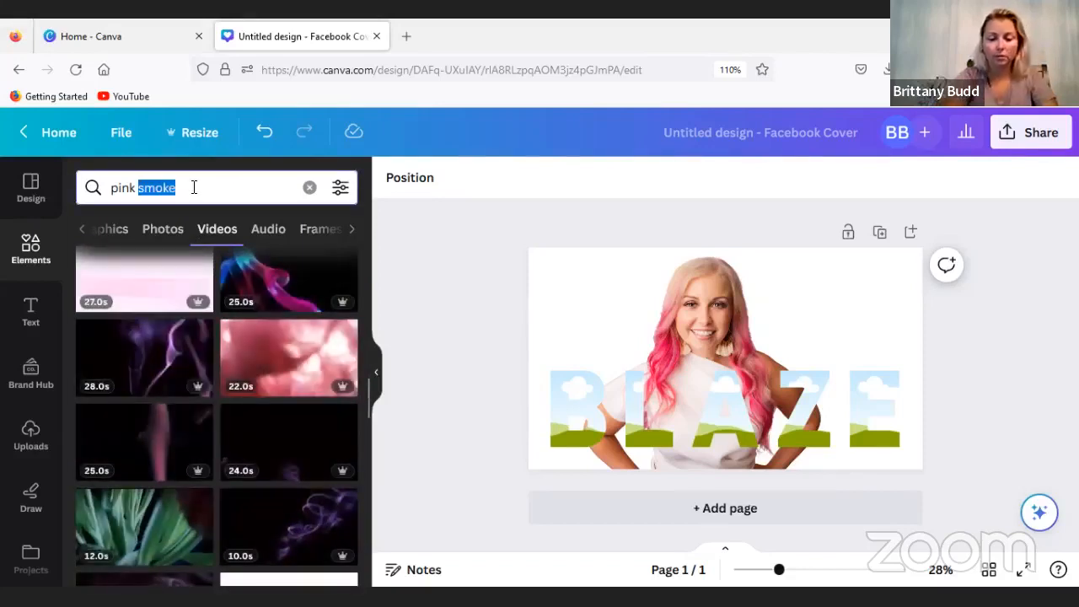
text(ink)
key(Return)
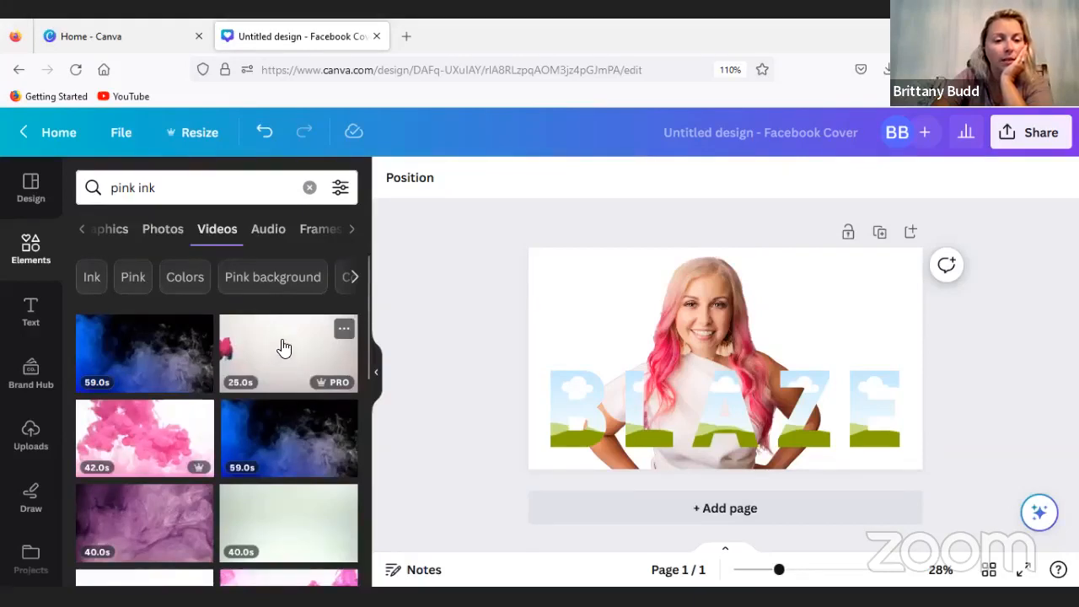
- Fill all five BLAZE letter frames with the 25-second video of pink ink drifting over a pale background
scroll(282, 530, down, 3)
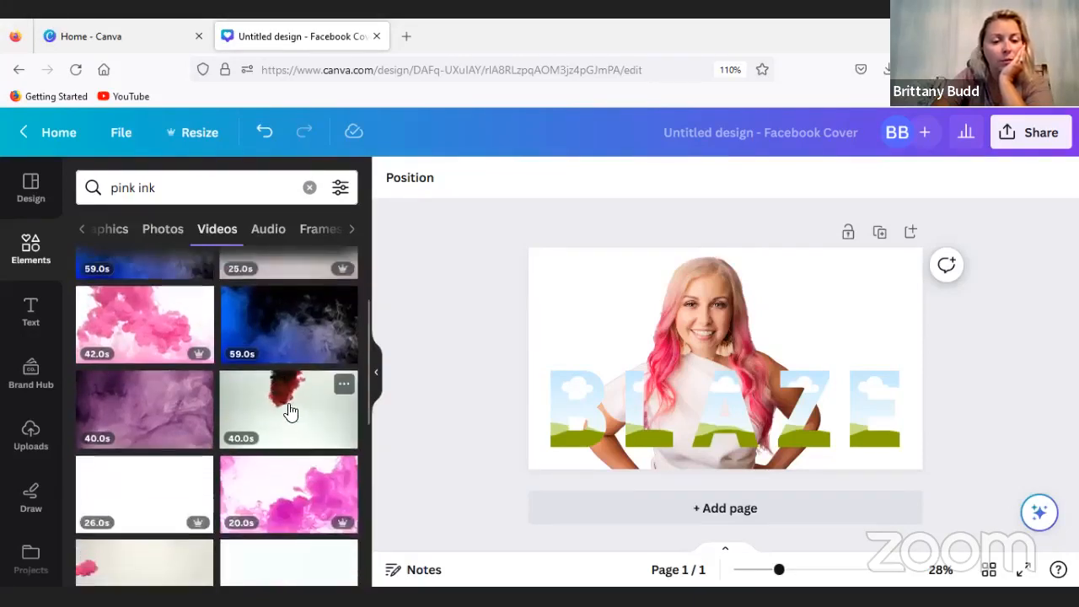
scroll(289, 411, down, 2)
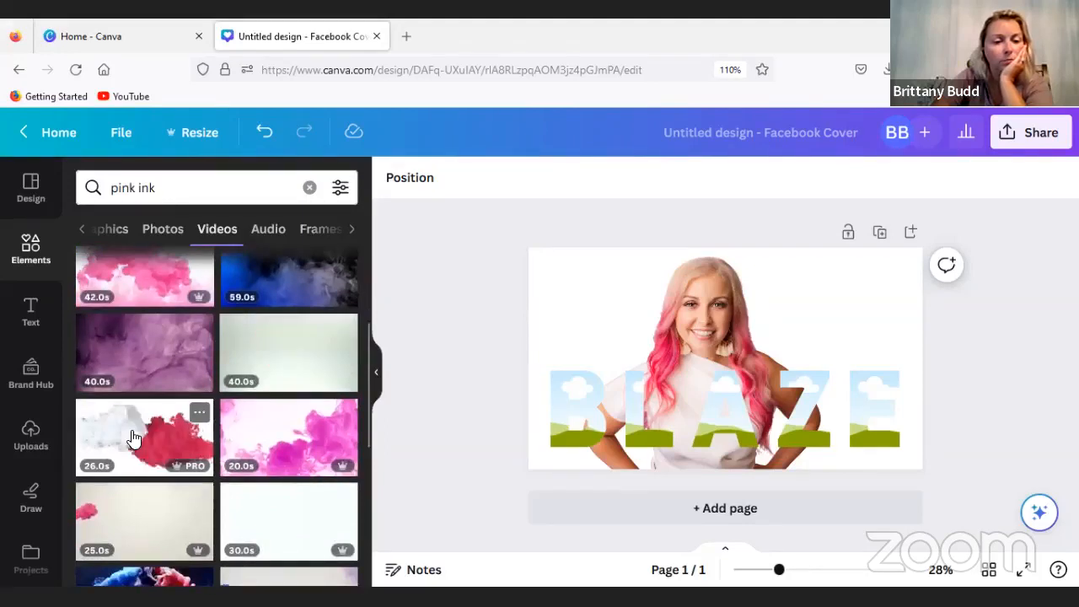
scroll(128, 468, down, 2)
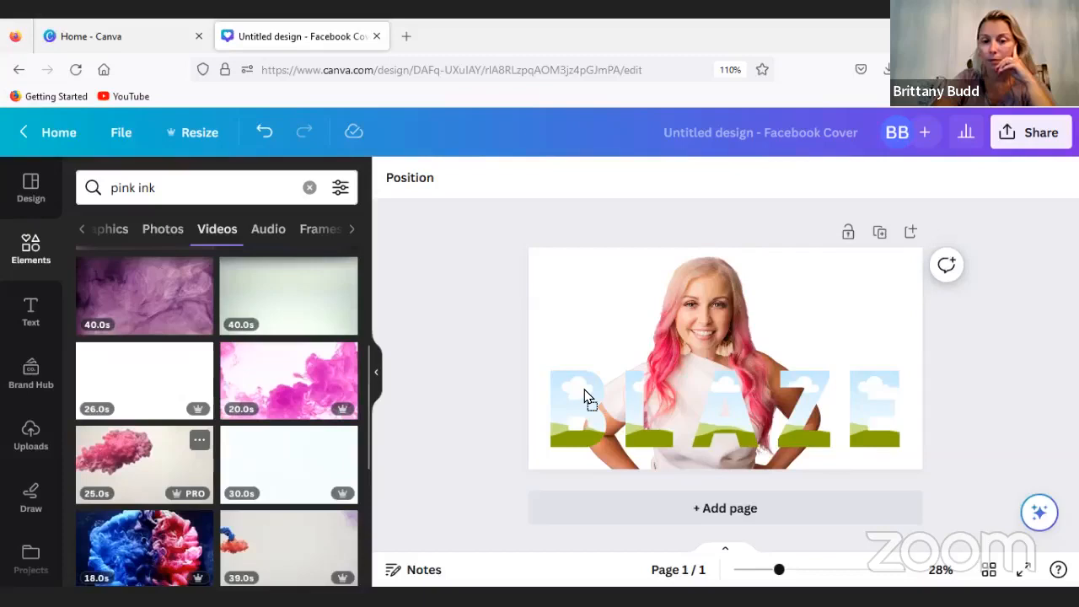
drag(585, 389, 583, 394)
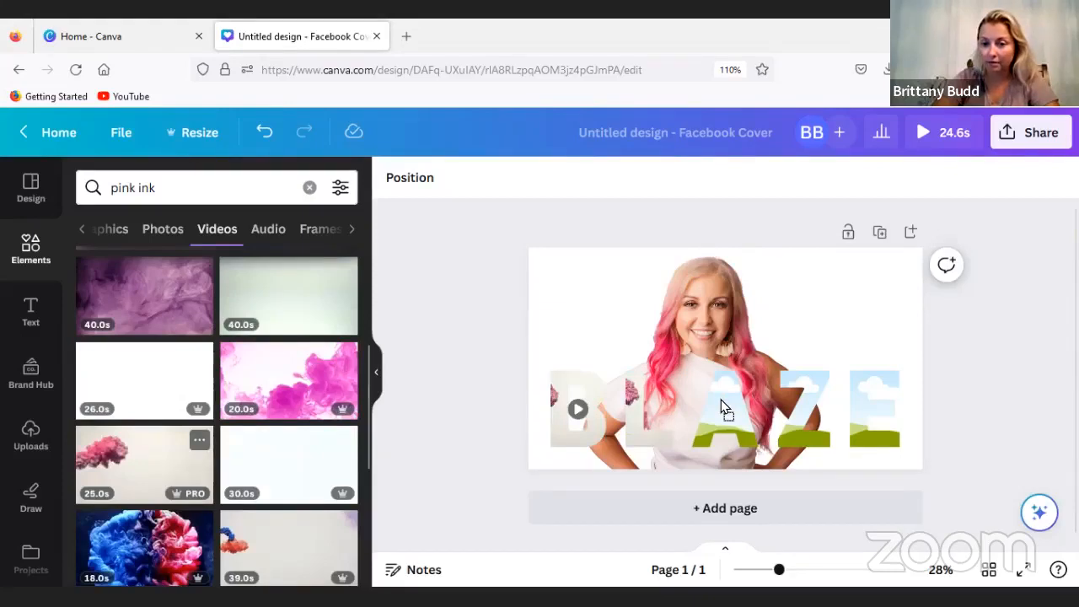
drag(721, 401, 721, 403)
drag(175, 462, 532, 408)
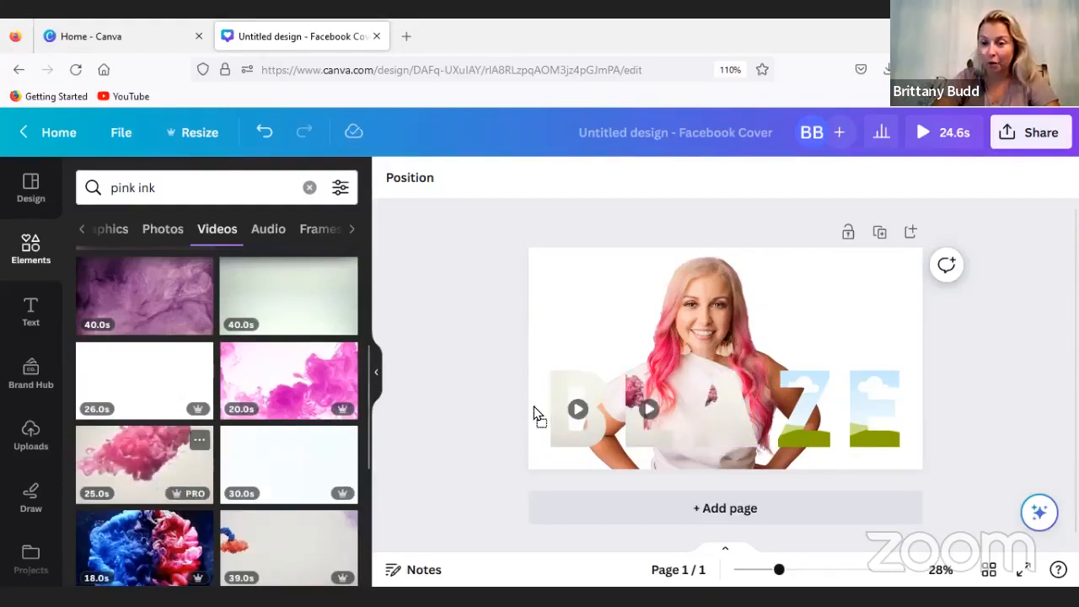
drag(808, 400, 808, 402)
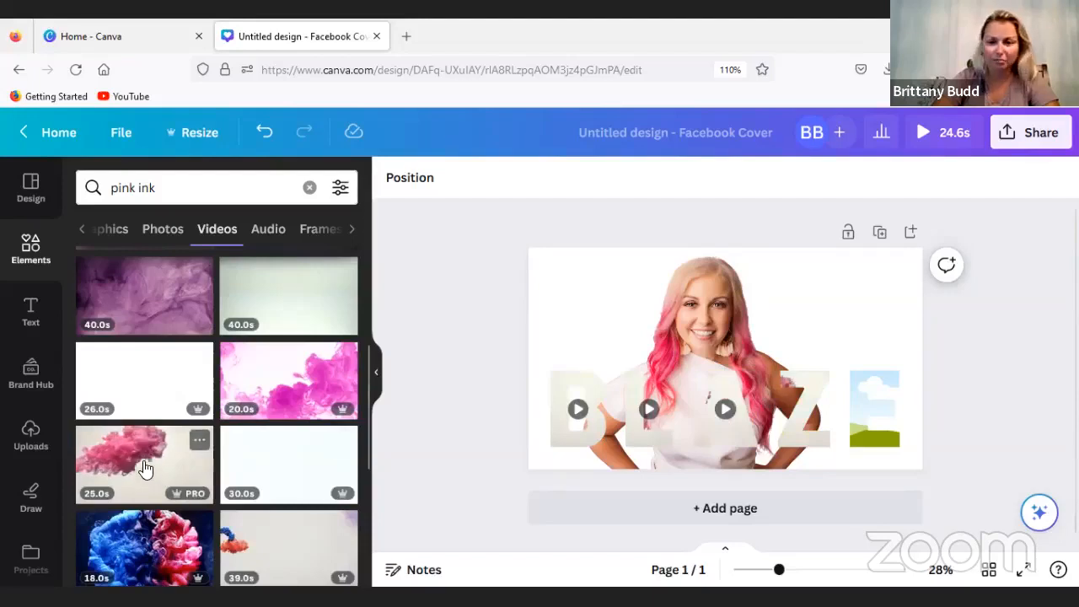
drag(146, 468, 691, 431)
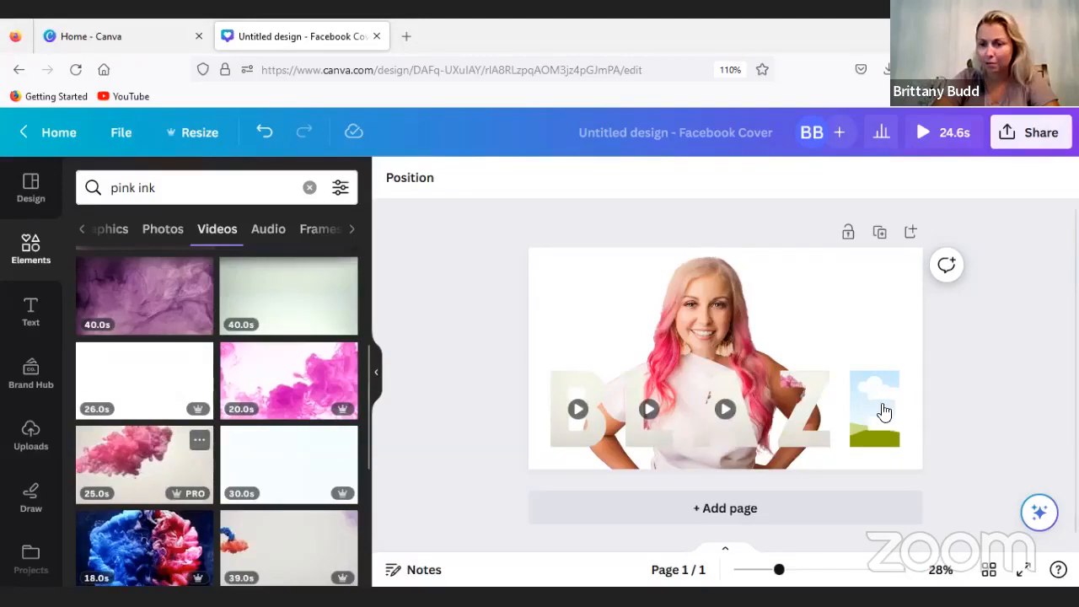
drag(883, 411, 882, 411)
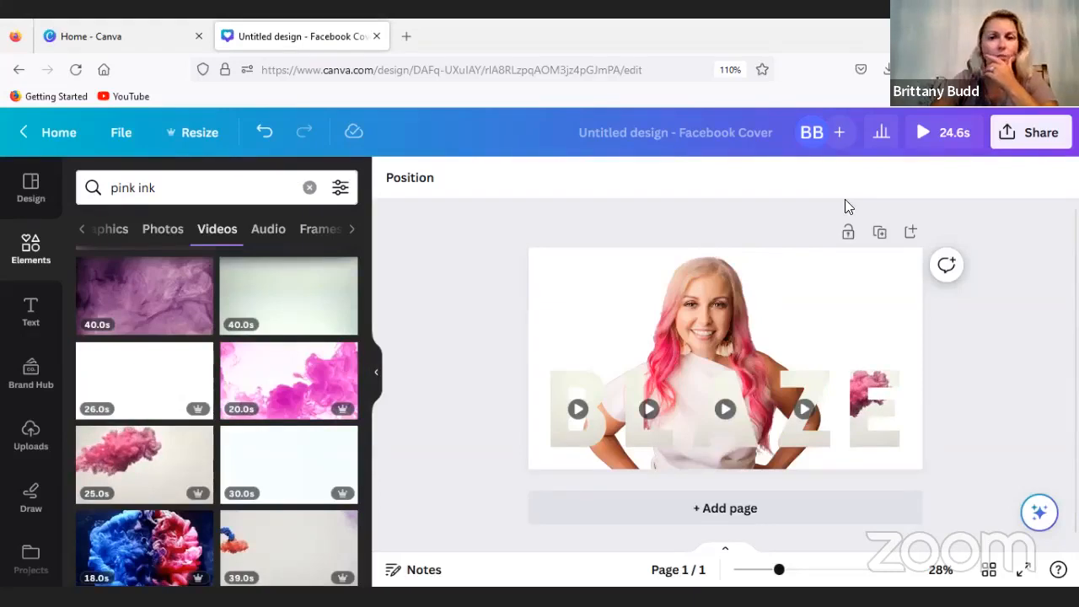
- Play the animated cover in the preview and return to the editor
click(947, 139)
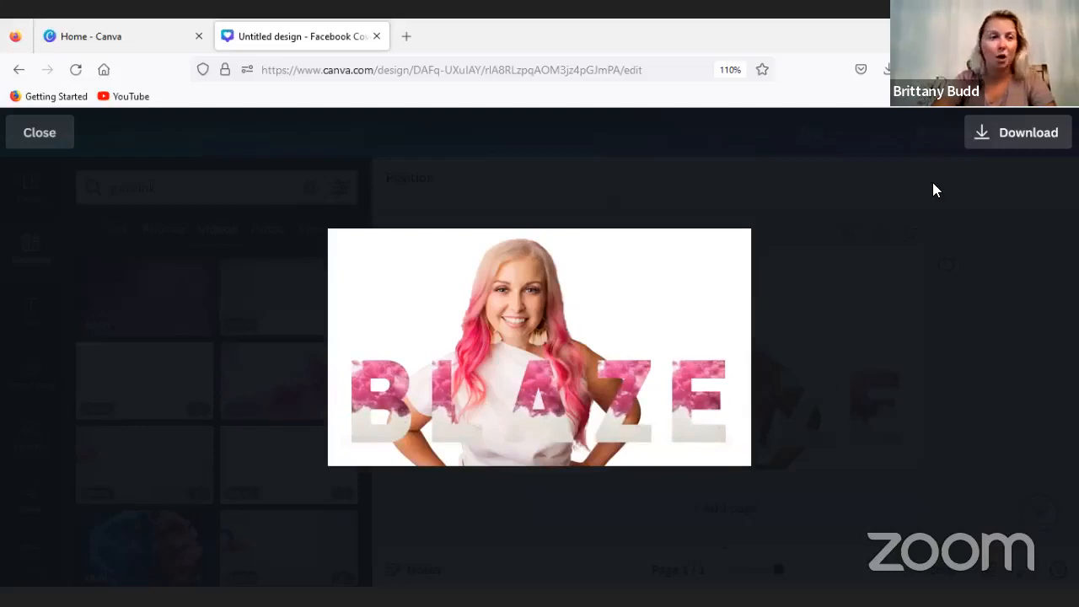
key(Escape)
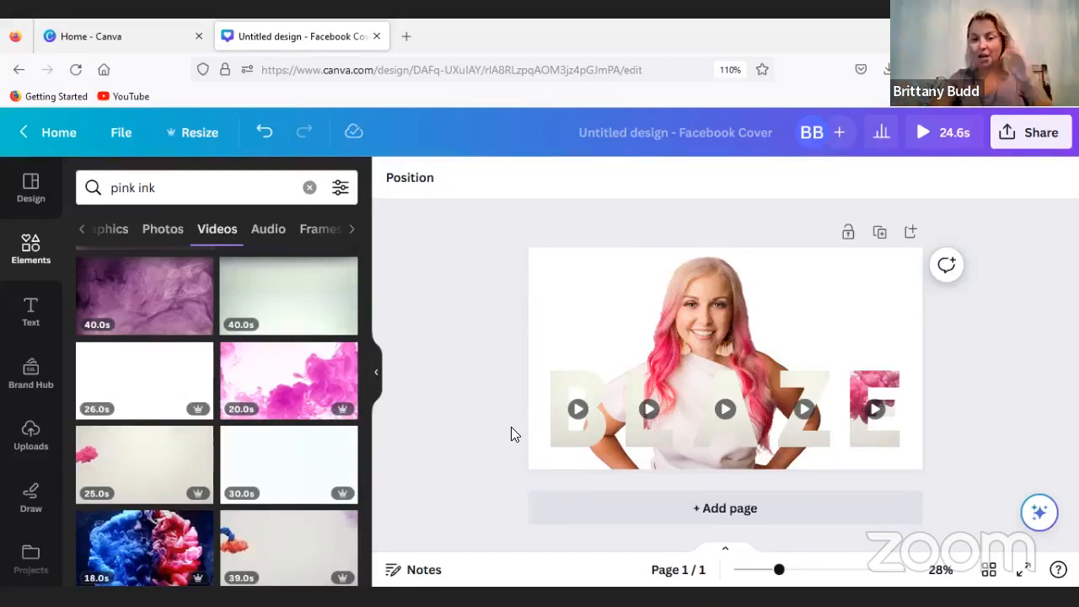
- Enlarge the video inside the B frame to the page width and shift it down so the pink ink overlaps the letter
double_click(563, 411)
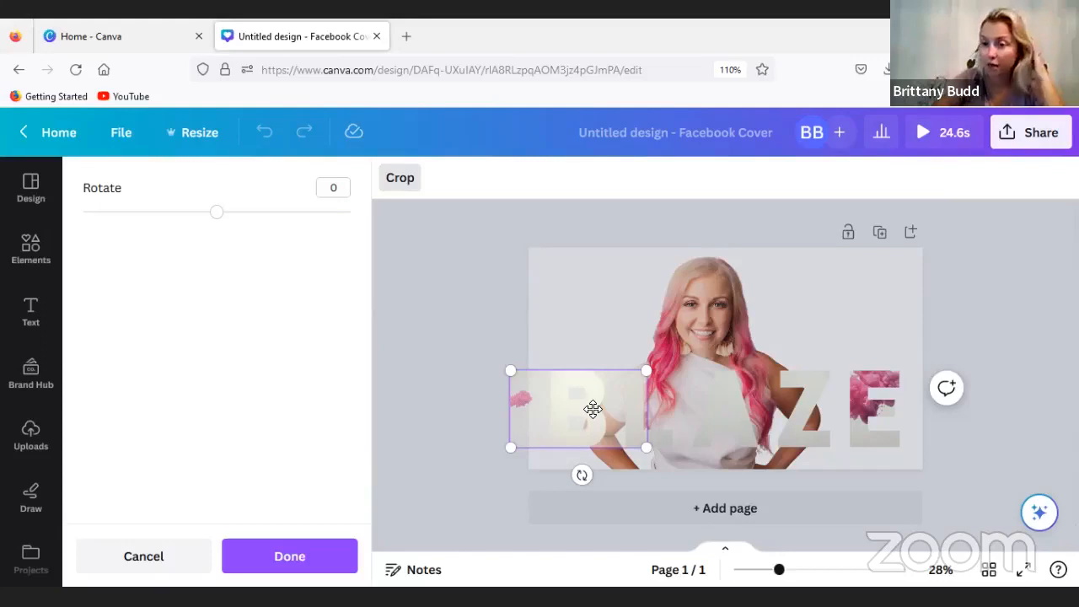
drag(647, 370, 687, 349)
mouse_move(643, 375)
mouse_down()
mouse_move(677, 366)
mouse_move(641, 373)
mouse_up()
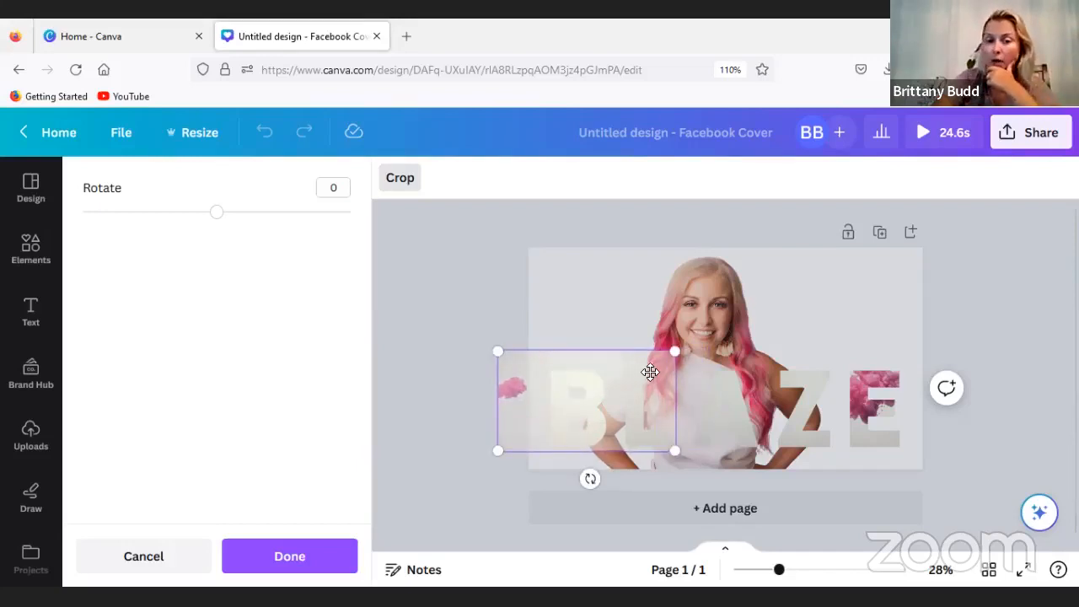
drag(650, 372, 971, 337)
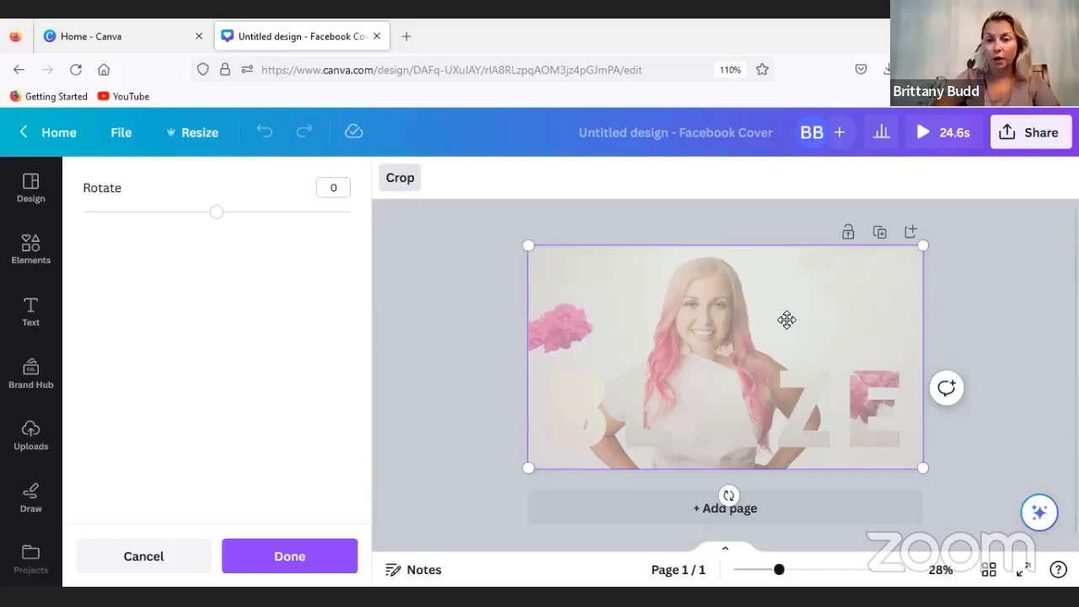
drag(786, 319, 787, 406)
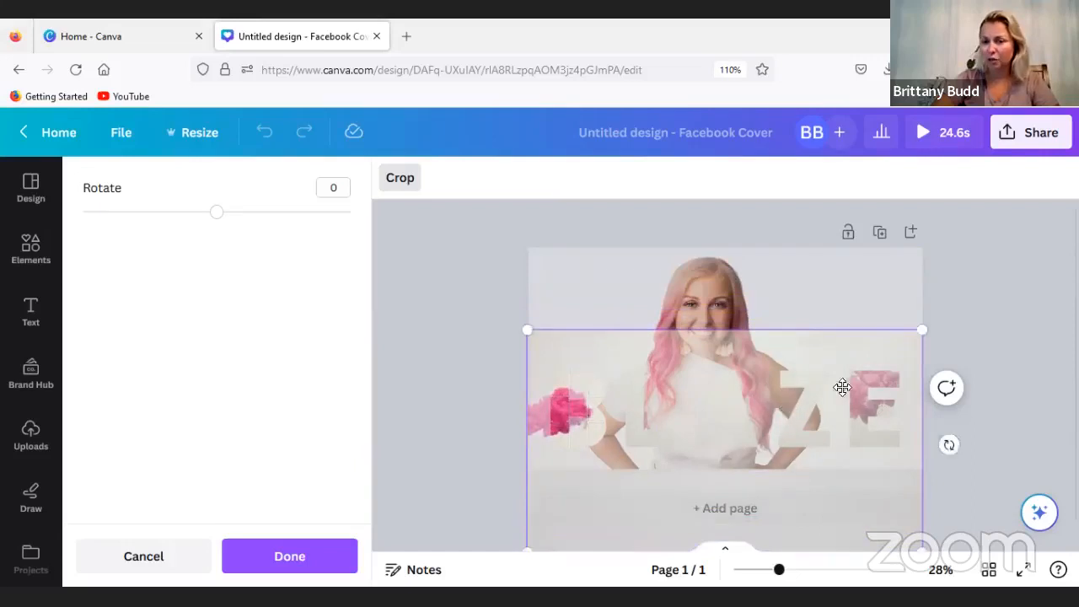
click(990, 353)
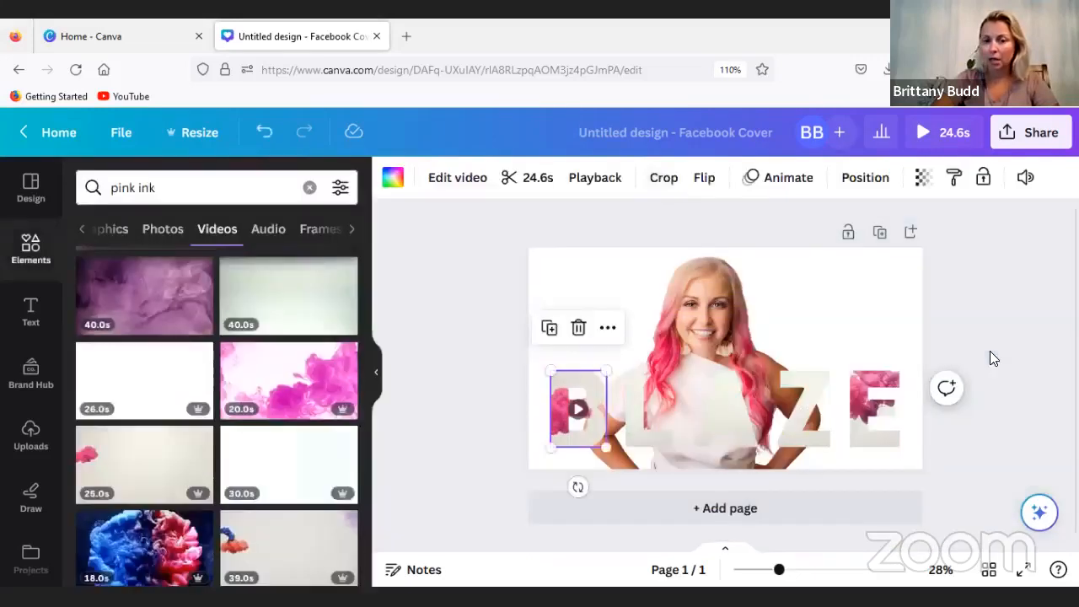
- Remove the background from the ink video in the B frame and look at its crop
click(451, 183)
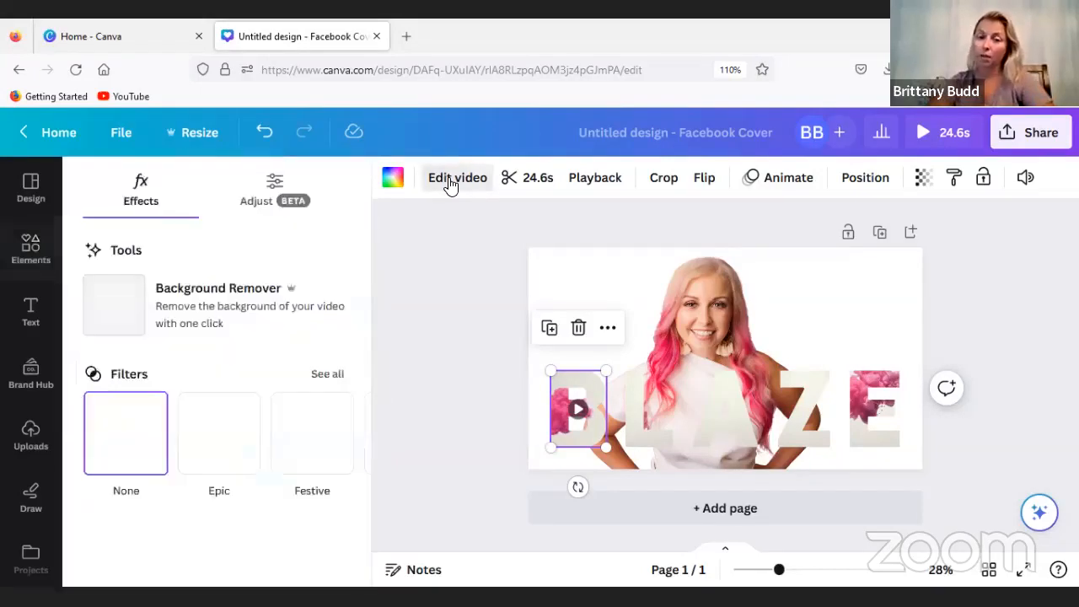
click(135, 314)
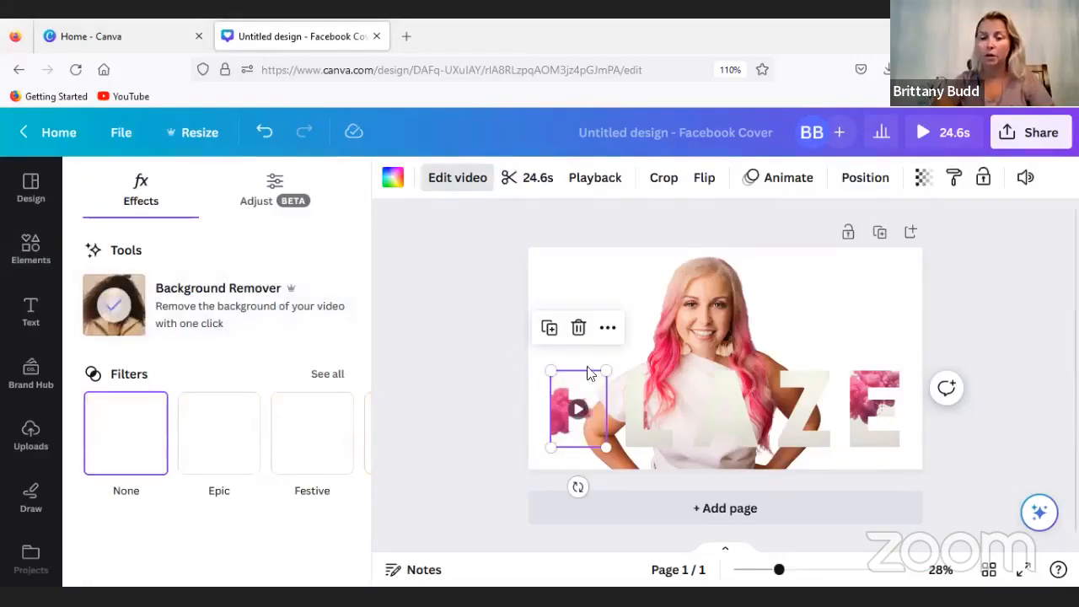
double_click(600, 409)
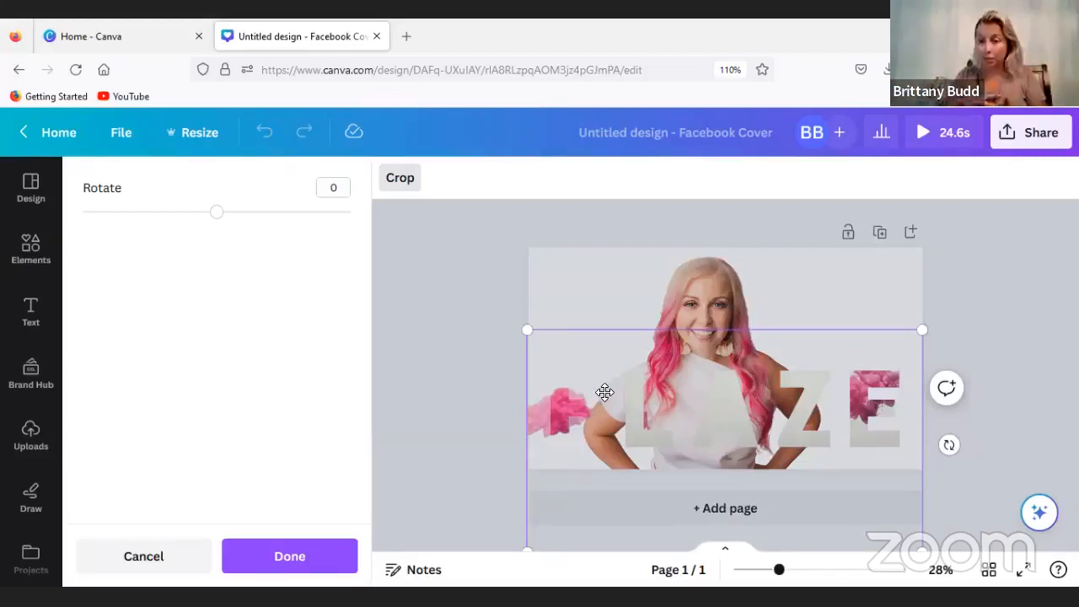
click(446, 385)
- Enlarge the video in the L frame to the page width, lower it to match the B's crop, and remove its background
double_click(644, 430)
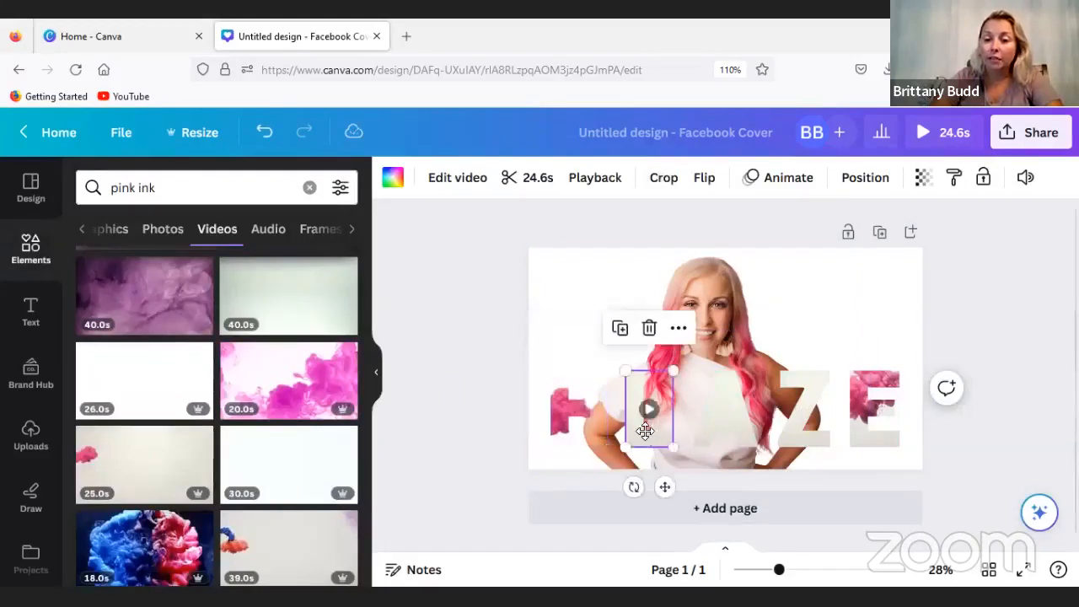
drag(580, 371, 537, 330)
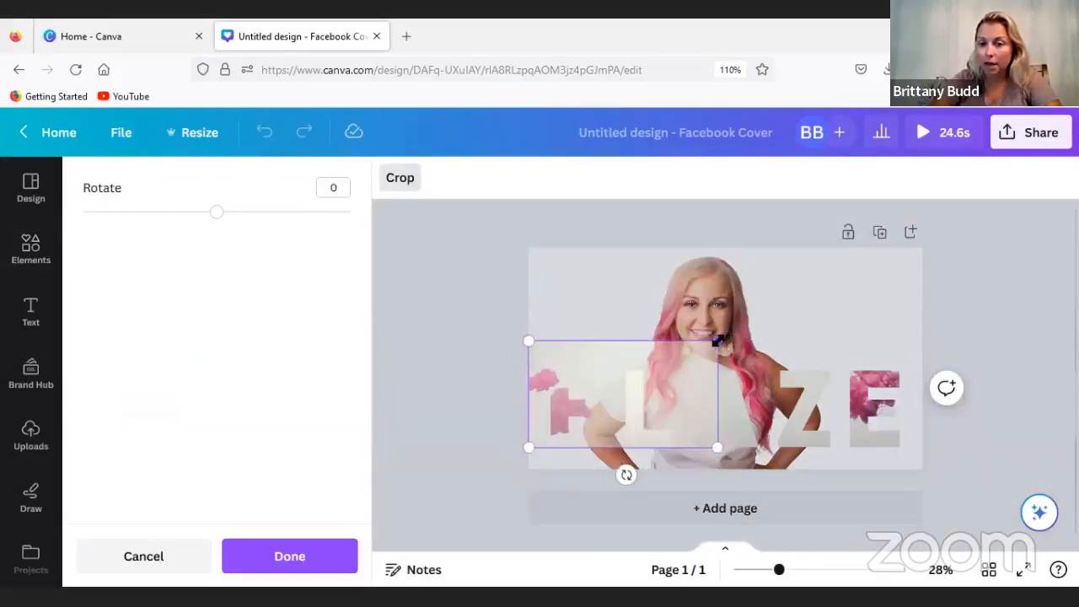
drag(717, 341, 983, 343)
drag(765, 300, 765, 402)
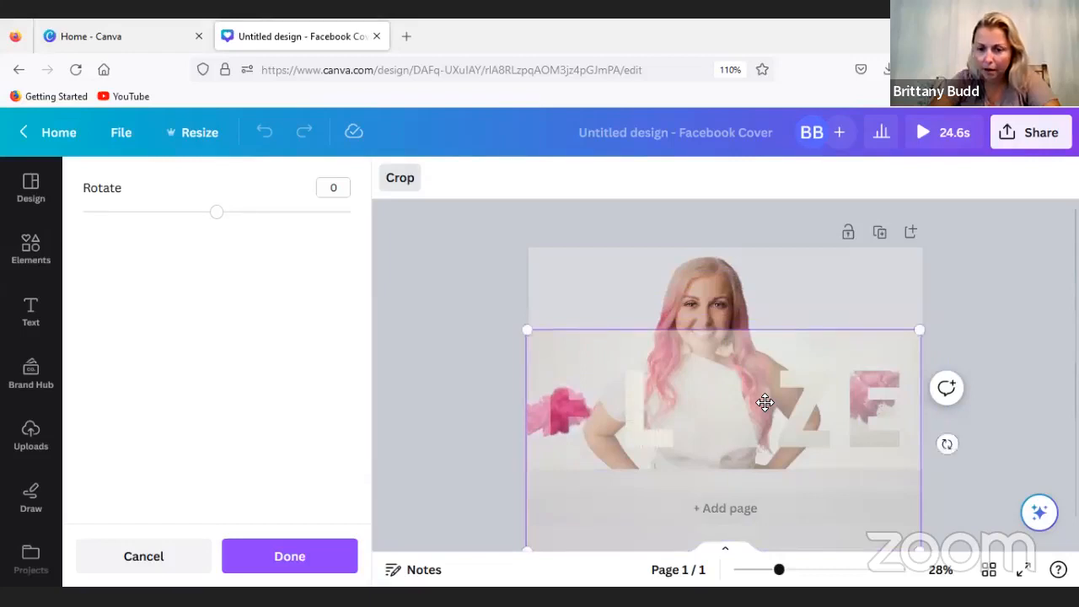
click(420, 359)
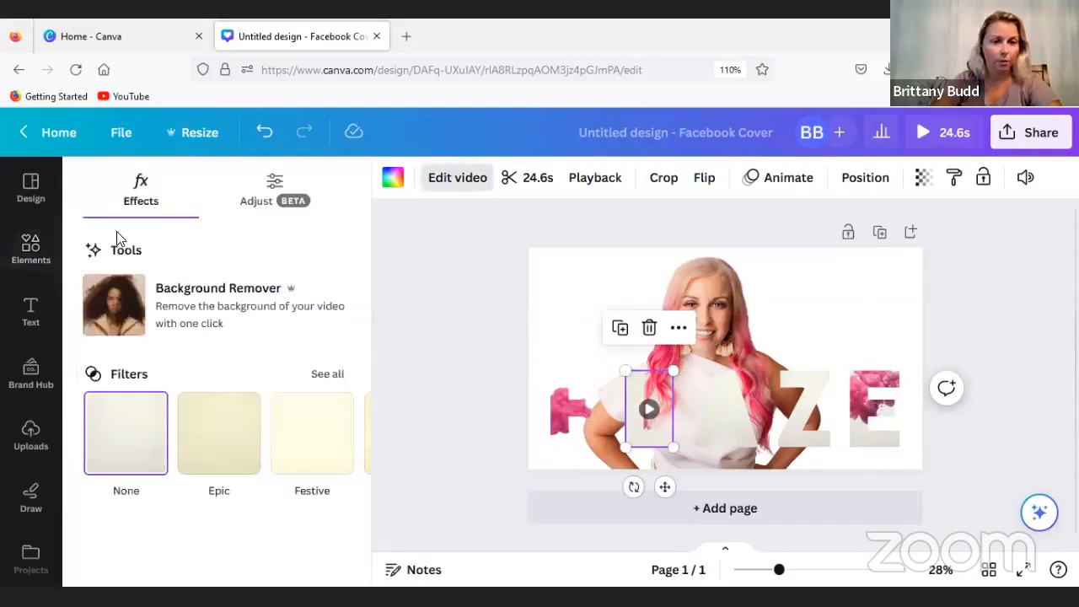
click(112, 316)
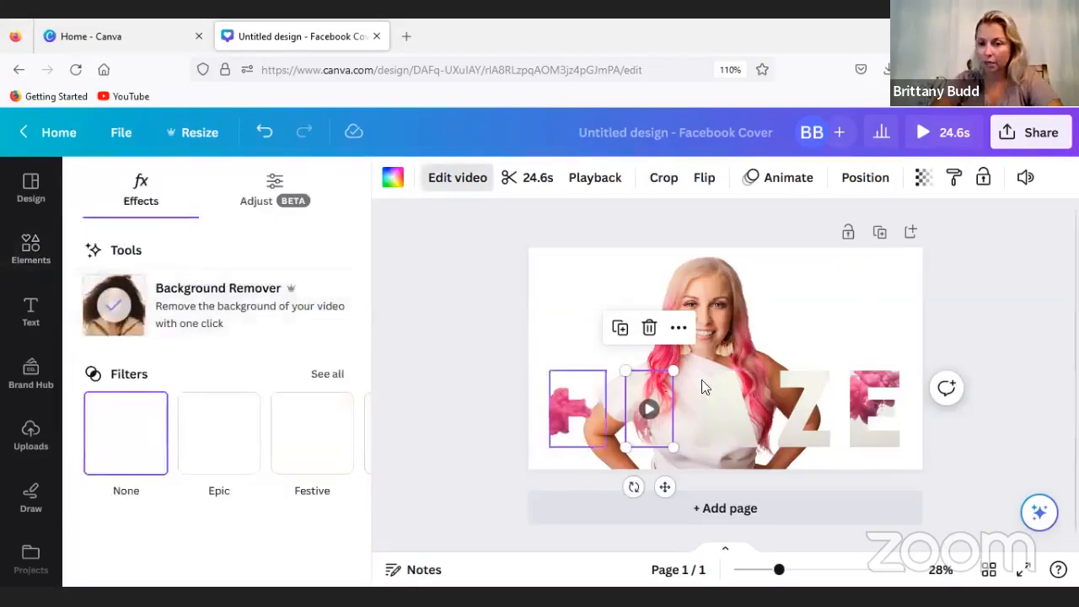
- Scale the A frame's video to the page width, position it over the lower part of the cover, and remove its background
double_click(727, 396)
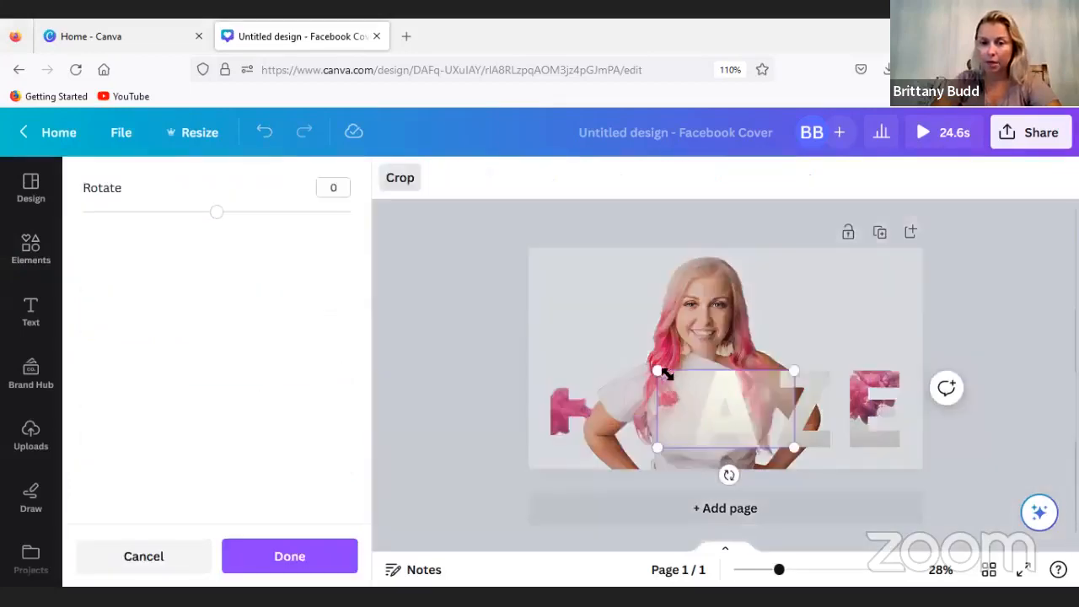
drag(660, 372, 527, 315)
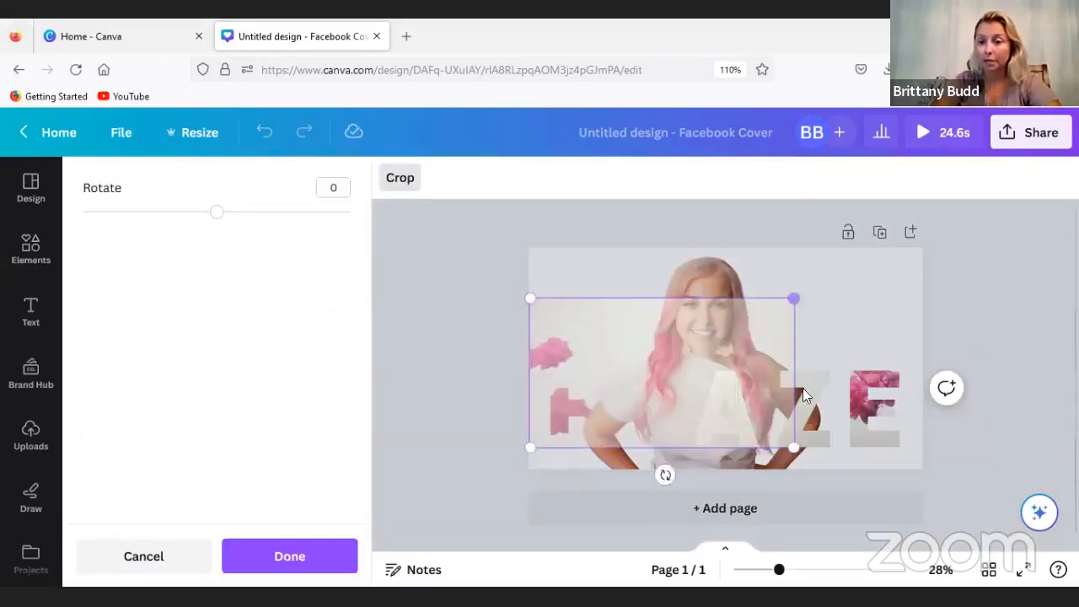
drag(796, 445, 956, 465)
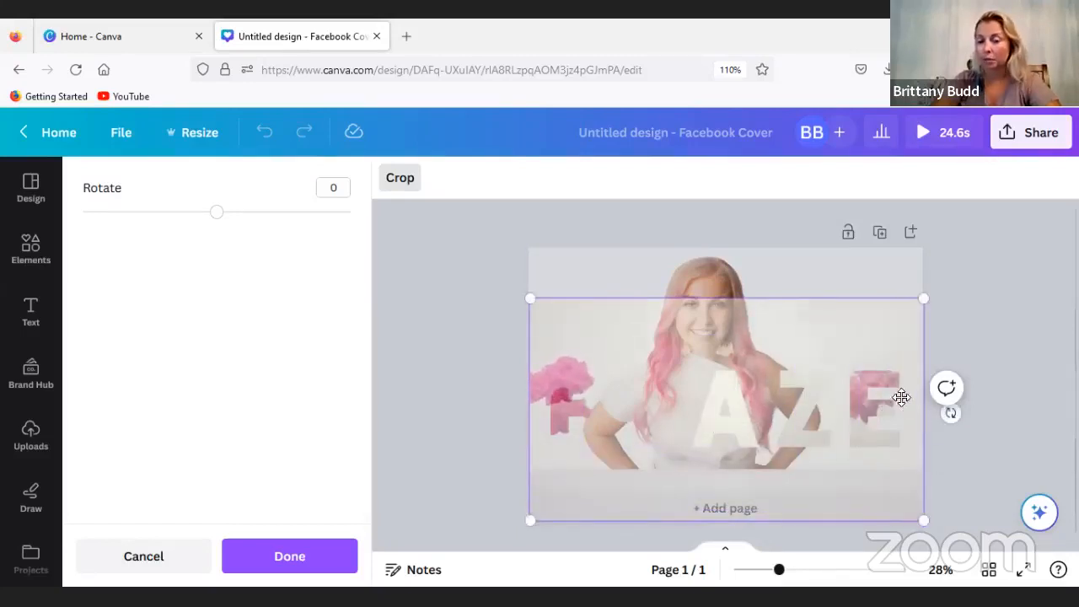
drag(817, 338, 805, 357)
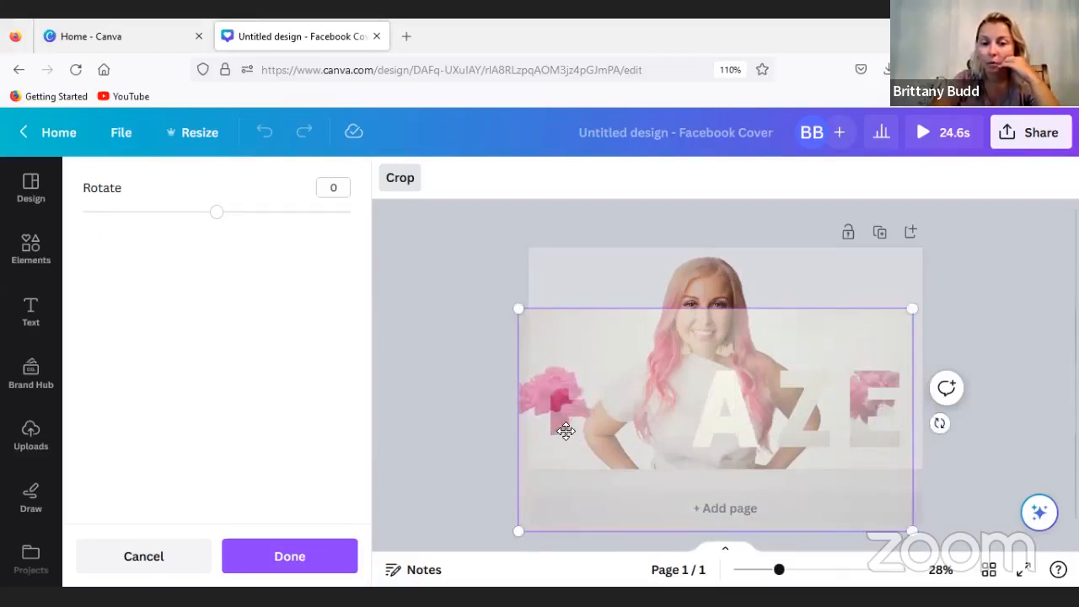
drag(685, 345, 693, 367)
click(483, 376)
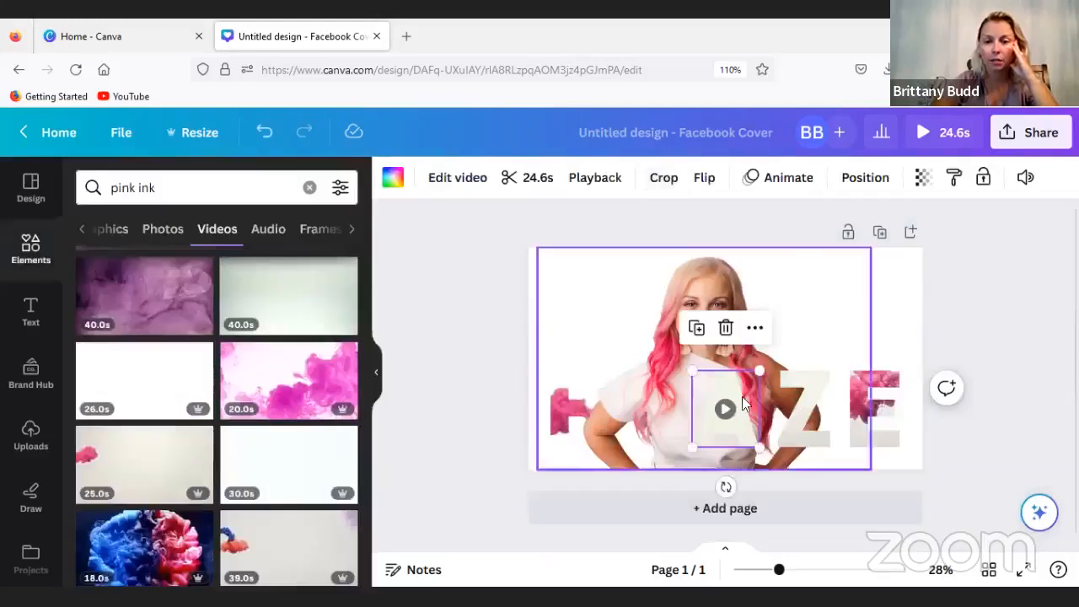
click(423, 179)
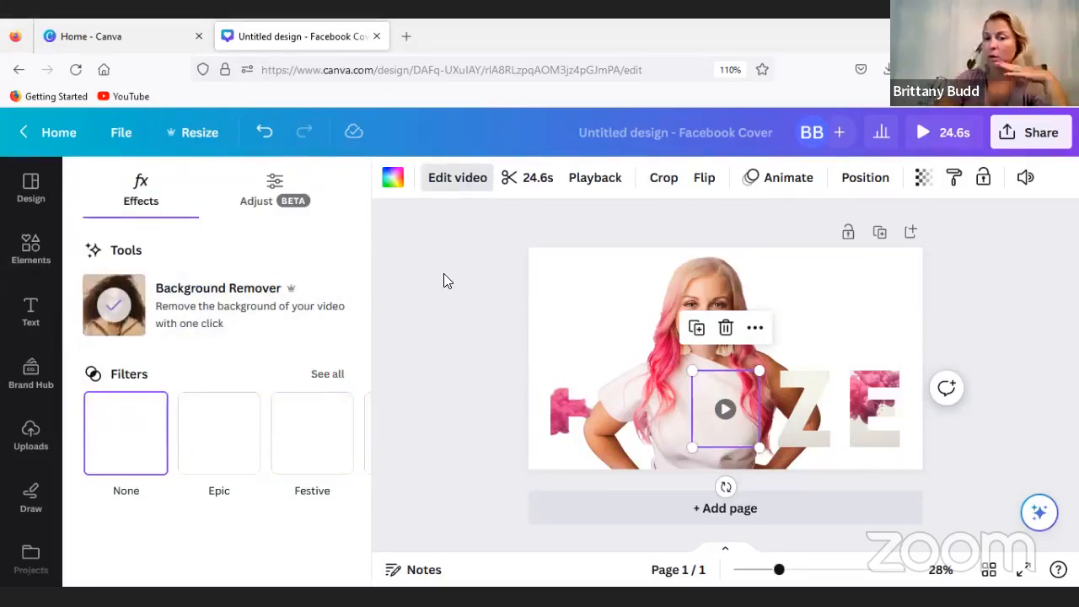
- Stretch the Z frame's video across the page width, move it down over the lettering, and remove its background
click(803, 416)
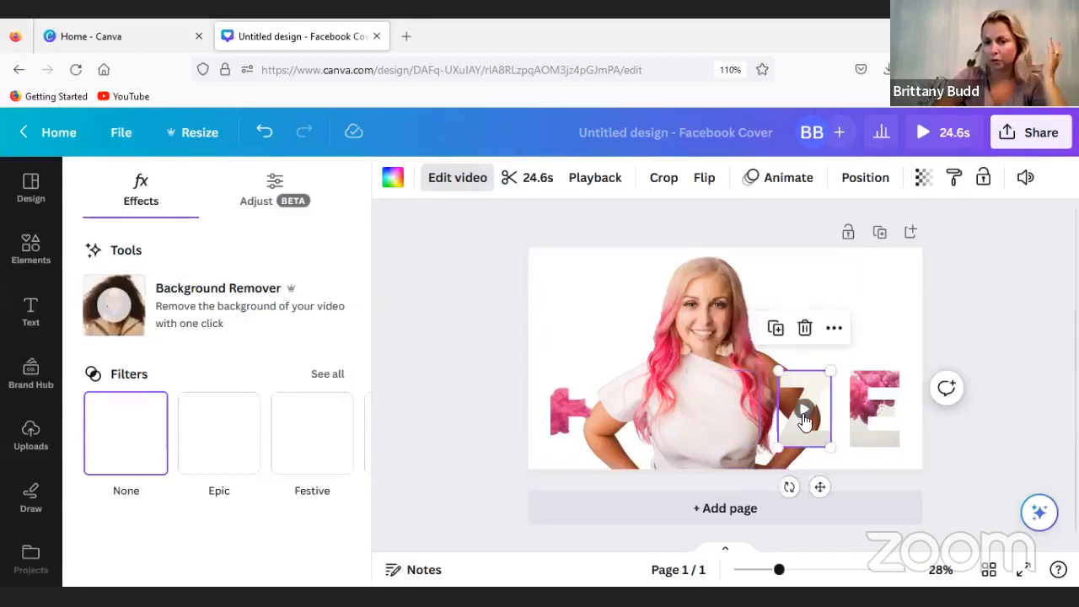
double_click(792, 430)
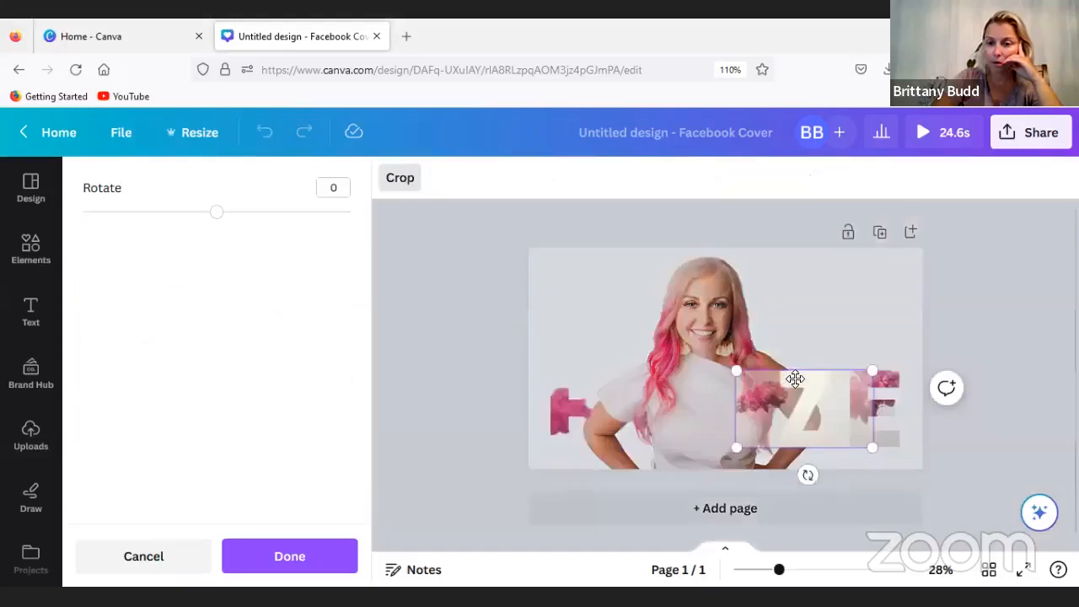
drag(736, 371, 497, 318)
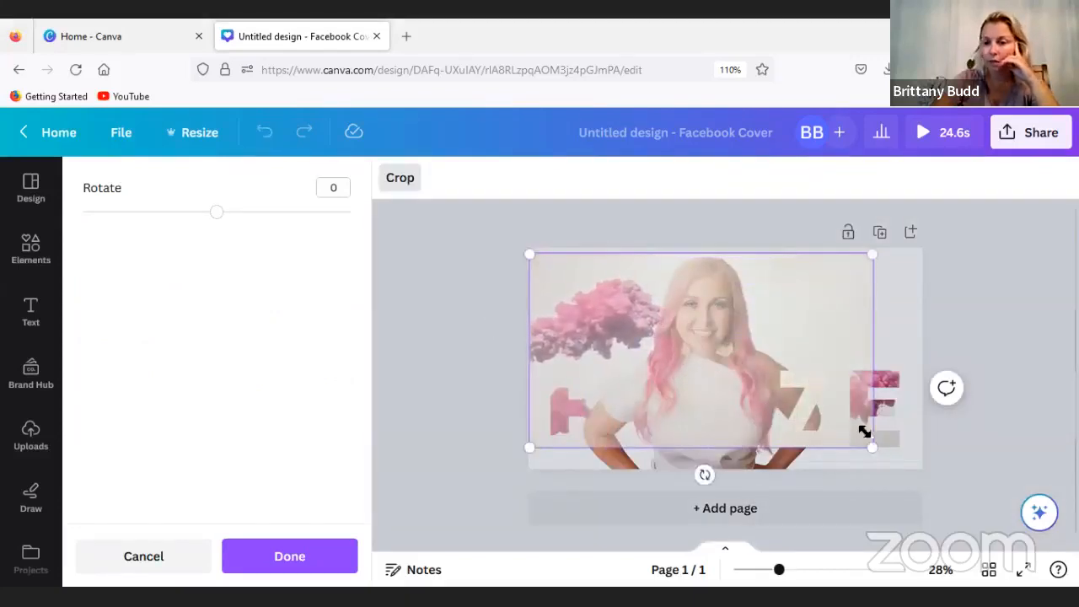
drag(870, 447, 922, 476)
drag(779, 321, 774, 389)
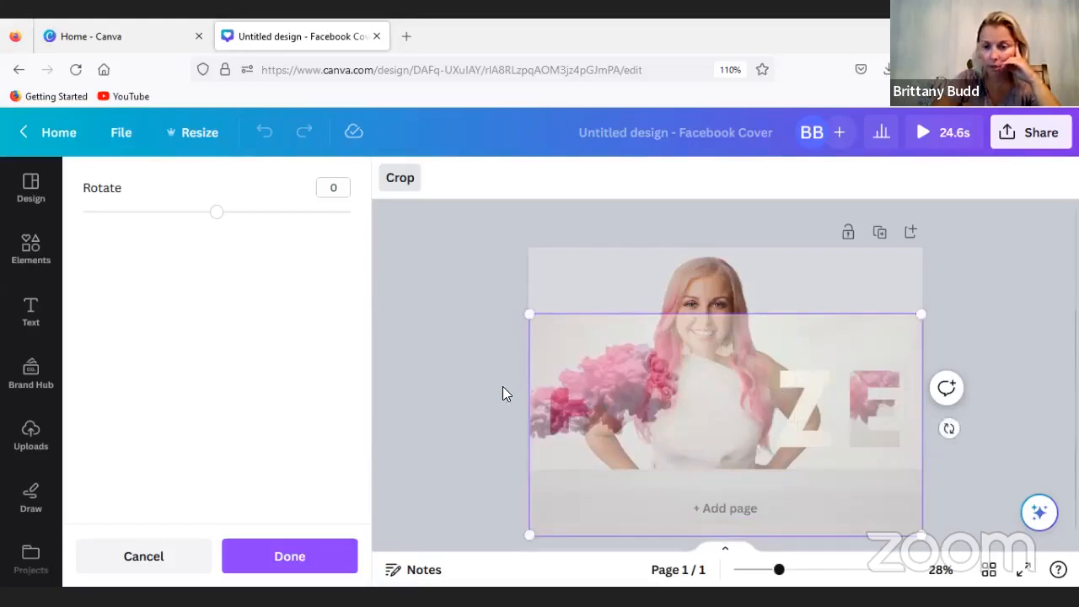
click(502, 386)
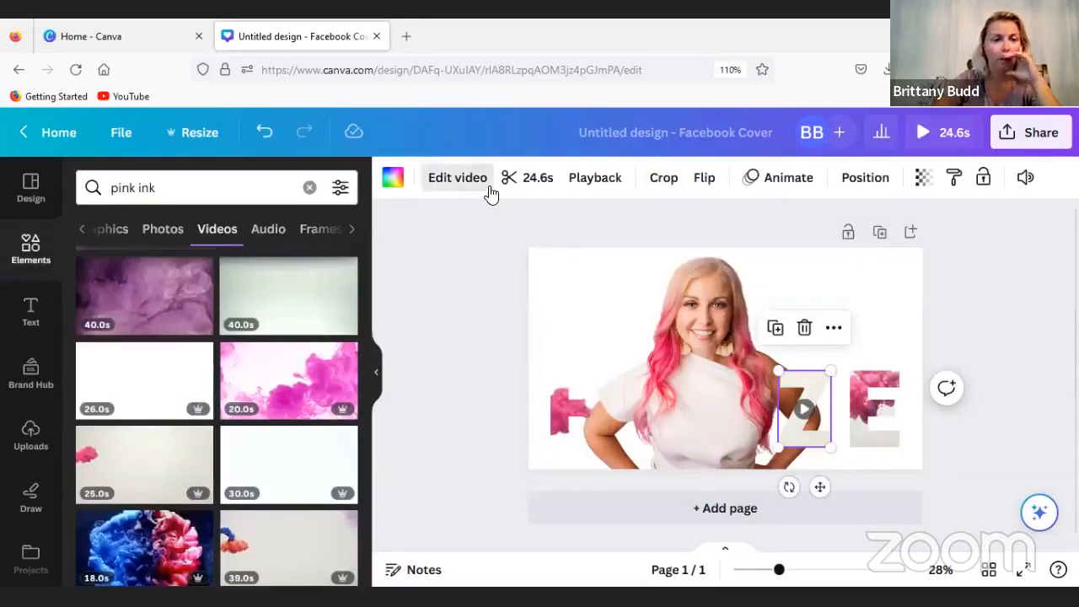
click(458, 185)
click(132, 303)
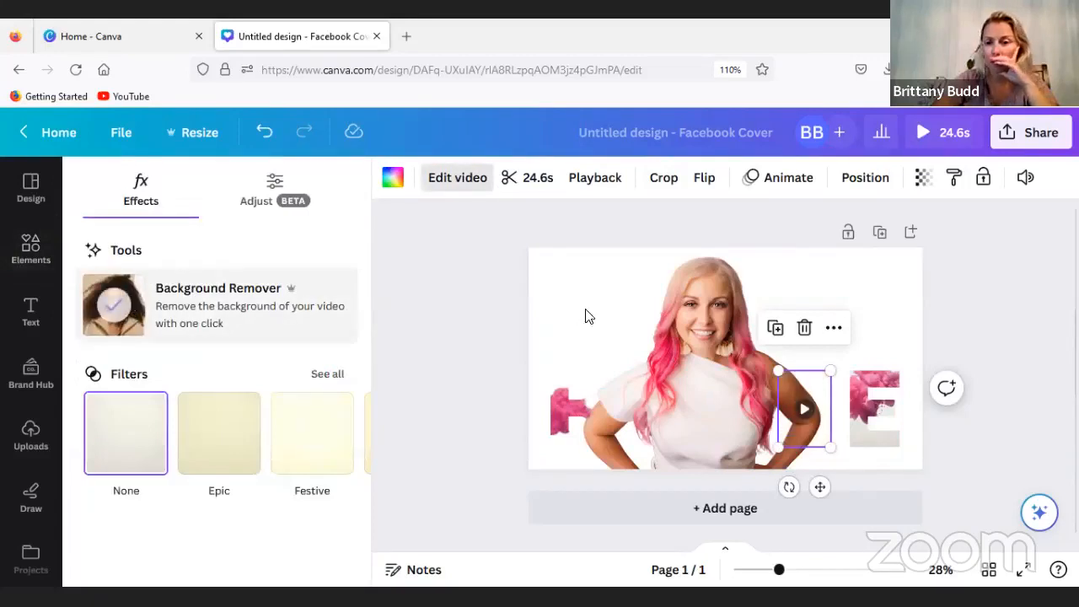
double_click(866, 378)
drag(848, 367, 771, 358)
click(264, 131)
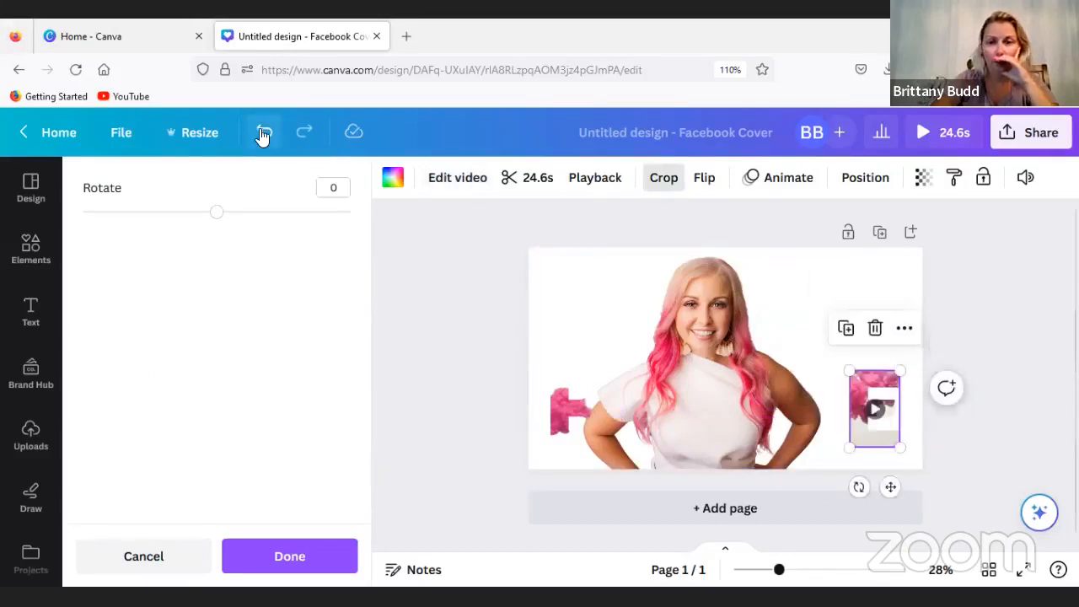
- Enlarge the video inside the E frame to the page width and shift it down in line with the other letters
double_click(882, 387)
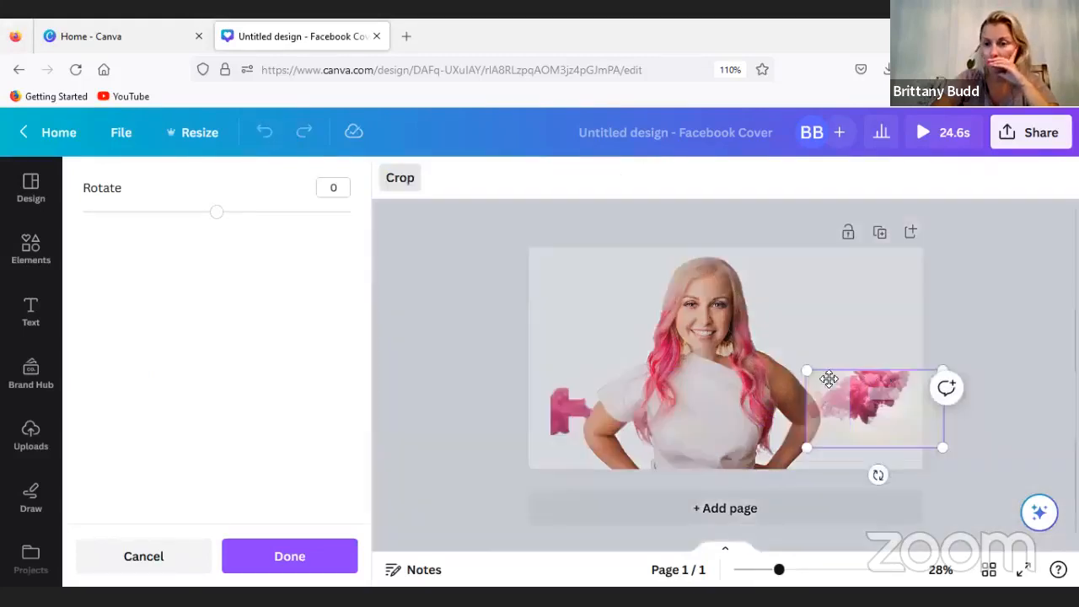
drag(812, 383, 787, 378)
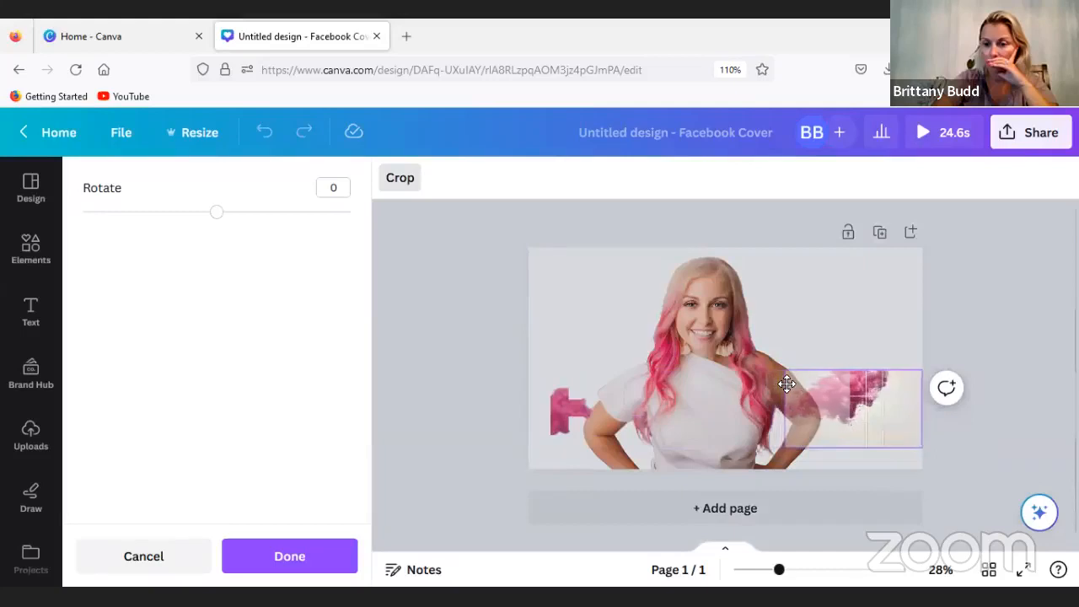
drag(718, 350, 492, 311)
drag(676, 284, 672, 368)
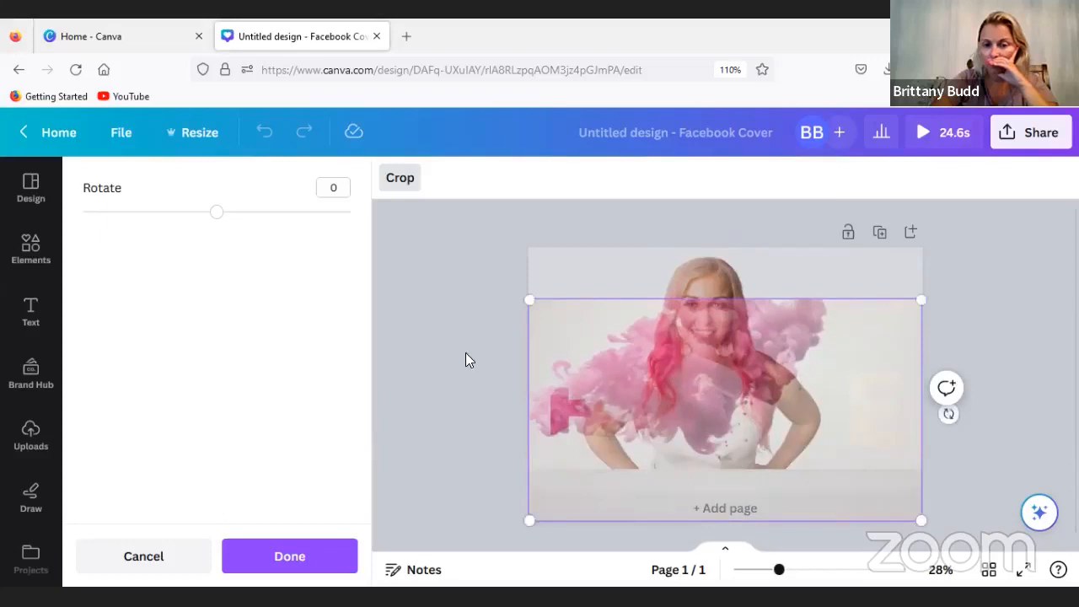
click(413, 256)
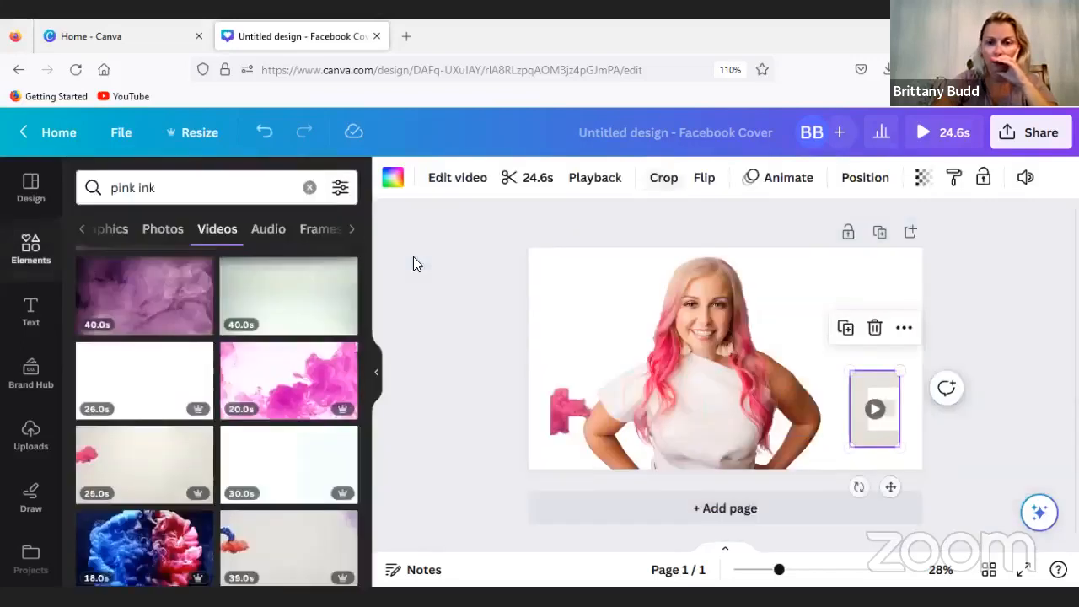
double_click(878, 376)
key(Escape)
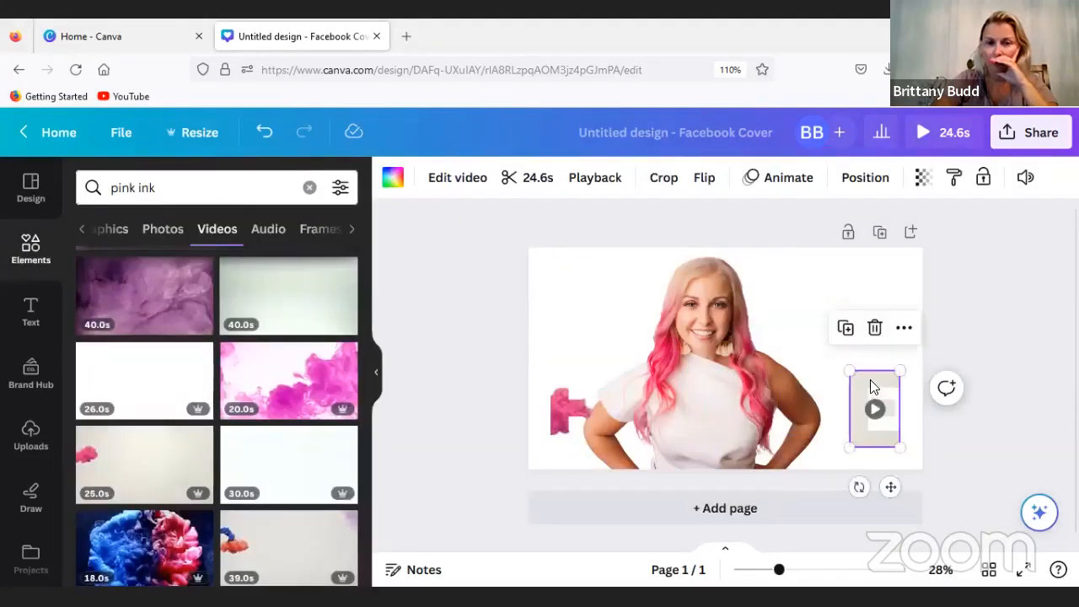
click(460, 179)
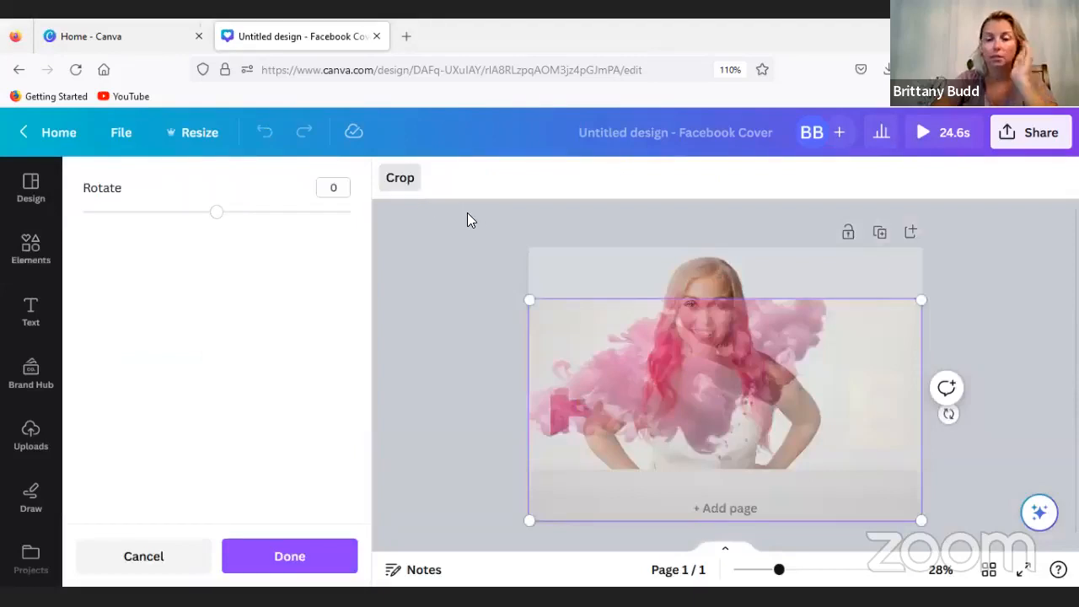
click(339, 544)
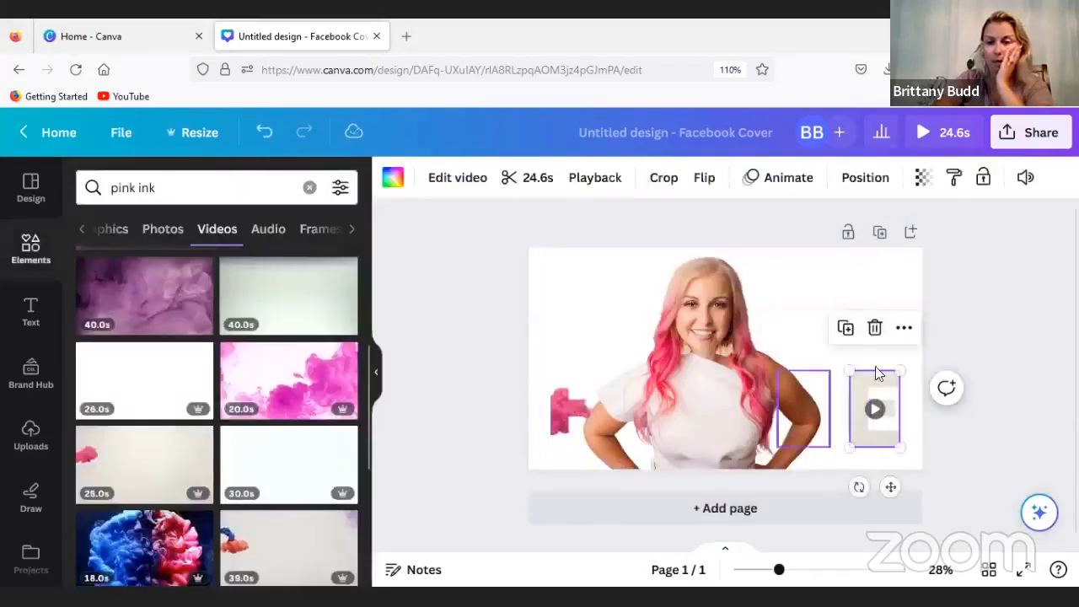
double_click(877, 397)
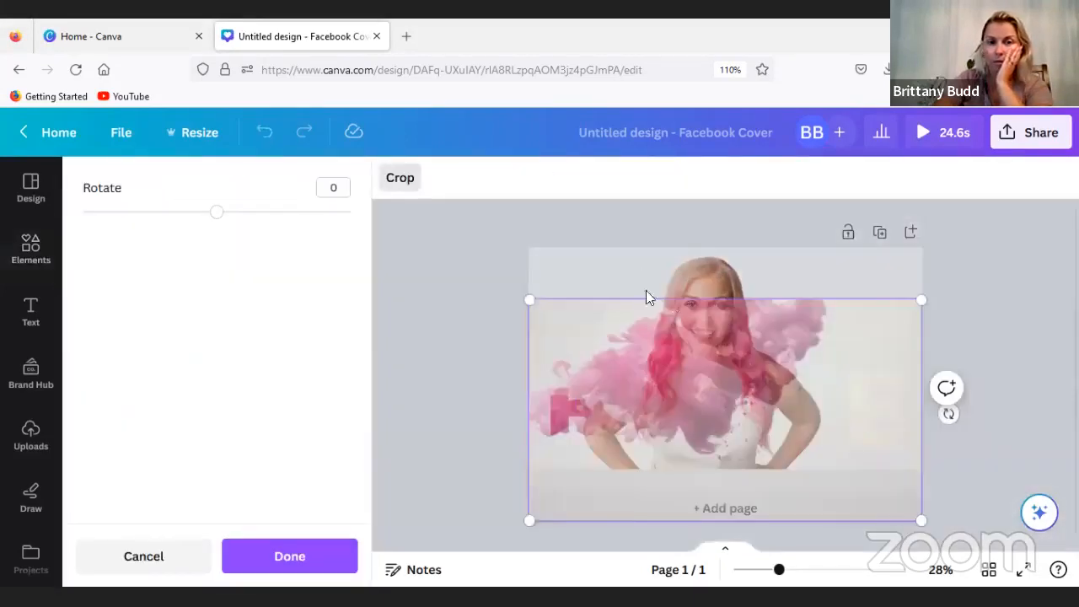
click(317, 544)
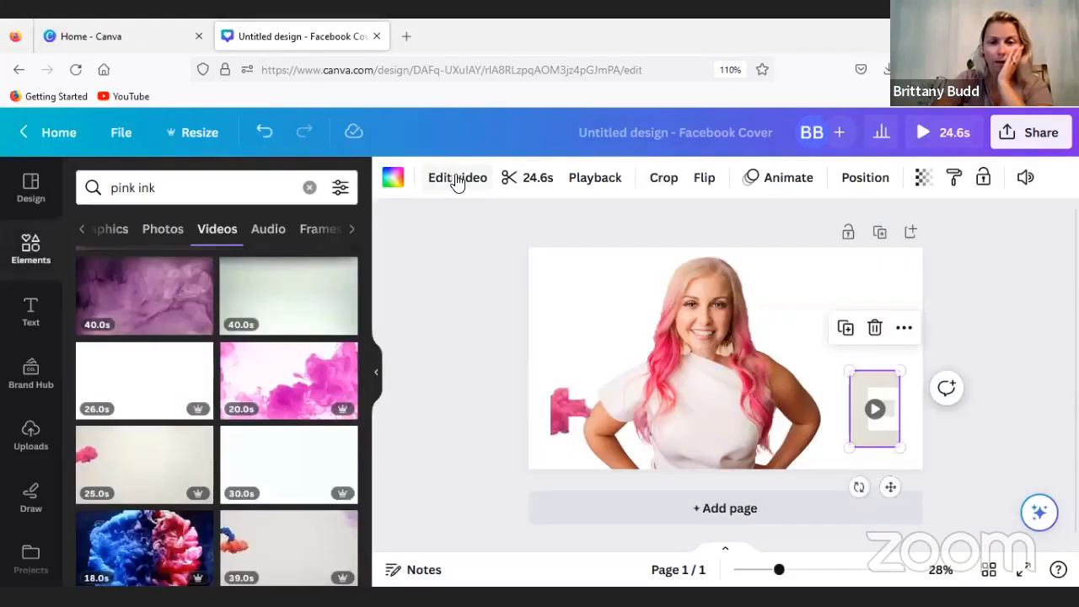
- Remove the background from the E frame's video and preview the full animated cover
click(455, 175)
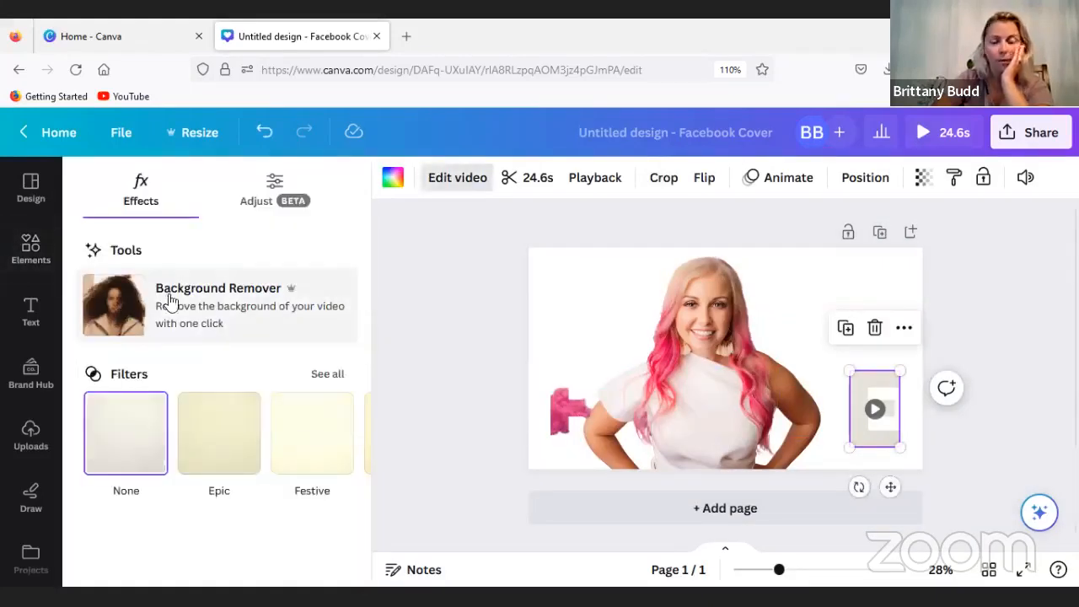
click(228, 295)
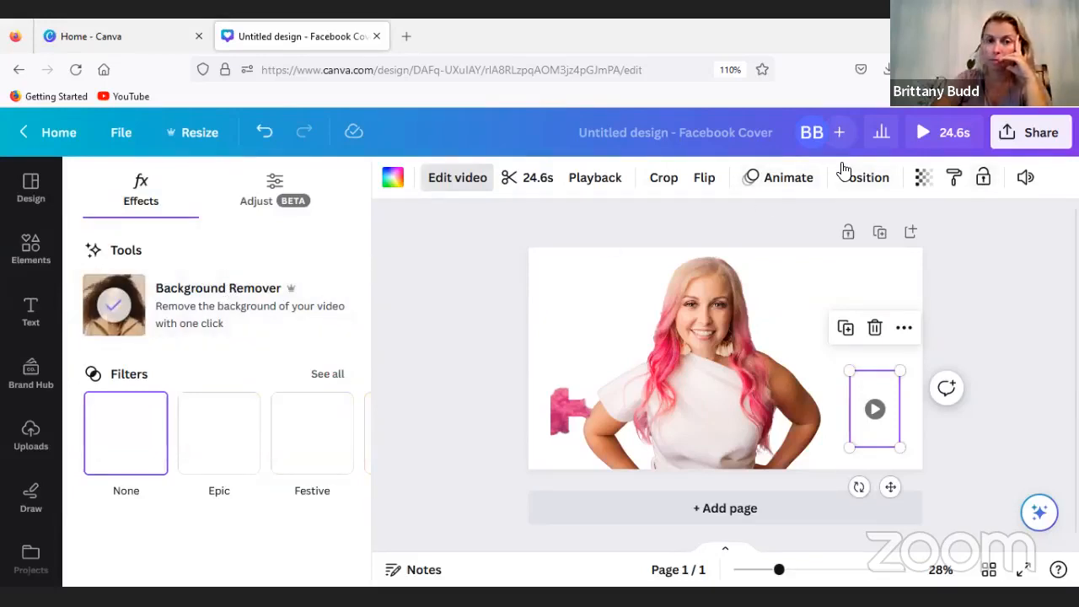
click(944, 133)
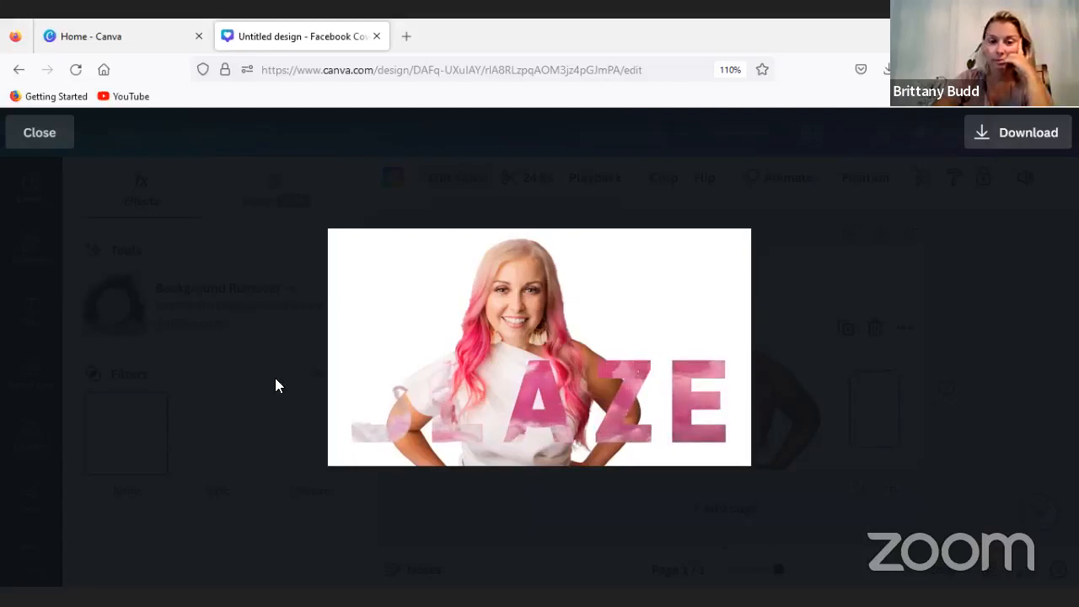
click(19, 133)
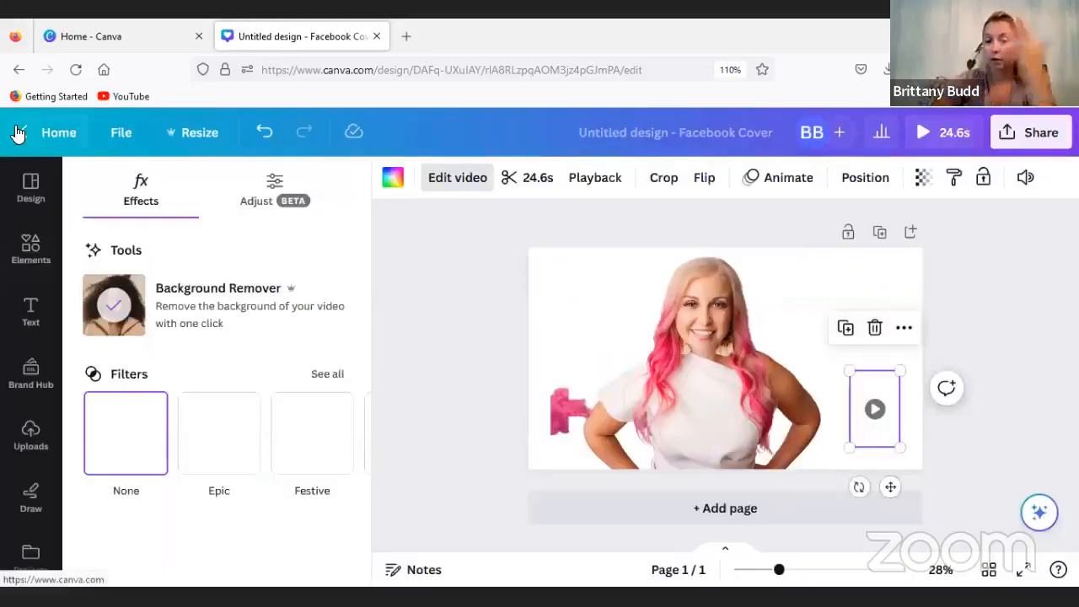
- Change the cover's page background to the teal brand colour
click(531, 267)
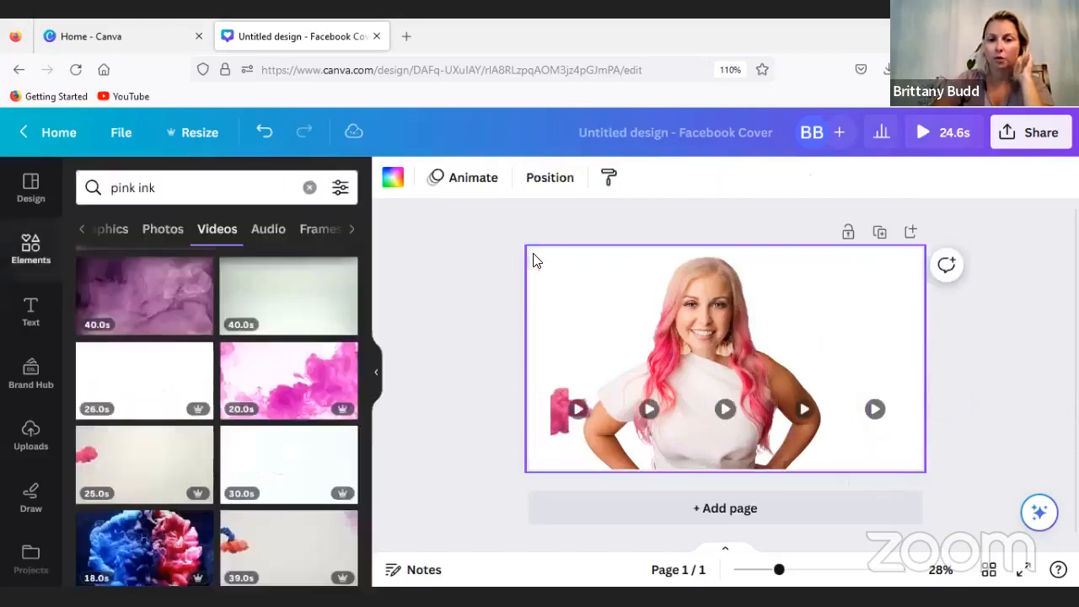
click(386, 181)
click(334, 462)
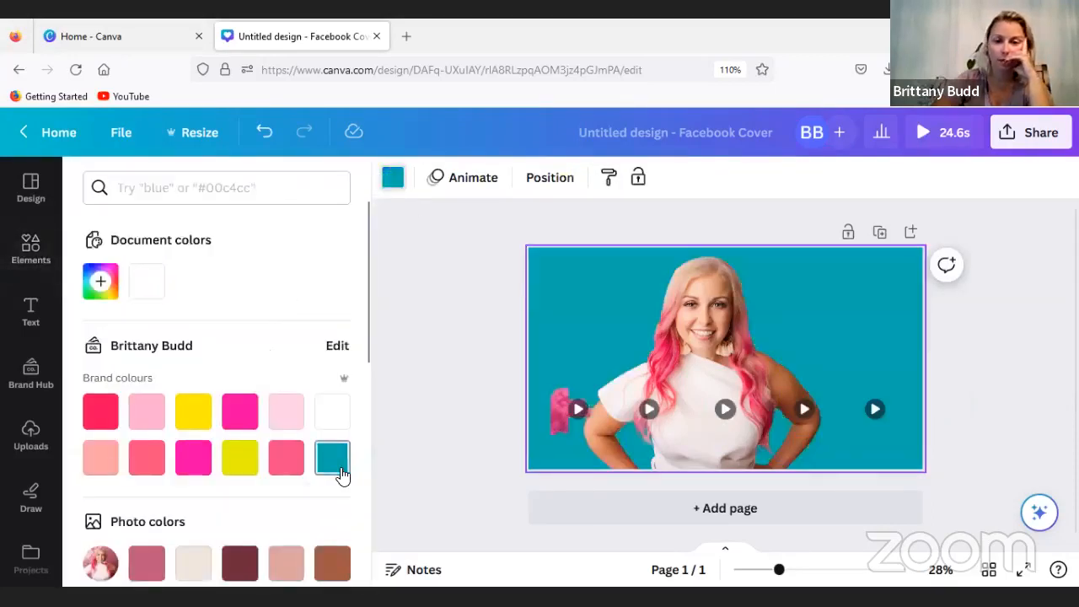
- Preview the animated cover on its teal background and replay it from the beginning
click(944, 135)
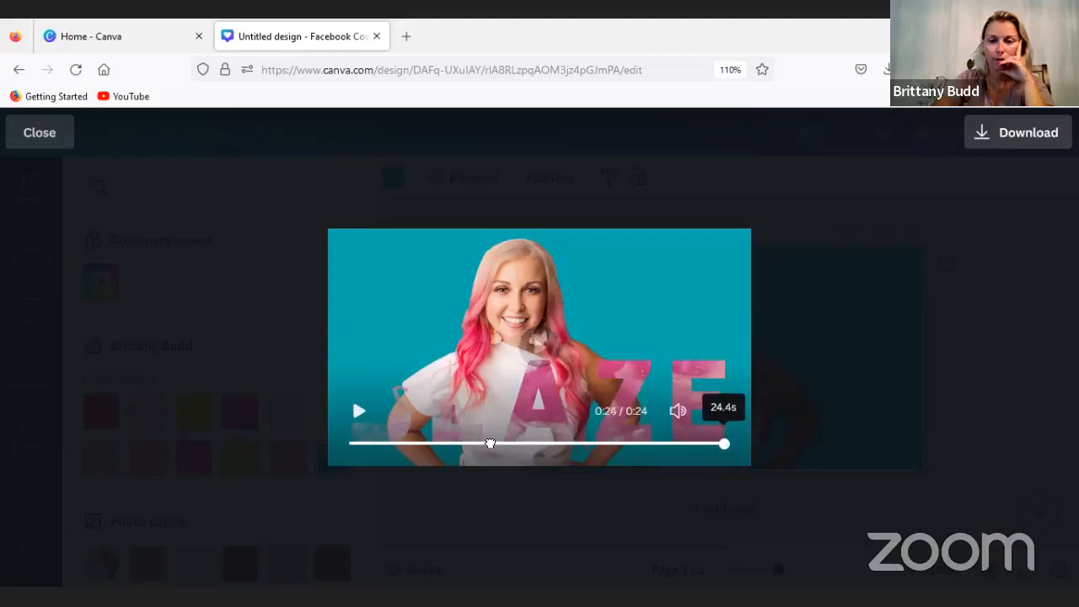
drag(727, 451, 314, 453)
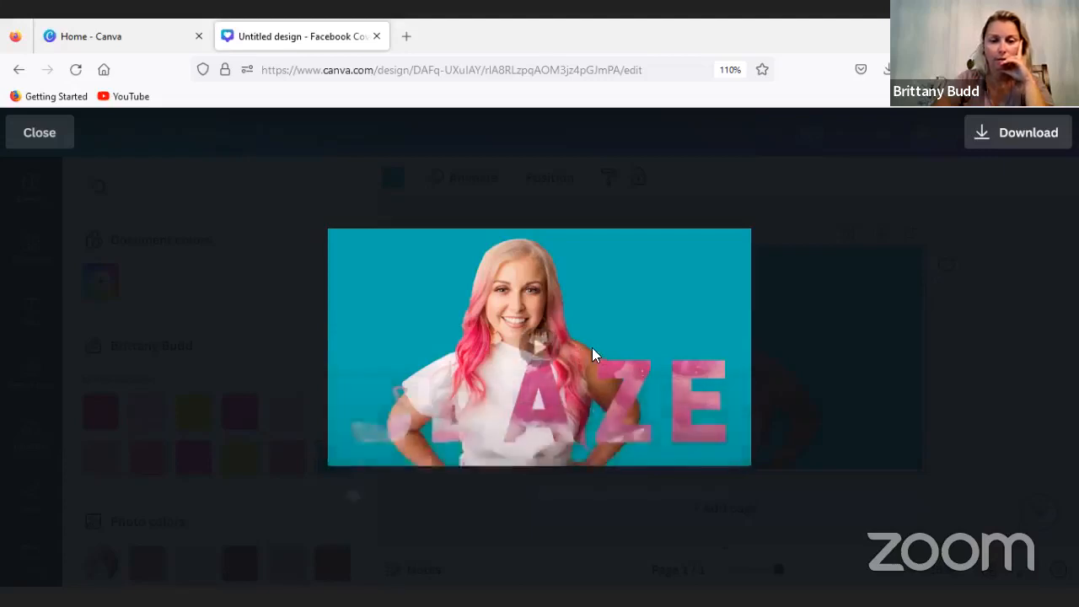
click(544, 350)
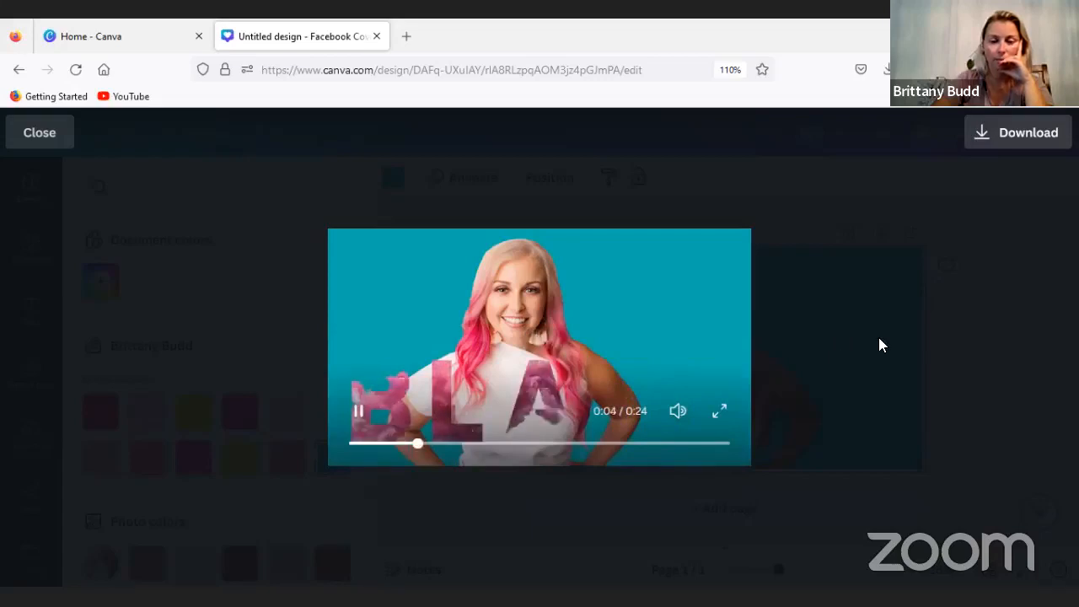
- Download the cover as an MP4 video at the original 1,640 × 924 px quality
click(1026, 140)
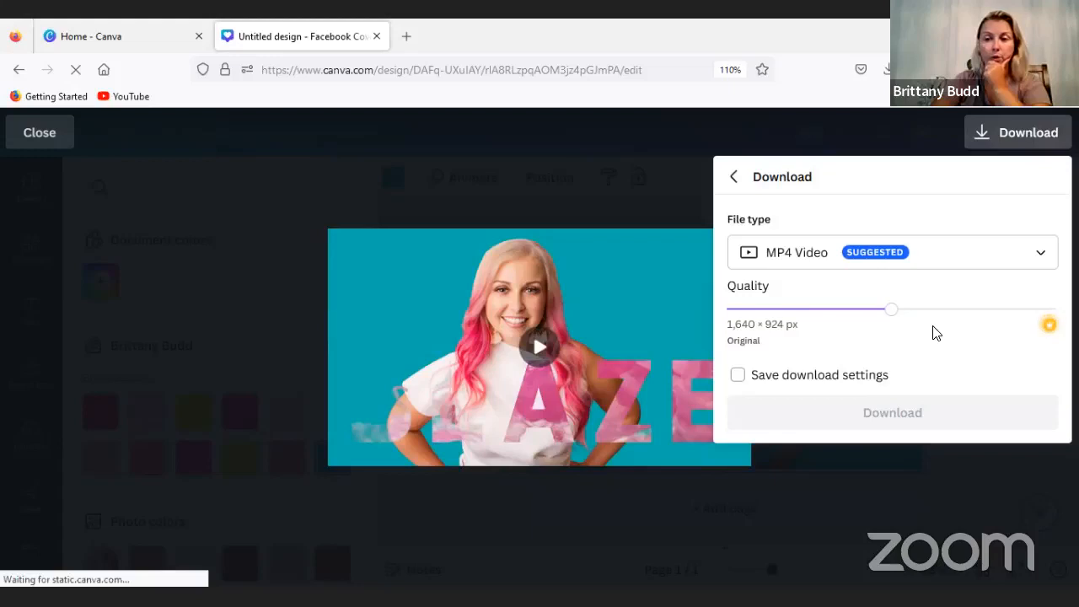
click(895, 421)
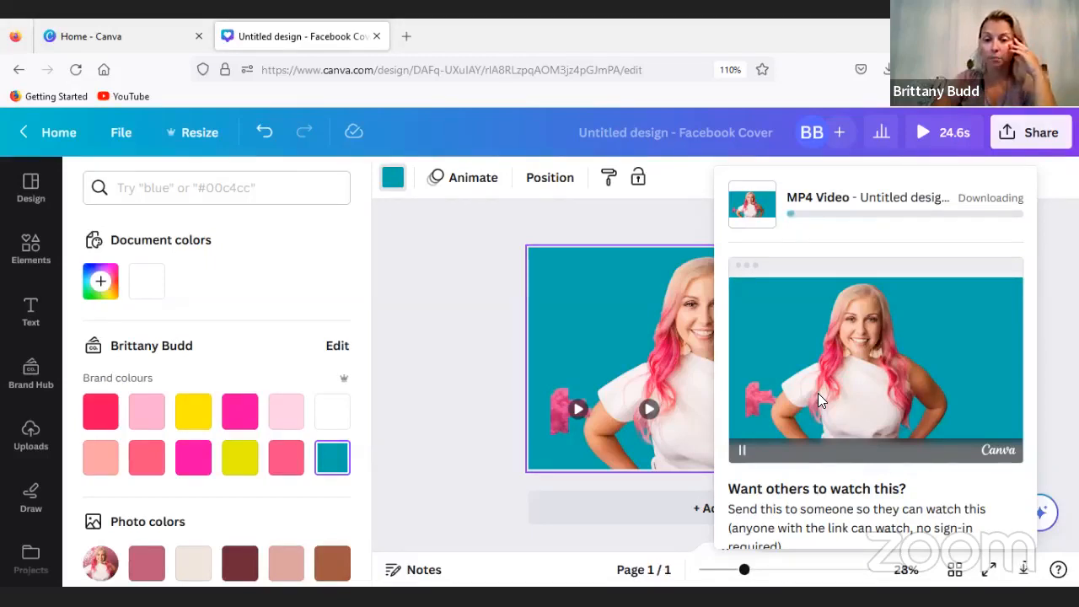
scroll(946, 395, down, 1)
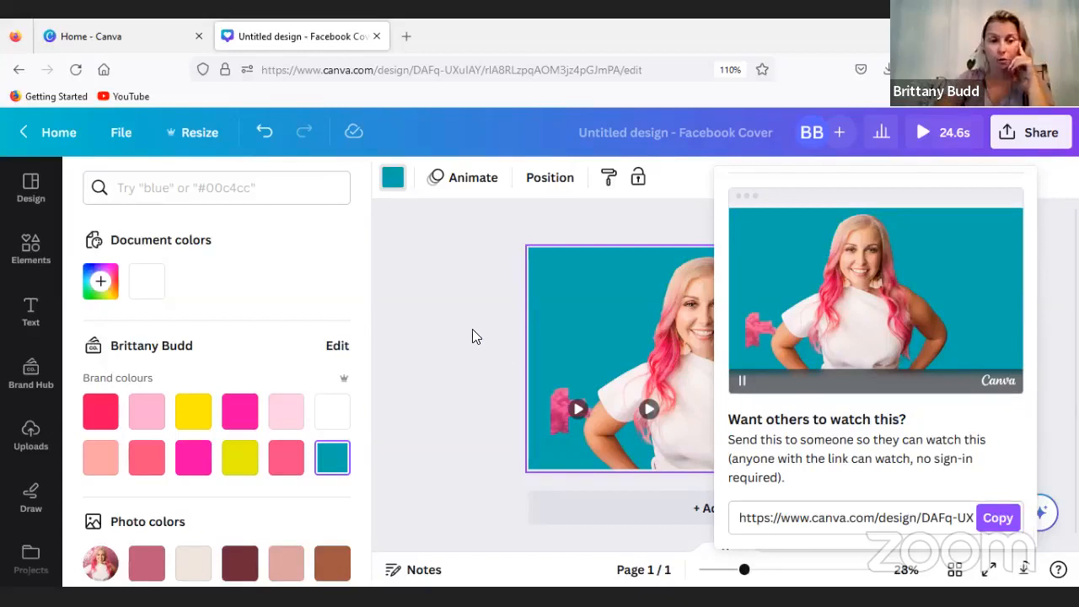
- Turn off background removal on the B frame's video to compare, and restore it
click(578, 383)
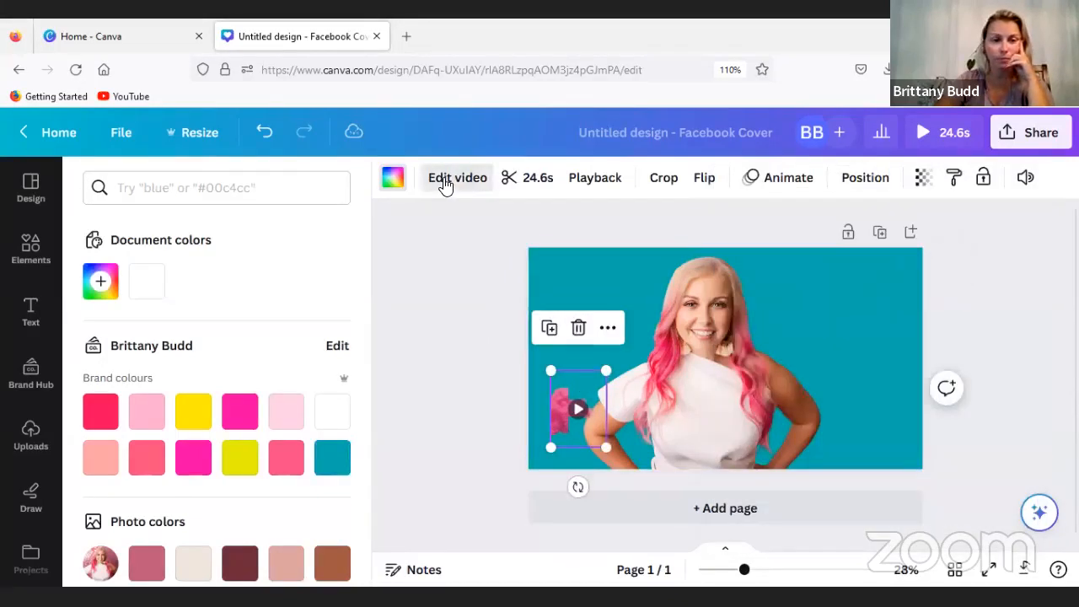
click(445, 181)
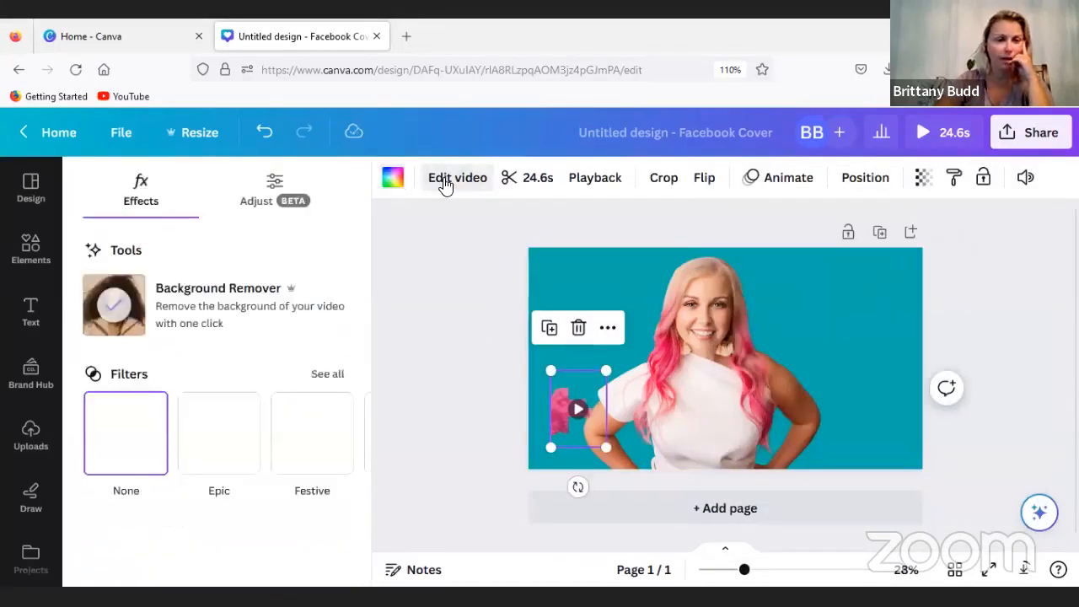
click(107, 319)
click(412, 304)
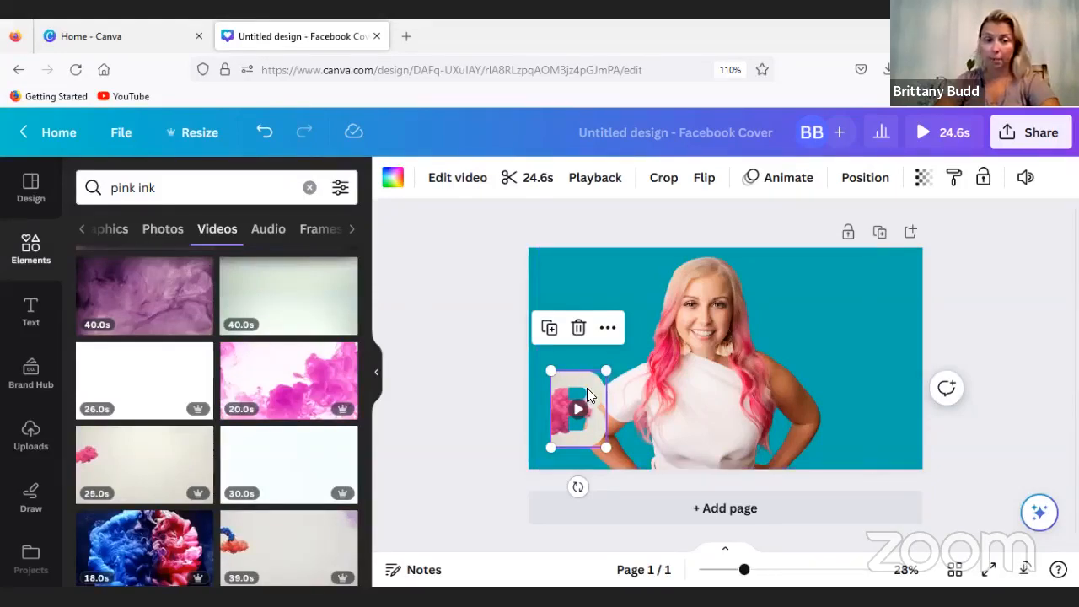
click(465, 182)
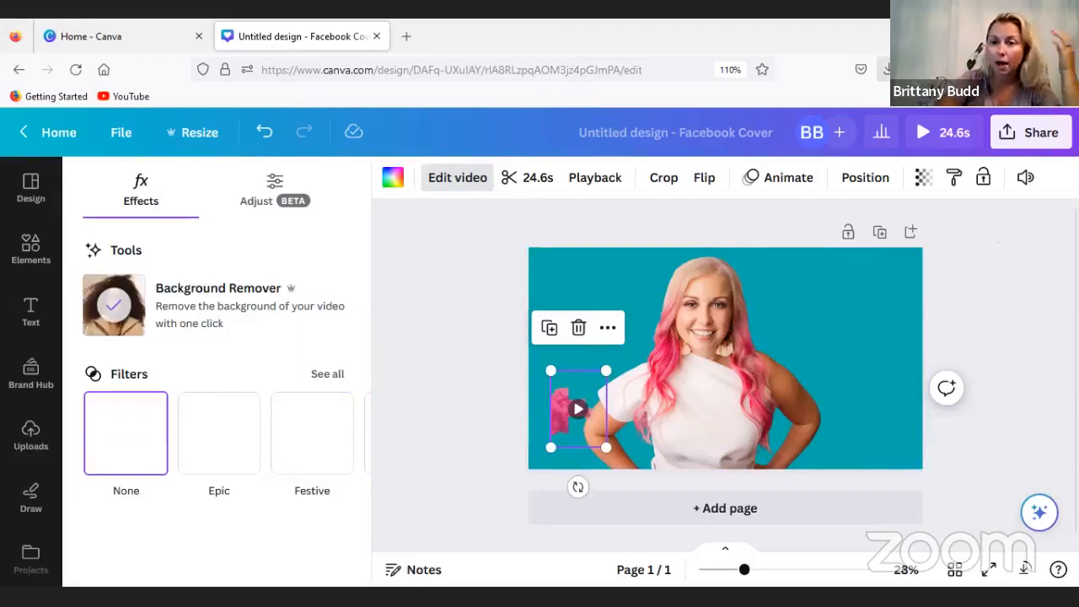
click(887, 69)
click(1002, 234)
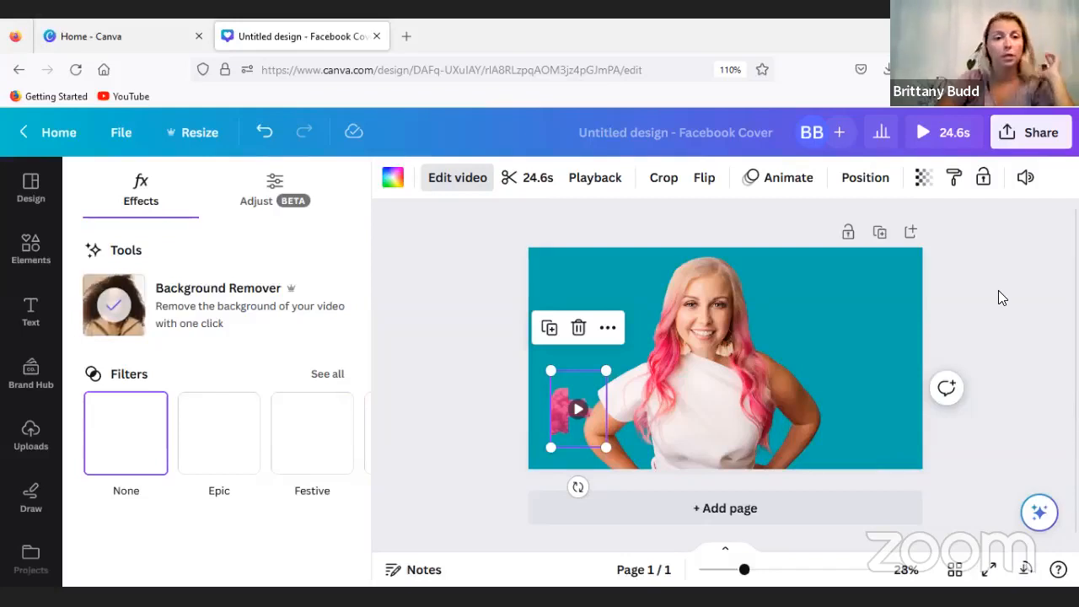
click(1023, 268)
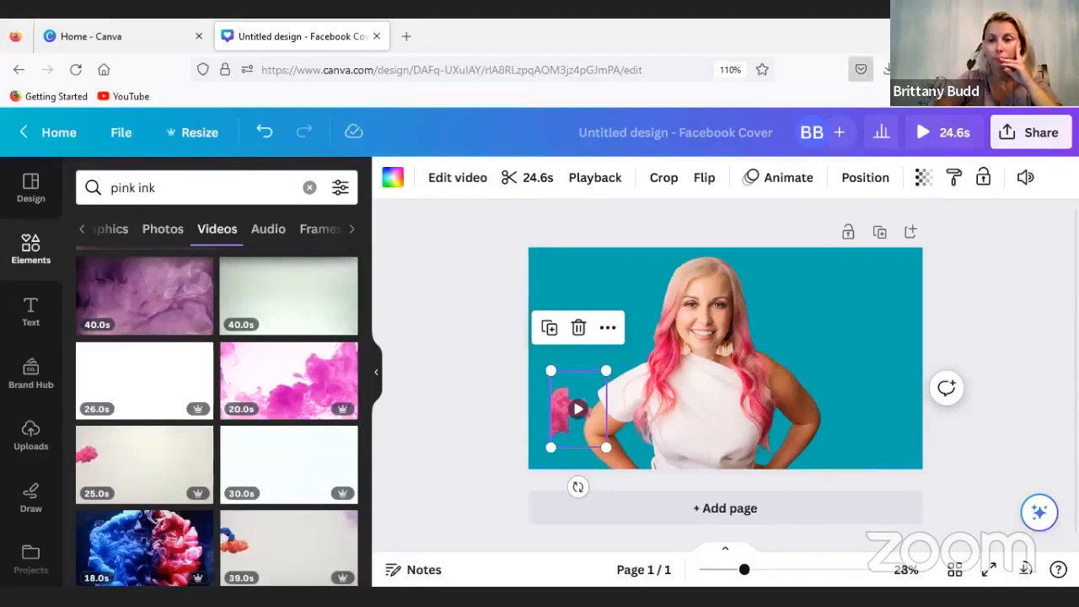
click(861, 70)
click(1038, 388)
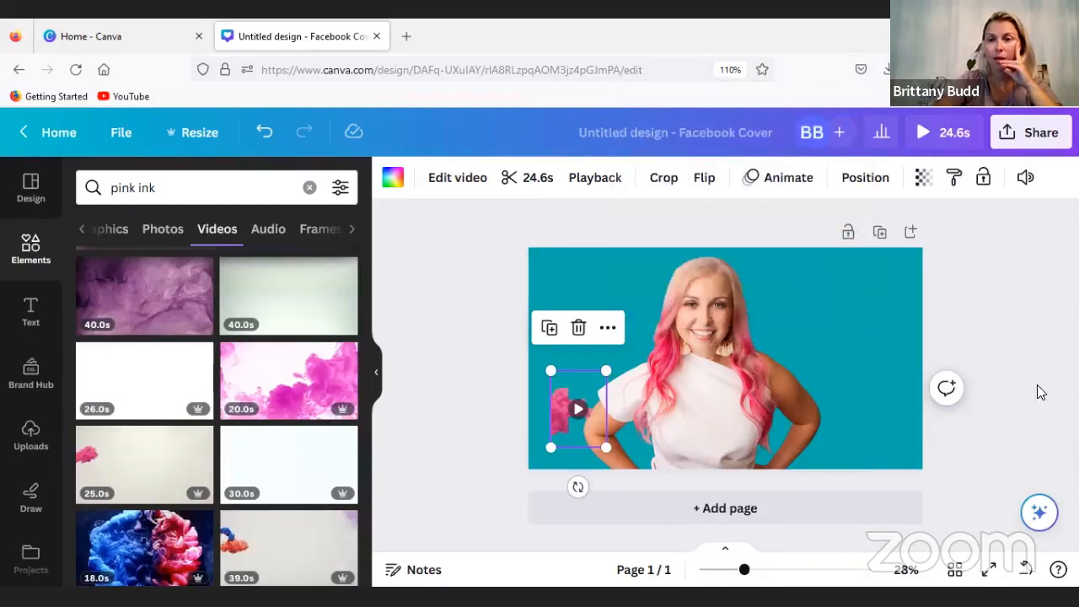
- Play the finished cover animation once more in the preview
click(1020, 338)
click(946, 139)
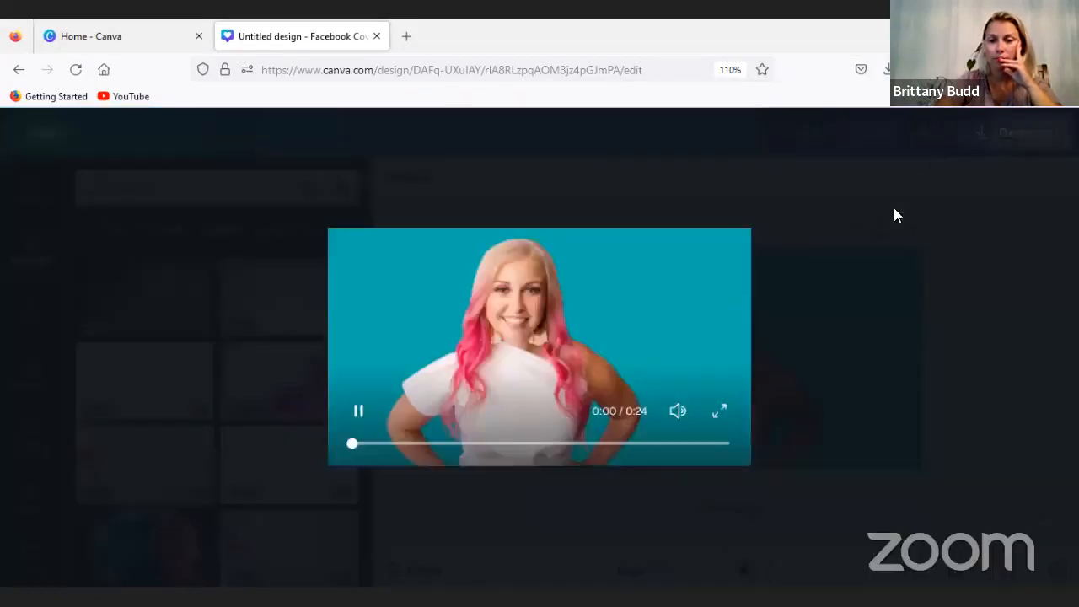